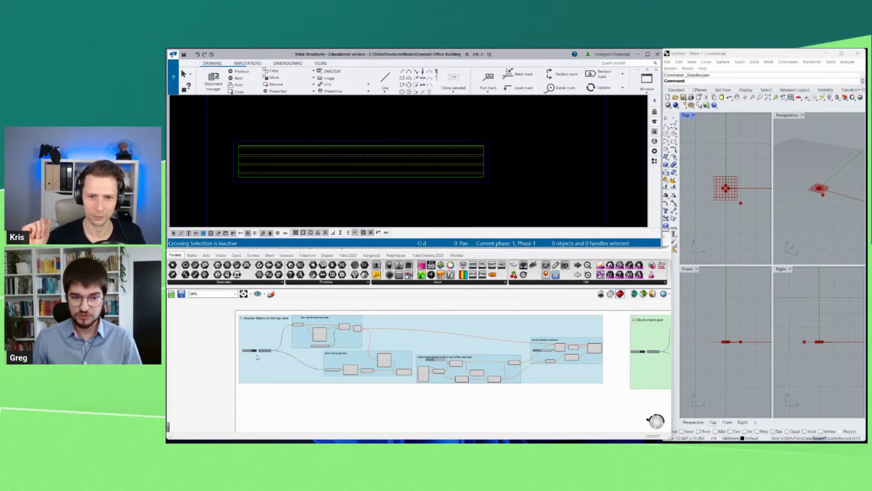
# Open Grasshopper's Data Viewer and place it as a narrow window over the canvas edge.
pyautogui.click(209, 322)
pyautogui.click(200, 246)
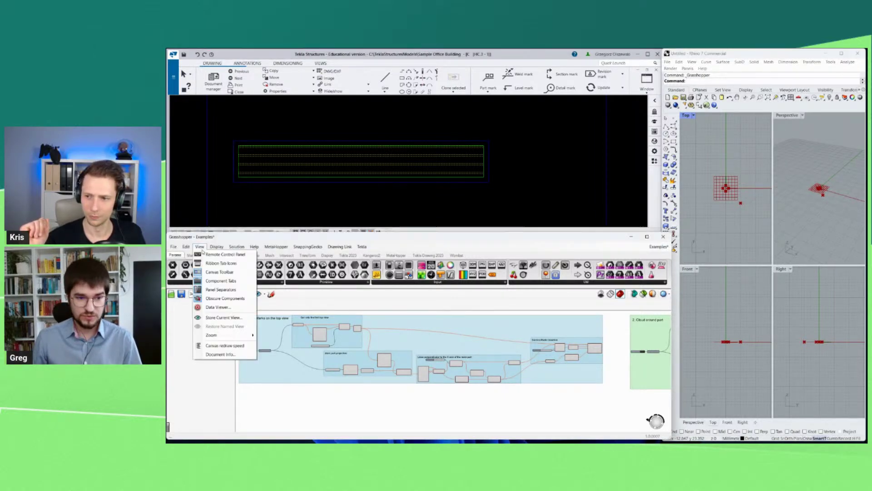
pyautogui.click(206, 308)
pyautogui.moveTo(218, 212); pyautogui.dragTo(217, 237)
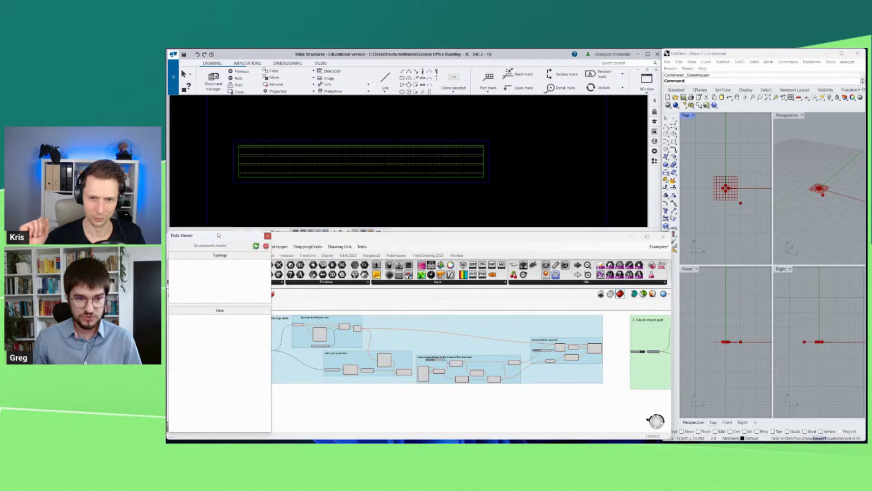
pyautogui.moveTo(271, 258); pyautogui.dragTo(232, 258)
# Set the Boolean Toggle feeding the Active Drawing component to True.
pyautogui.scroll(6, 299, 350)
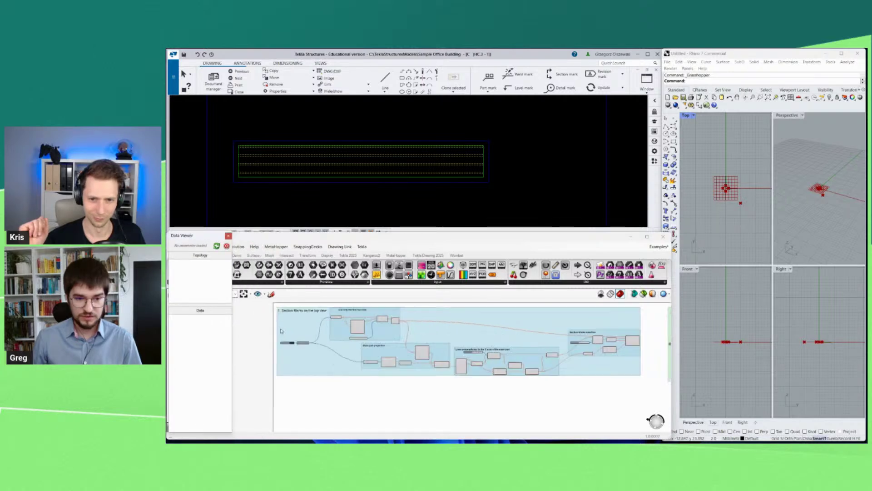
pyautogui.scroll(-3, 302, 354)
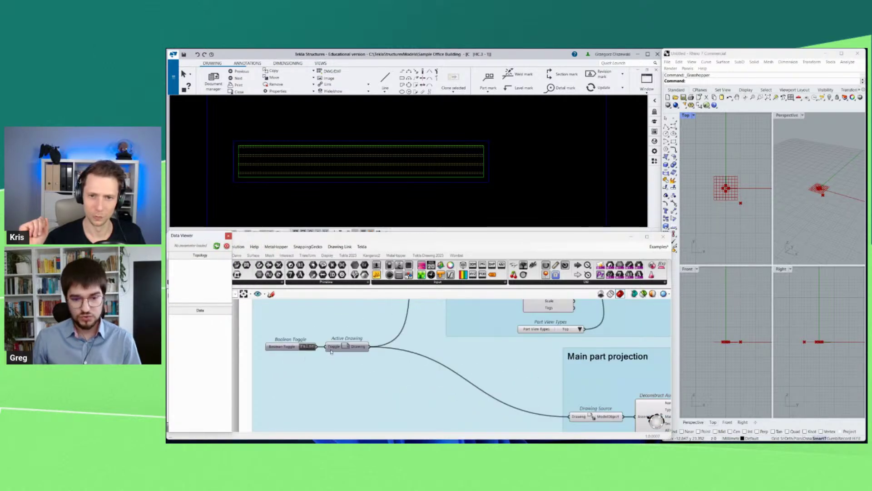
pyautogui.moveTo(330, 352)
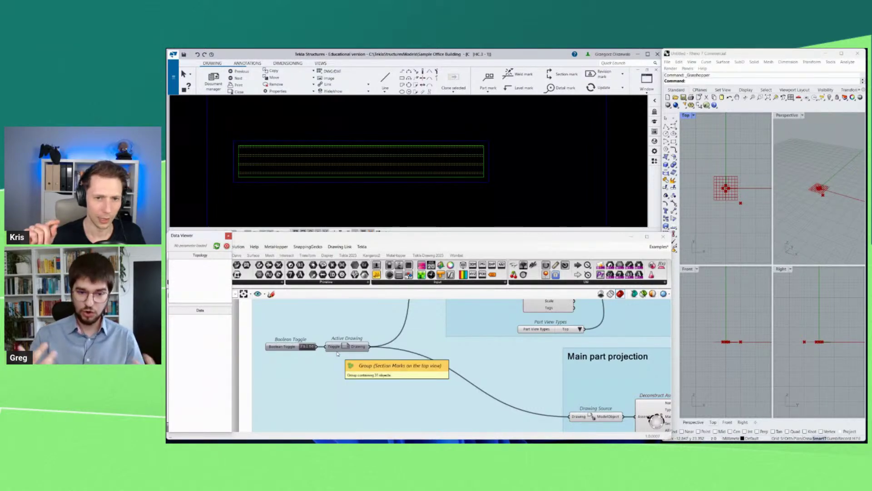
pyautogui.scroll(3, 317, 370)
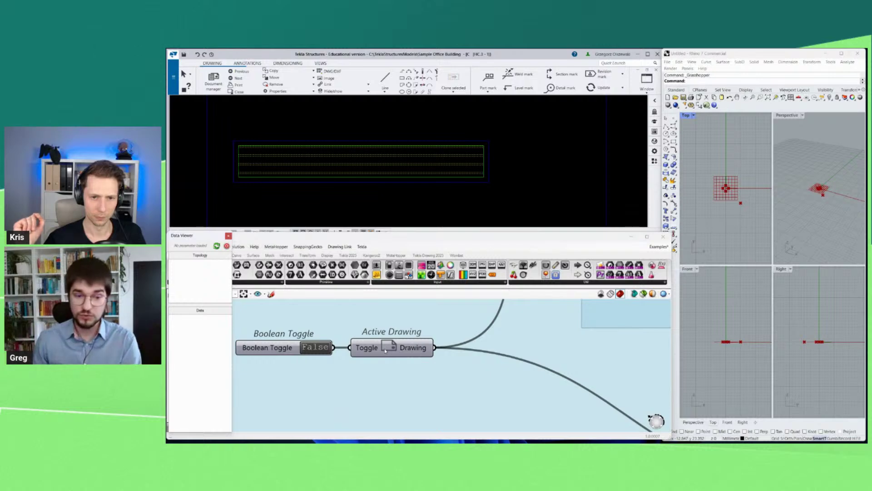
pyautogui.click(320, 351)
pyautogui.doubleClick(320, 352)
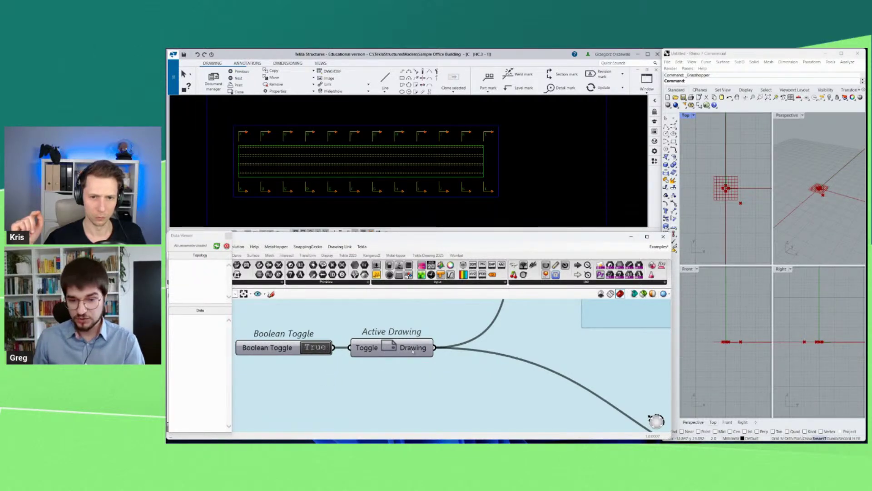
# Inspect the outputs of the Active Drawing and Views in Drawing components in the Data Viewer.
pyautogui.click(366, 347)
pyautogui.click(218, 248)
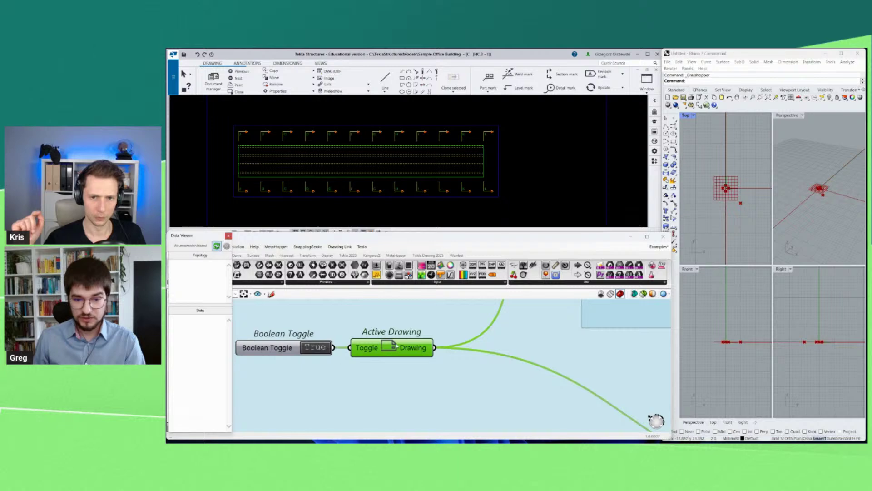
pyautogui.moveTo(495, 337); pyautogui.dragTo(436, 375, button='right')
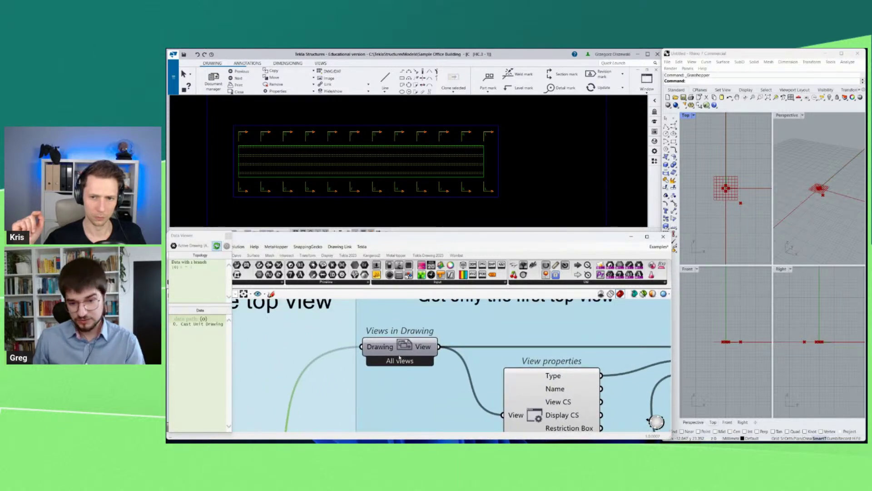
pyautogui.scroll(2, 399, 358)
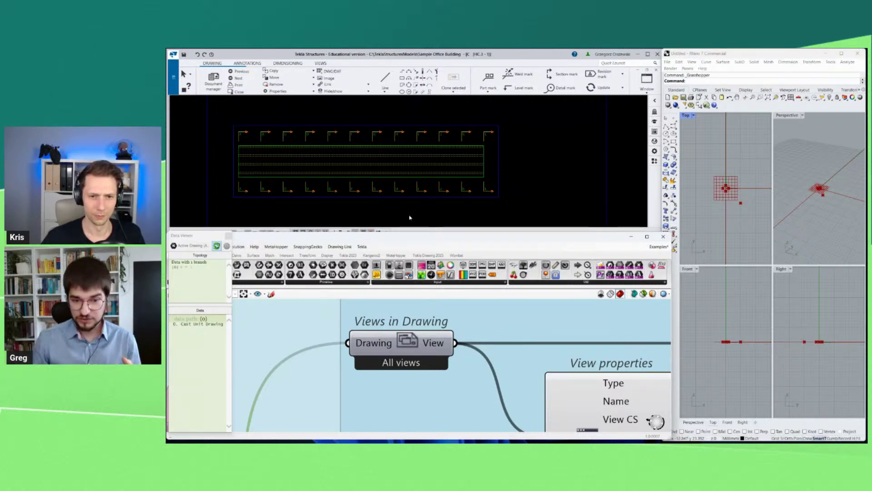
pyautogui.click(433, 344)
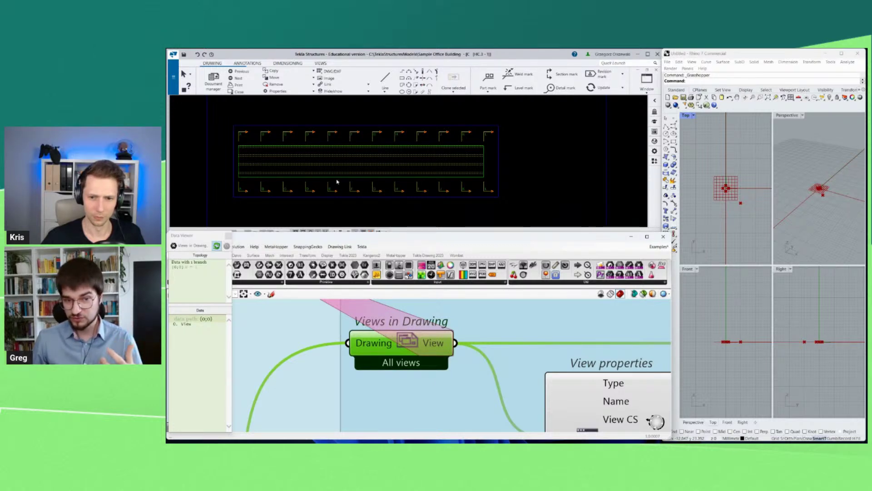
# Inspect the Type output of the View properties component in the Data Viewer.
pyautogui.scroll(-3, 335, 183)
pyautogui.scroll(2, 335, 184)
pyautogui.scroll(-3, 497, 398)
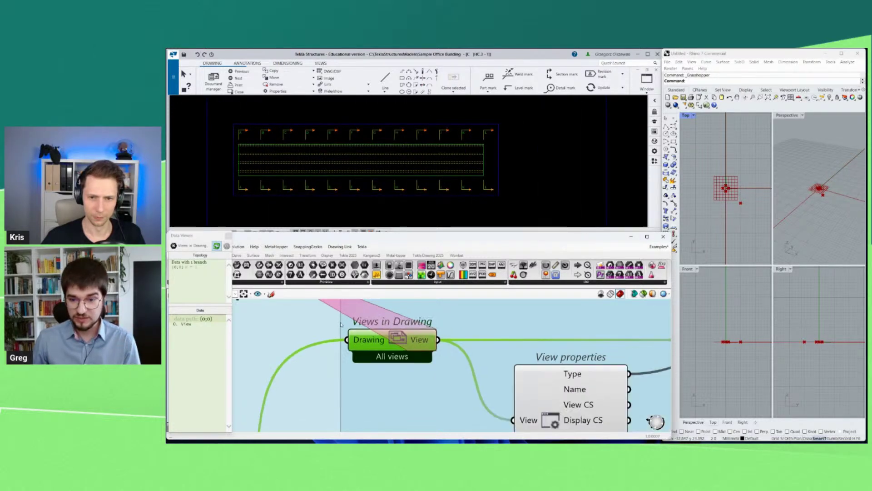
pyautogui.scroll(2, 497, 399)
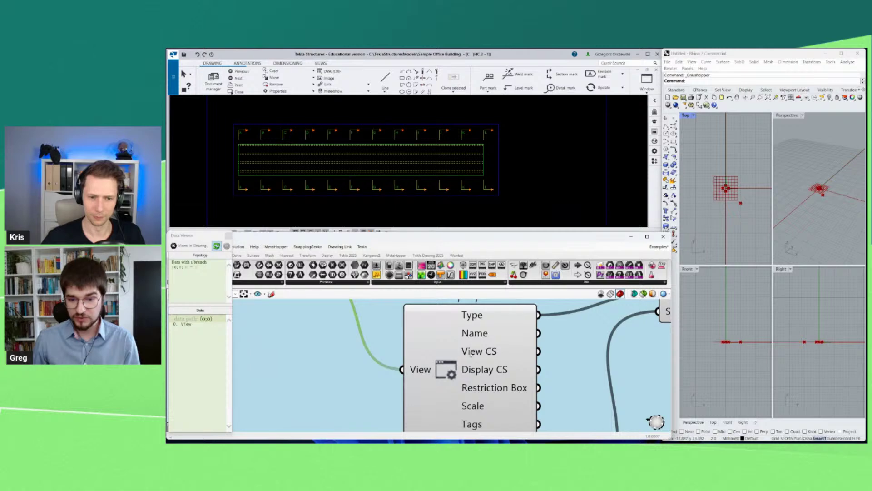
pyautogui.scroll(-1, 471, 354)
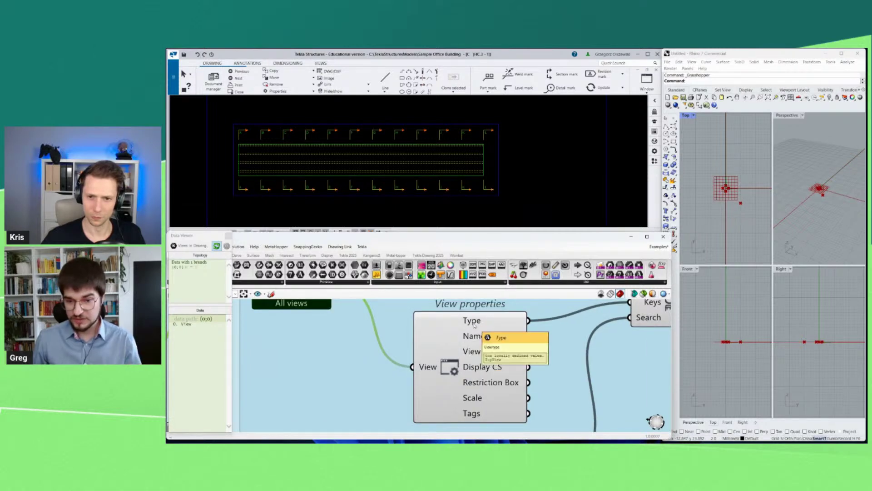
pyautogui.click(473, 336)
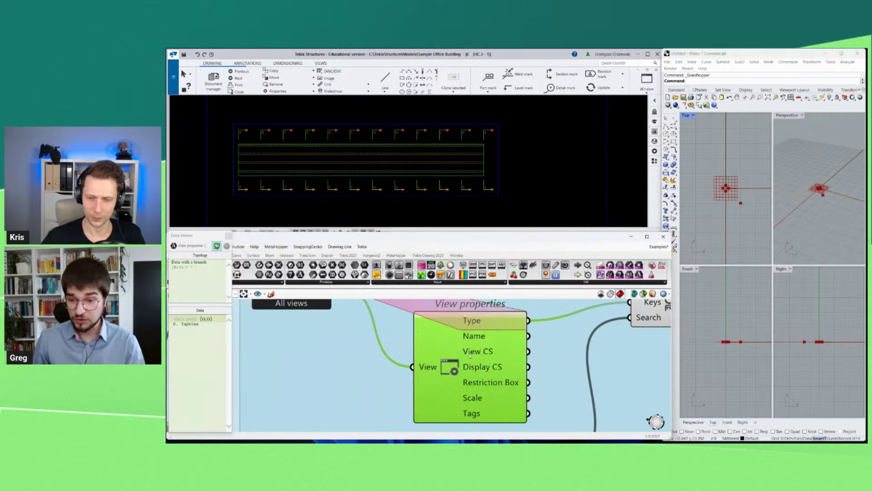
pyautogui.scroll(-2, 436, 337)
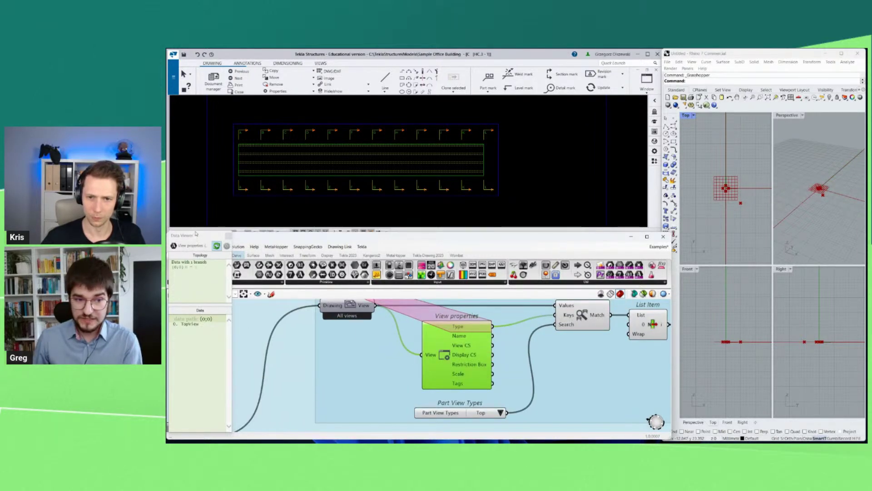
# Move the Data Viewer down to uncover the component palette and show the Tekla Drawing 2023 components.
pyautogui.moveTo(195, 231); pyautogui.dragTo(197, 307)
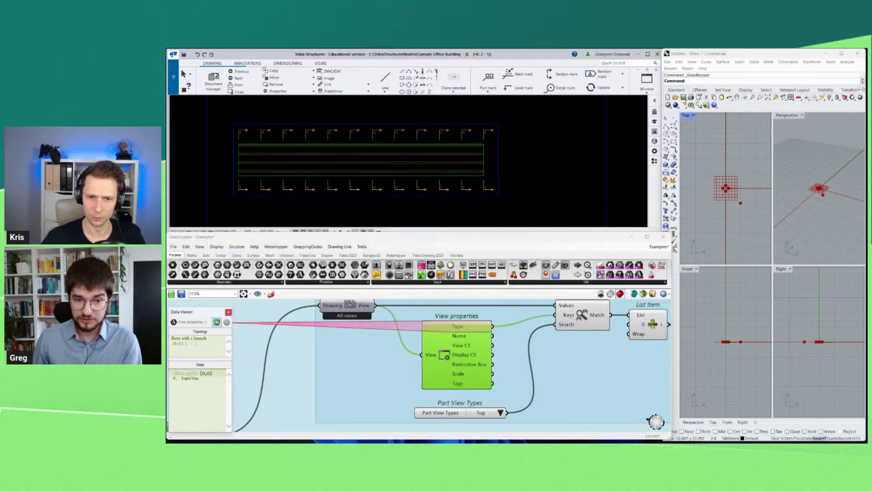
pyautogui.click(415, 255)
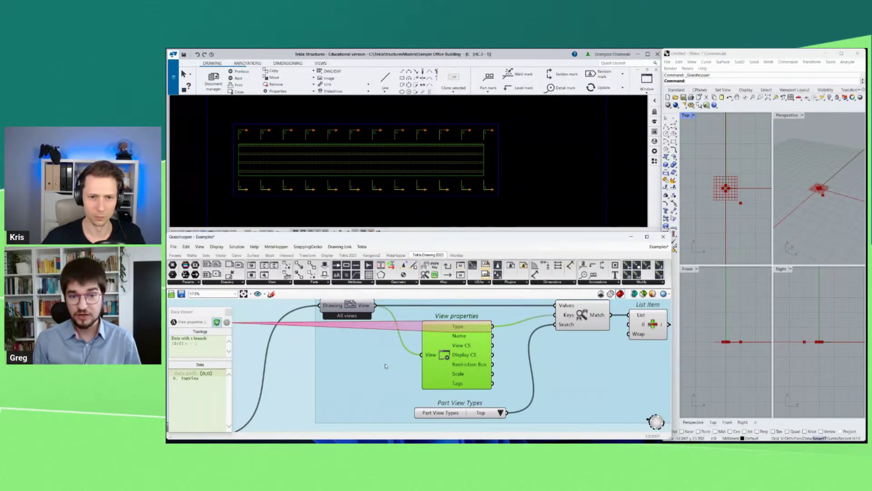
# Inspect the Keys and Search inputs of the Search using Key component in the Data Viewer.
pyautogui.scroll(-2, 436, 364)
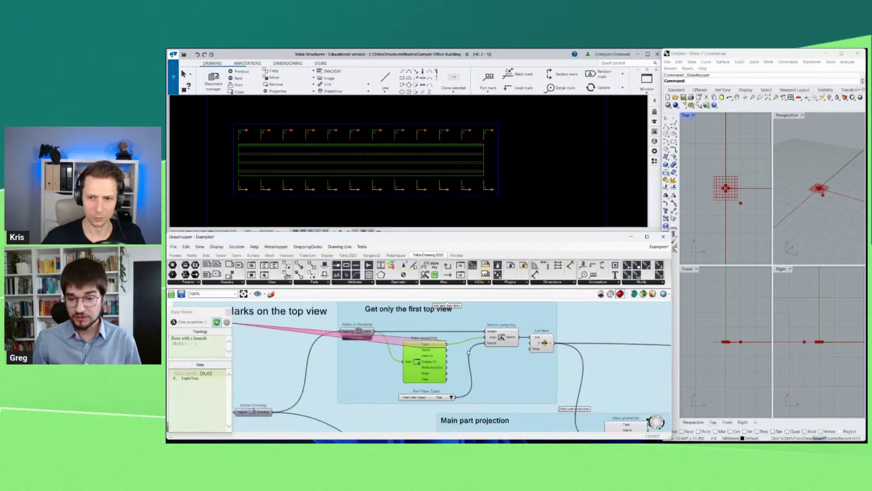
pyautogui.scroll(2, 509, 345)
pyautogui.scroll(2, 496, 334)
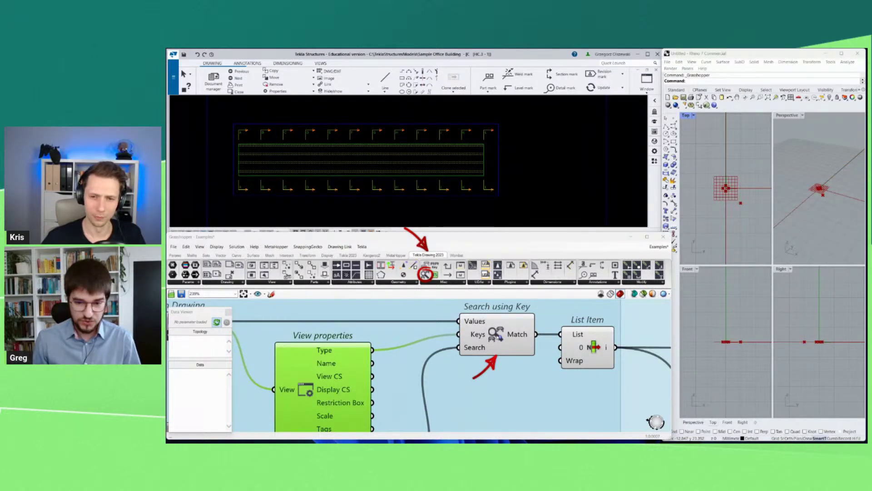
pyautogui.click(497, 336)
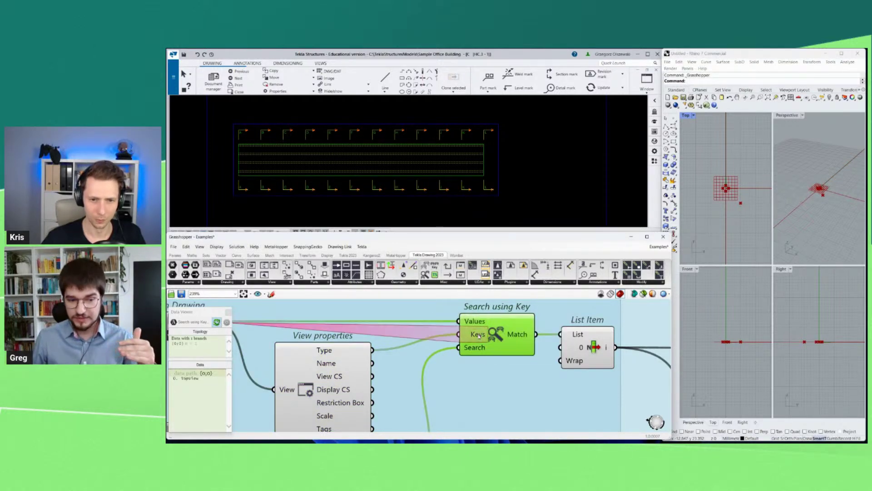
pyautogui.moveTo(479, 335)
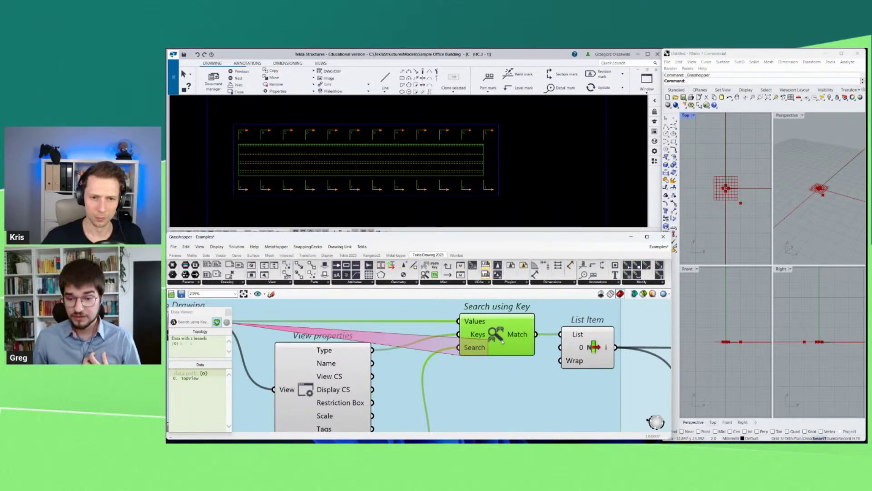
# Examine the "Get only the first top view" group, its Search using Key component and its link to the Main part projection group.
pyautogui.scroll(-4, 501, 342)
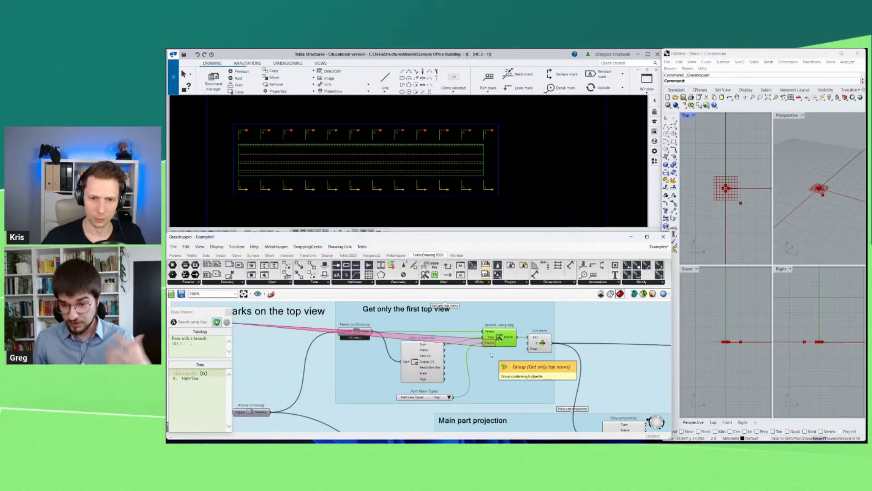
pyautogui.scroll(-3, 491, 354)
pyautogui.scroll(3, 502, 383)
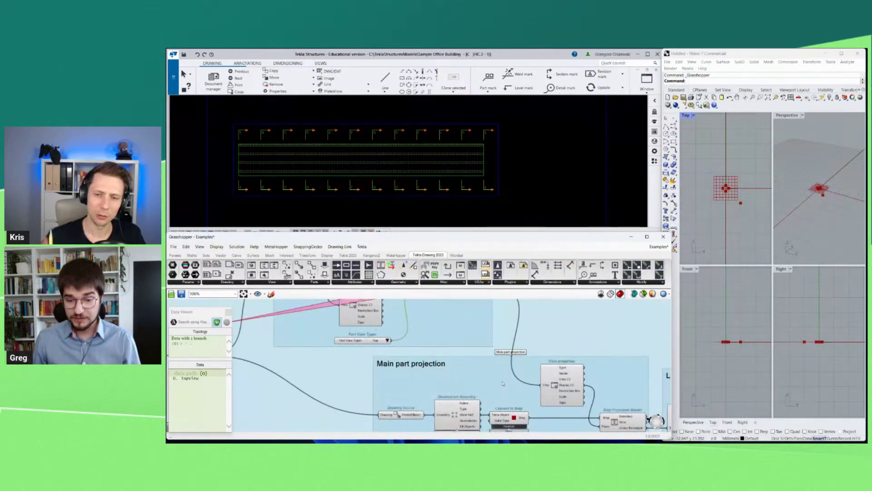
pyautogui.scroll(-2, 502, 383)
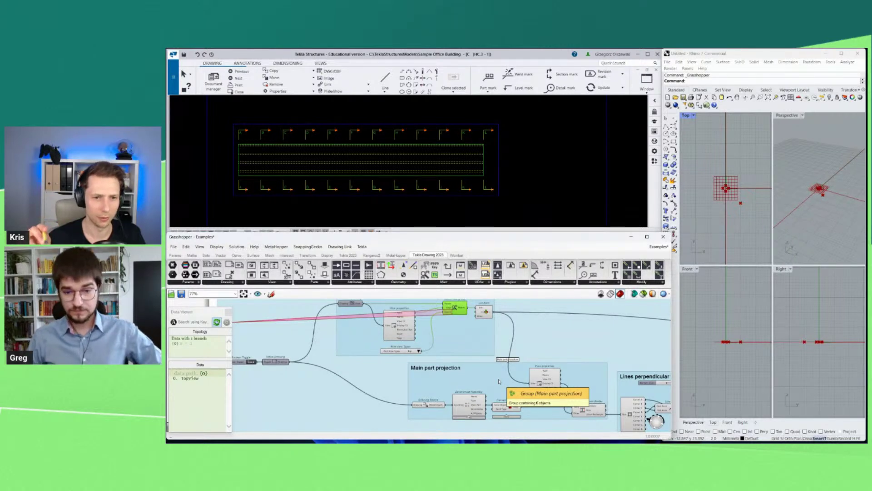
pyautogui.scroll(2, 429, 305)
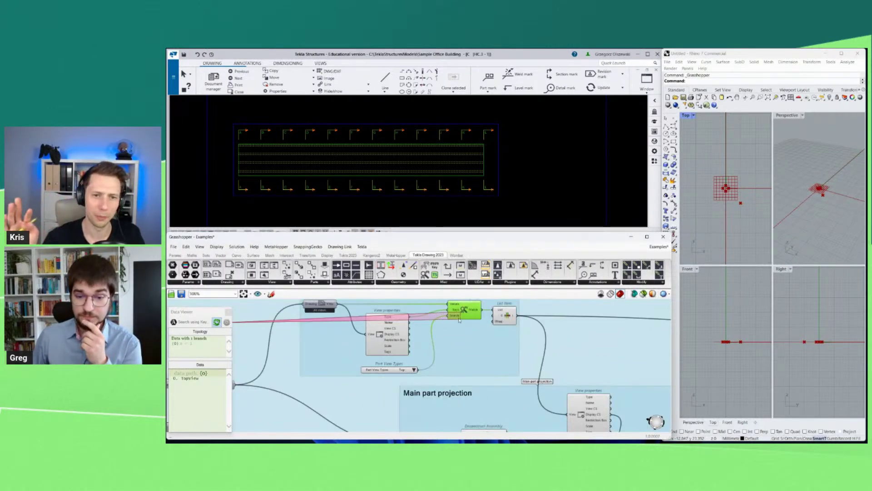
pyautogui.scroll(3, 459, 319)
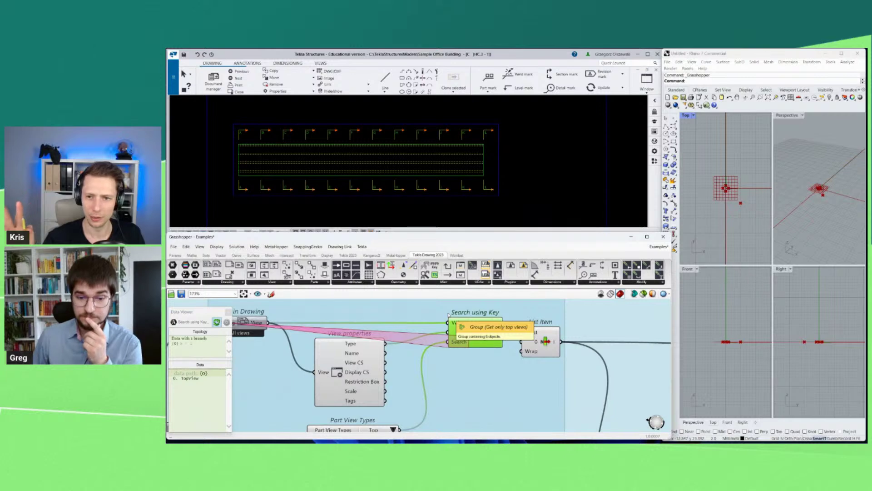
pyautogui.scroll(-1, 449, 314)
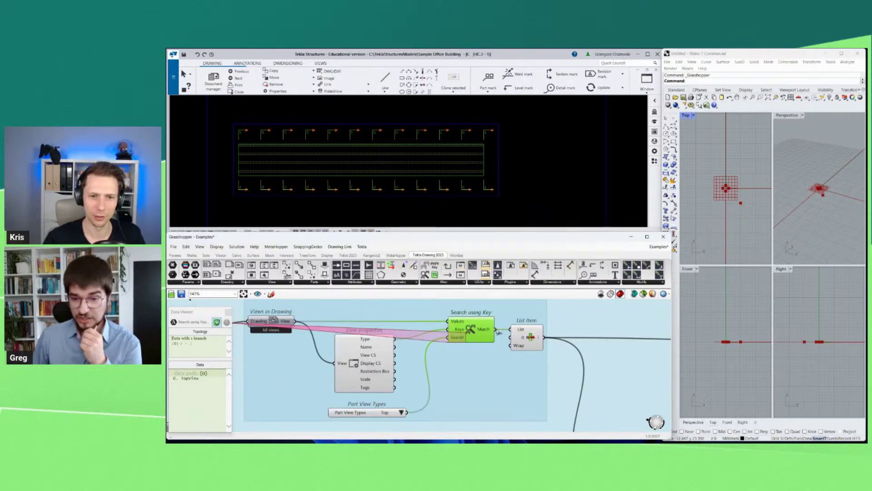
pyautogui.scroll(-2, 495, 341)
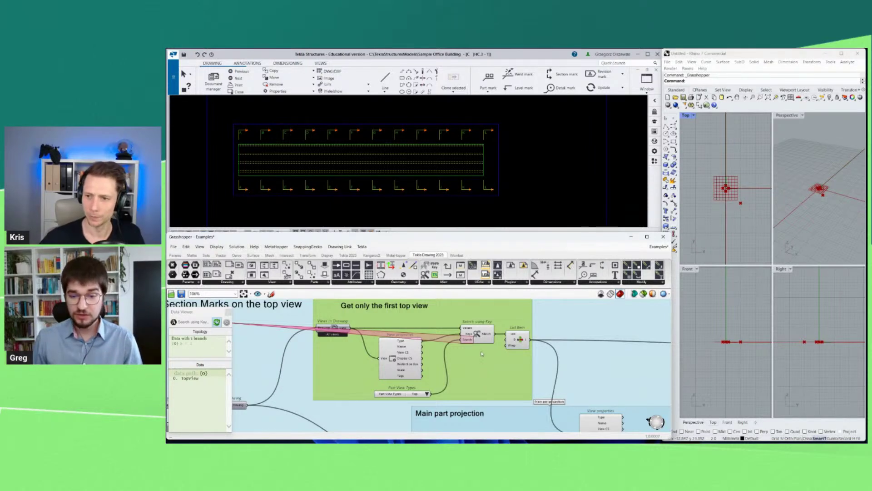
pyautogui.click(477, 337)
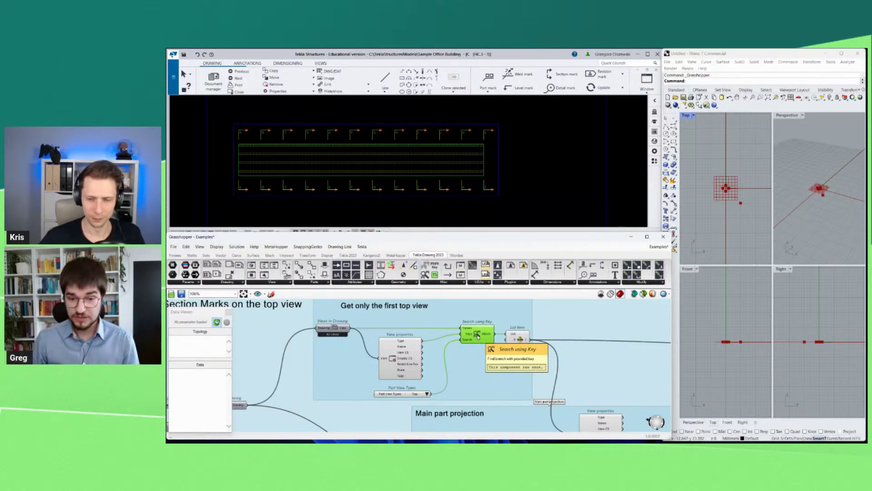
pyautogui.moveTo(464, 321); pyautogui.dragTo(464, 318)
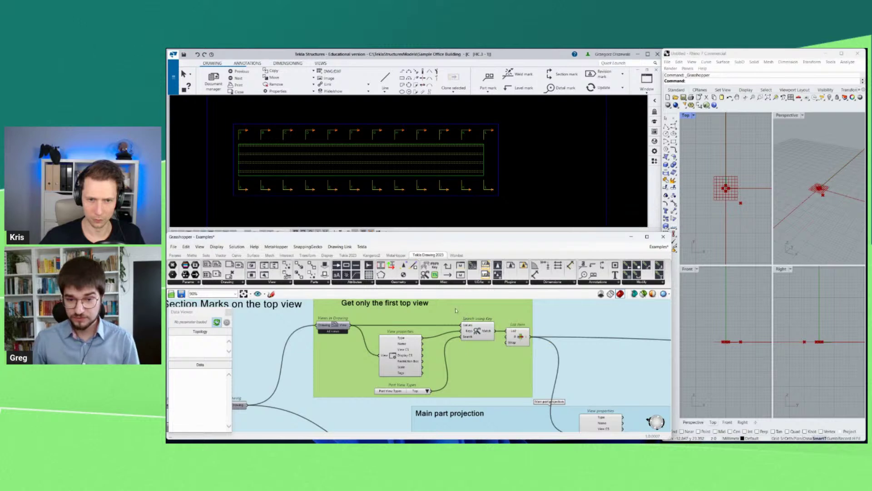
# Inspect the Drawing input of the Drawing Source component in the Main part projection group.
pyautogui.scroll(-3, 464, 317)
pyautogui.scroll(4, 507, 369)
pyautogui.moveTo(507, 369); pyautogui.dragTo(505, 370)
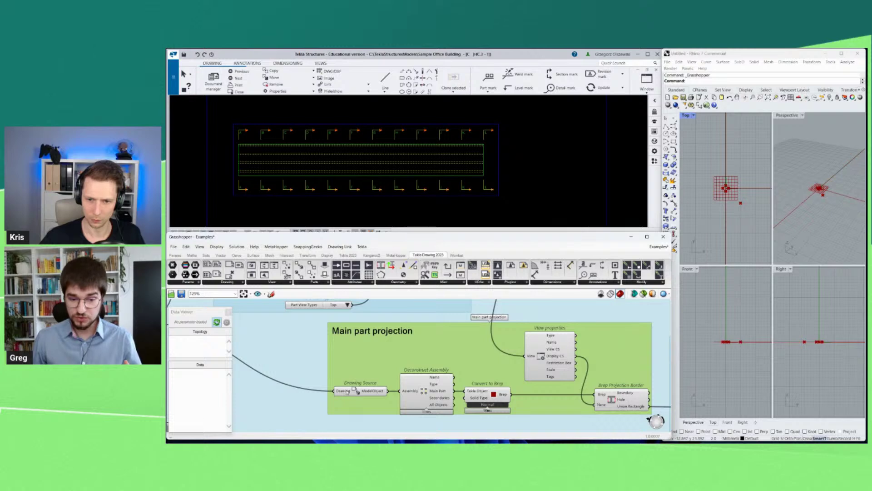
pyautogui.click(357, 392)
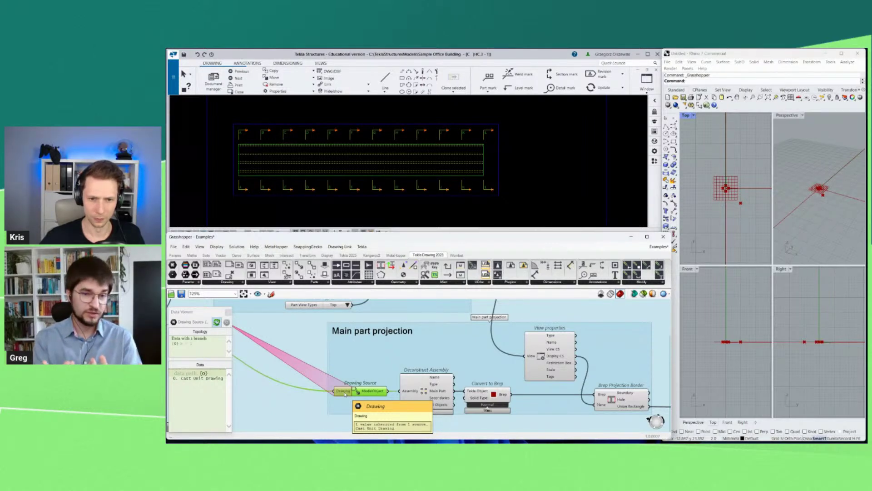
# Review the slab part's properties in the drawing, including its Representation settings, and close them.
pyautogui.click(480, 153)
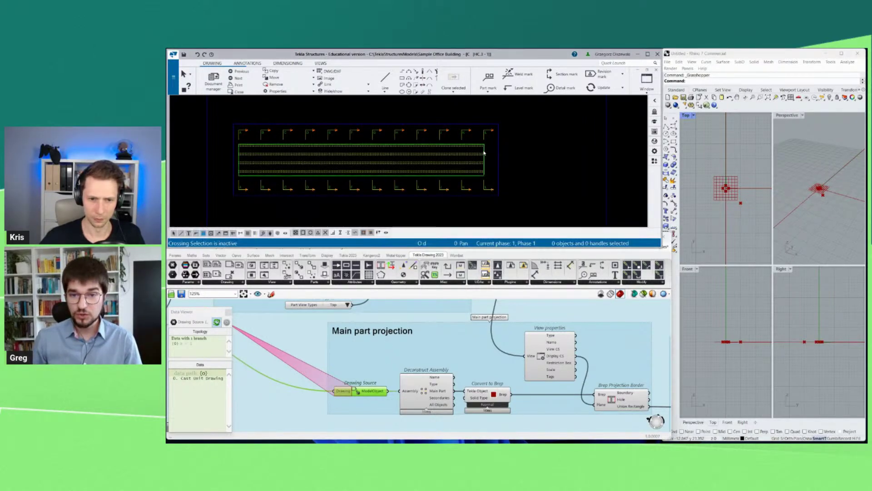
pyautogui.scroll(2, 499, 164)
pyautogui.moveTo(499, 164); pyautogui.dragTo(487, 151, button='middle')
pyautogui.rightClick(487, 151)
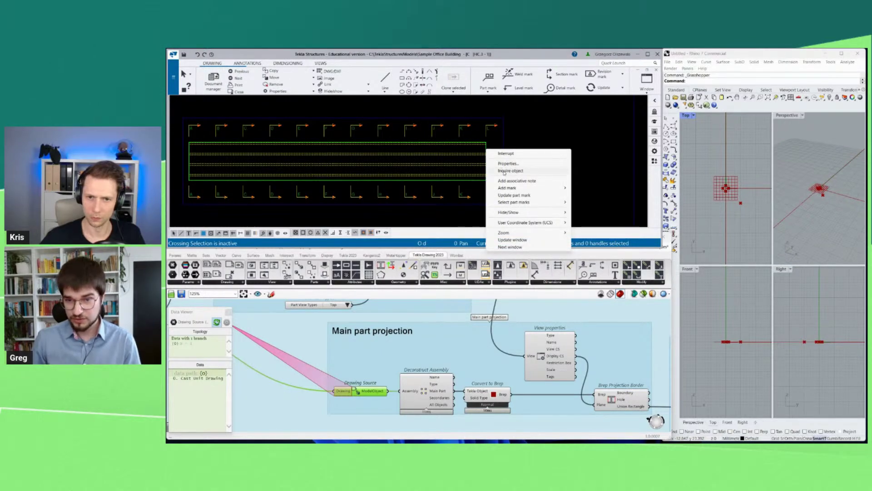
pyautogui.click(507, 164)
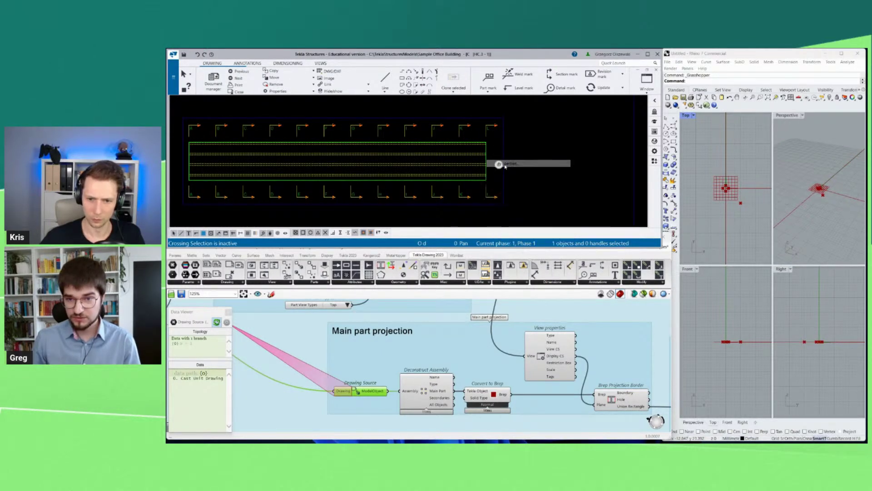
pyautogui.scroll(-1, 544, 151)
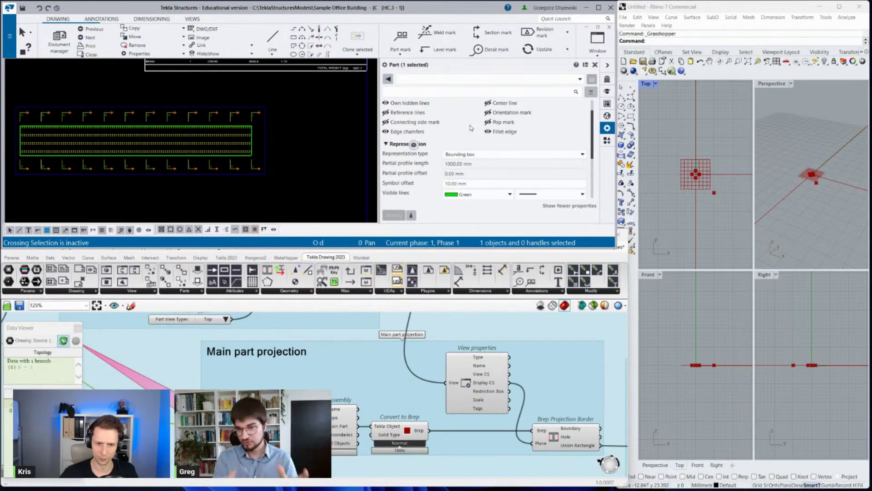
pyautogui.click(595, 65)
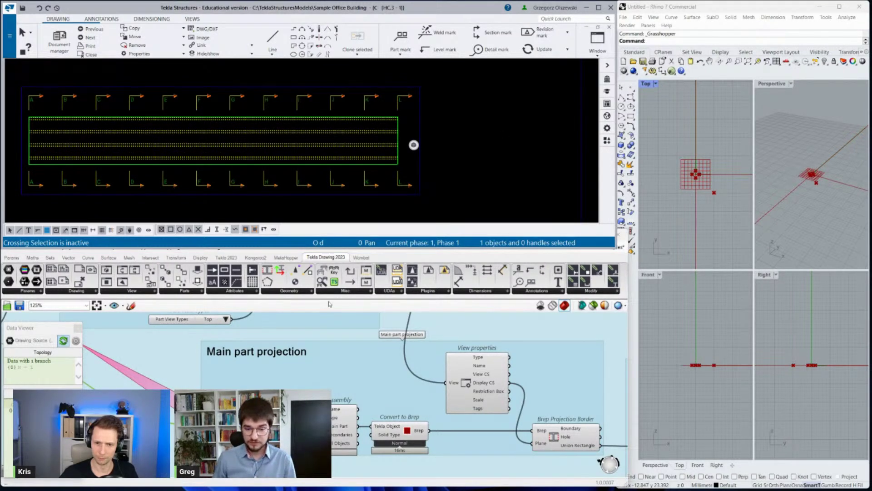
# Inspect the ModelObject output of the Drawing Source component and the Deconstruct Assembly component in the Main part projection group.
pyautogui.scroll(2, 247, 436)
pyautogui.click(240, 427)
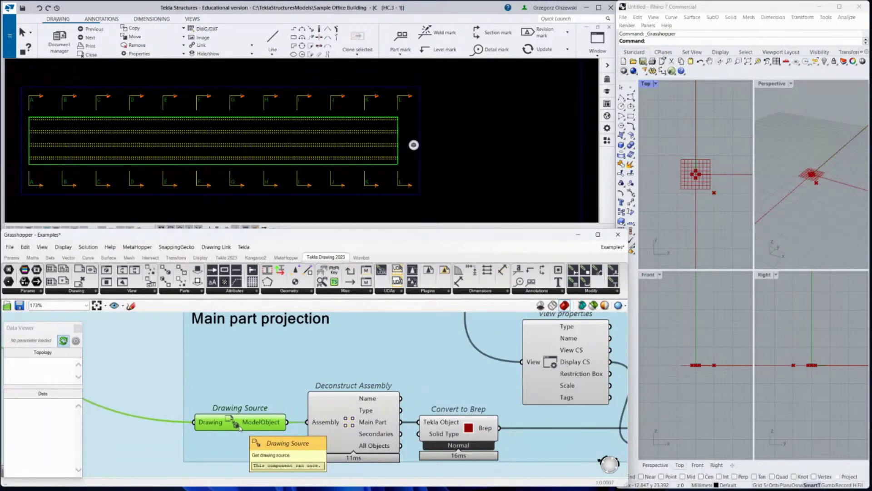
pyautogui.click(274, 429)
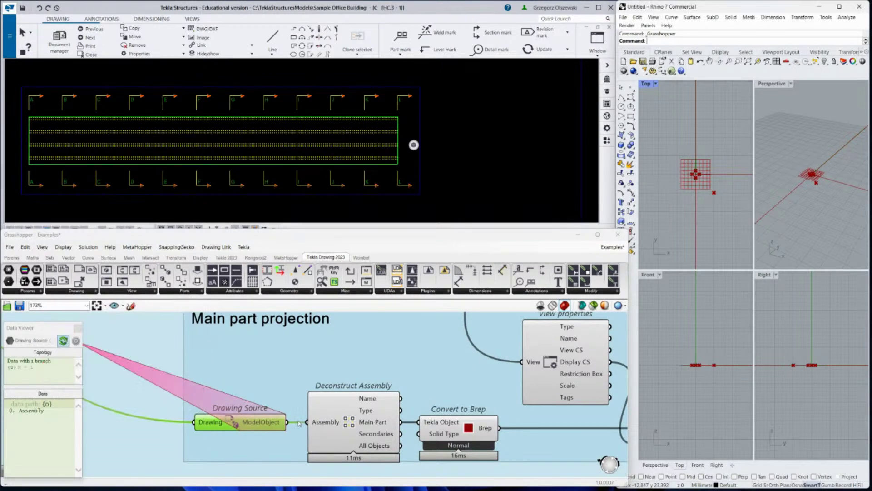
pyautogui.click(350, 422)
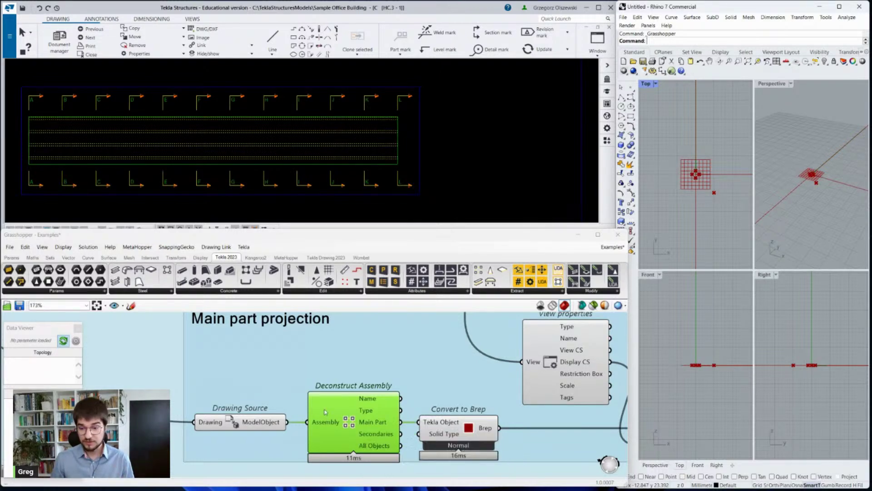
# Zoom the Rhino Perspective viewport to the Convert to Brep geometry and examine the hollow core slab solid.
pyautogui.click(466, 435)
pyautogui.click(779, 233)
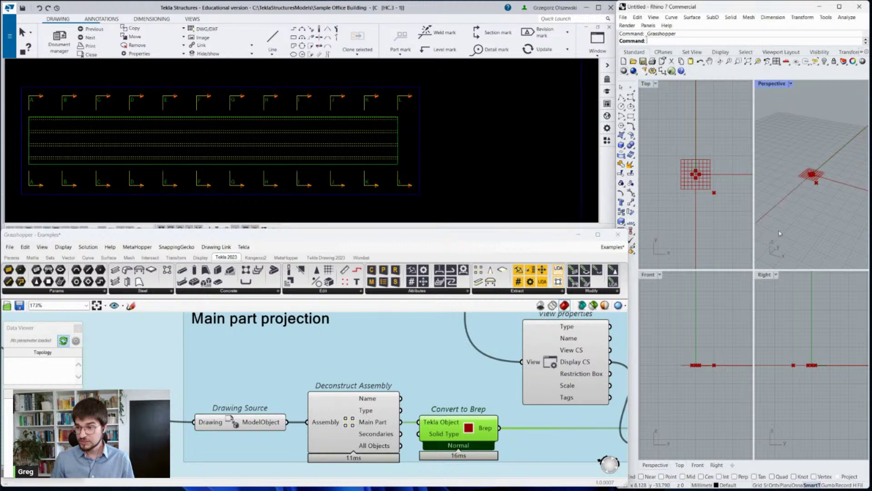
pyautogui.scroll(-4, 434, 357)
pyautogui.rightClick(246, 392)
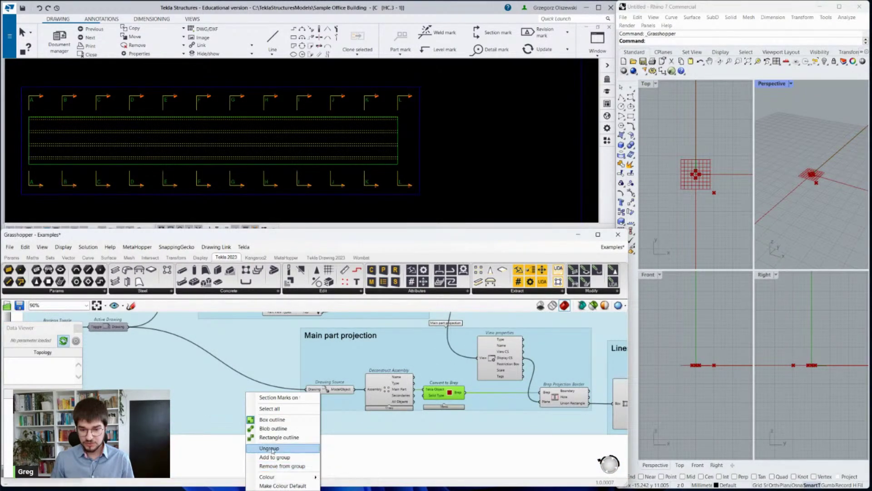
pyautogui.scroll(2, 462, 436)
pyautogui.rightClick(441, 368)
pyautogui.click(461, 418)
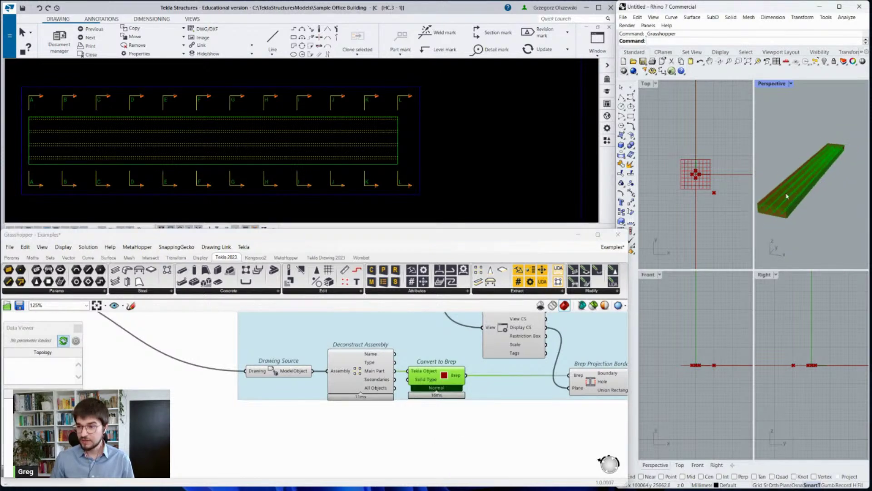
pyautogui.scroll(5, 793, 196)
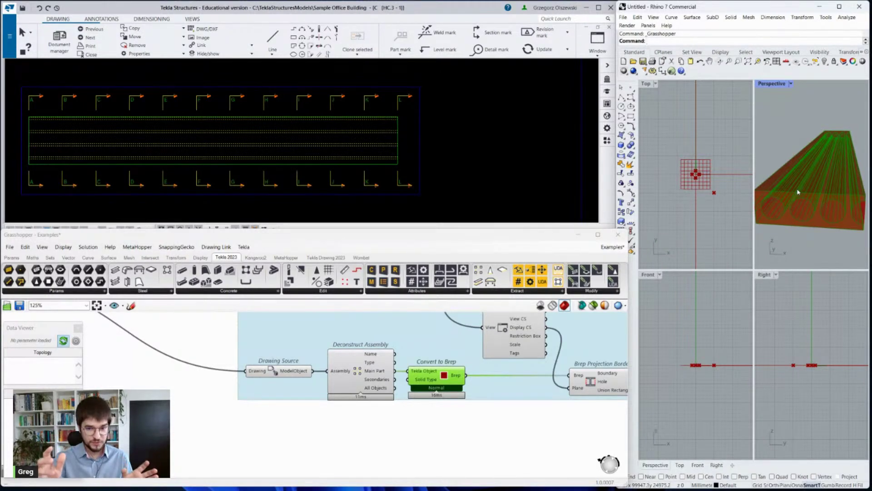
pyautogui.scroll(3, 436, 363)
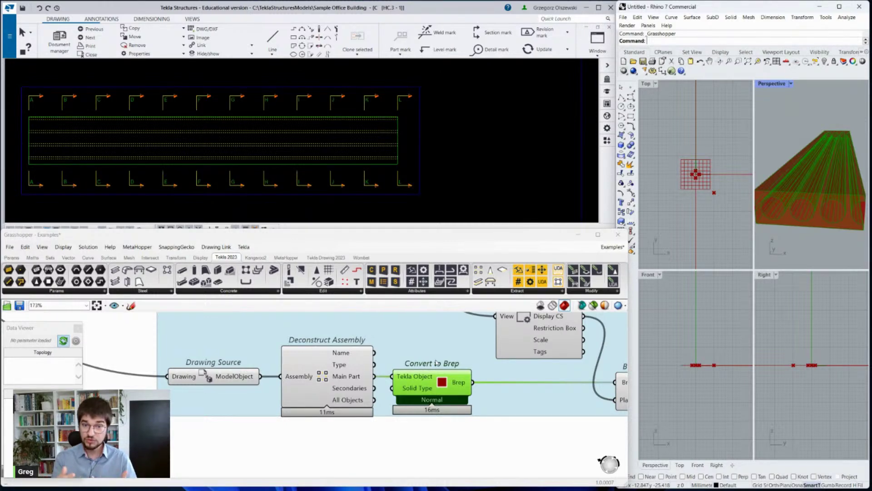
# Inspect the Brep Projection Border component and its Plane input in the Main part projection group.
pyautogui.scroll(-4, 279, 424)
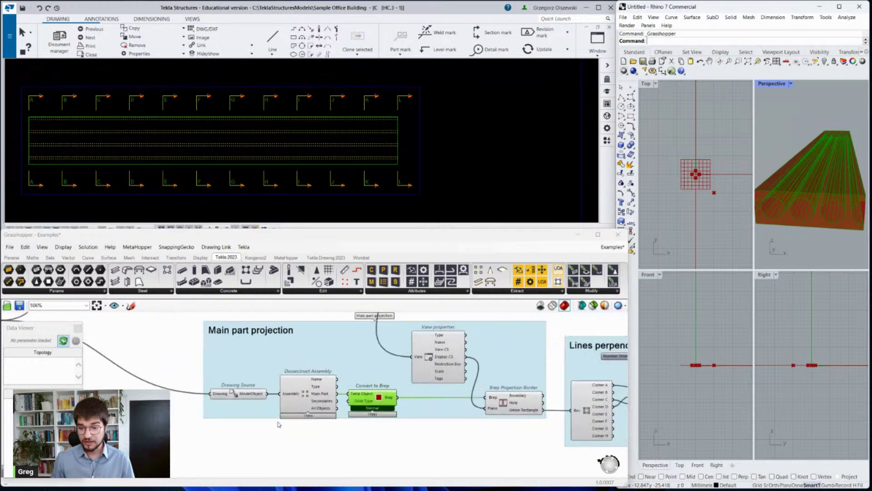
pyautogui.scroll(3, 533, 399)
pyautogui.click(500, 402)
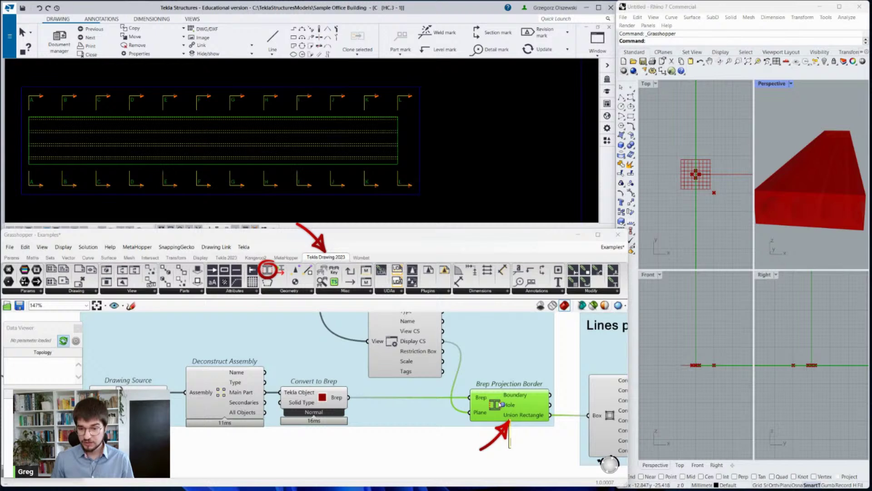
pyautogui.moveTo(485, 400)
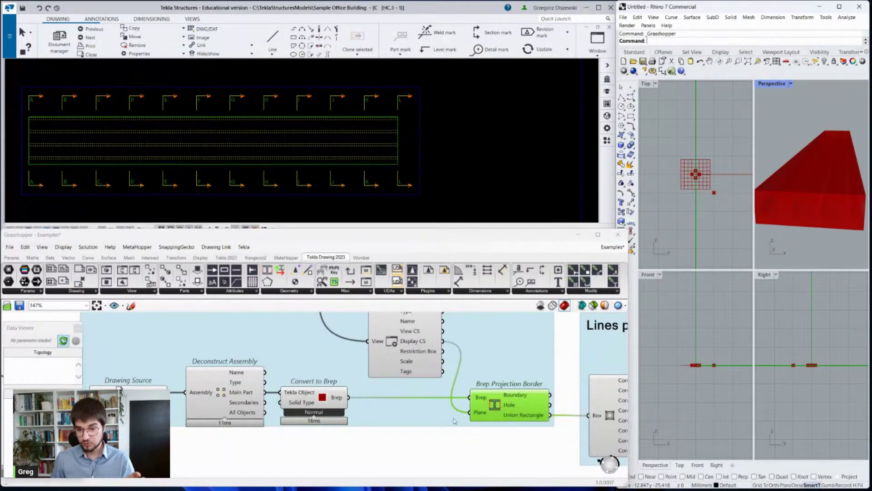
pyautogui.scroll(-1, 453, 419)
pyautogui.scroll(1, 503, 387)
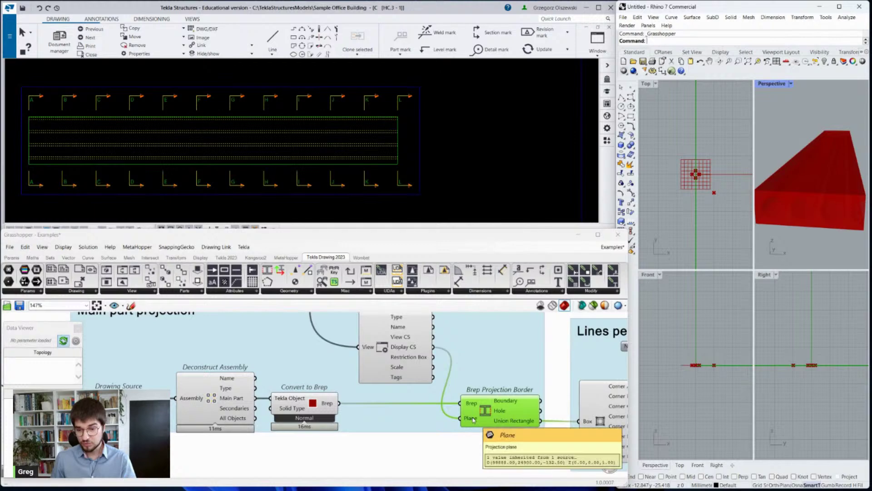
pyautogui.click(472, 418)
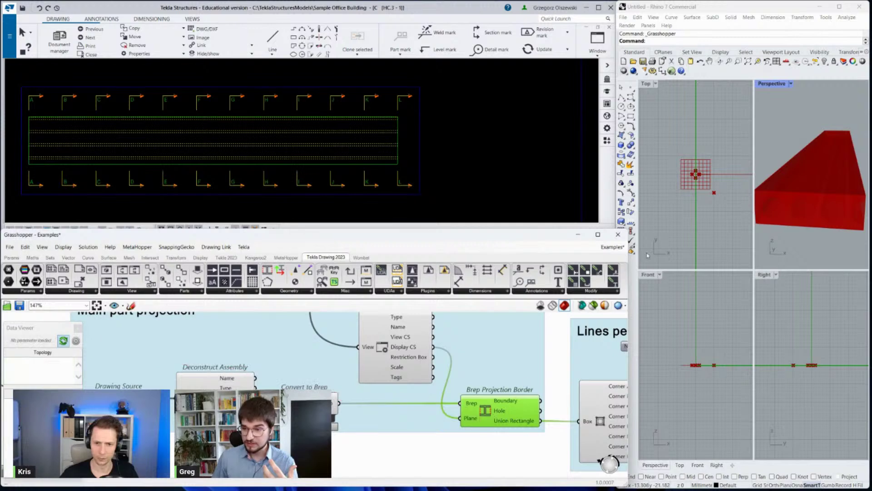
# Maximize the Rhino Top viewport and limit the Grasshopper preview to the selected Brep Projection Border.
pyautogui.click(686, 222)
pyautogui.scroll(-2, 686, 221)
pyautogui.scroll(5, 689, 204)
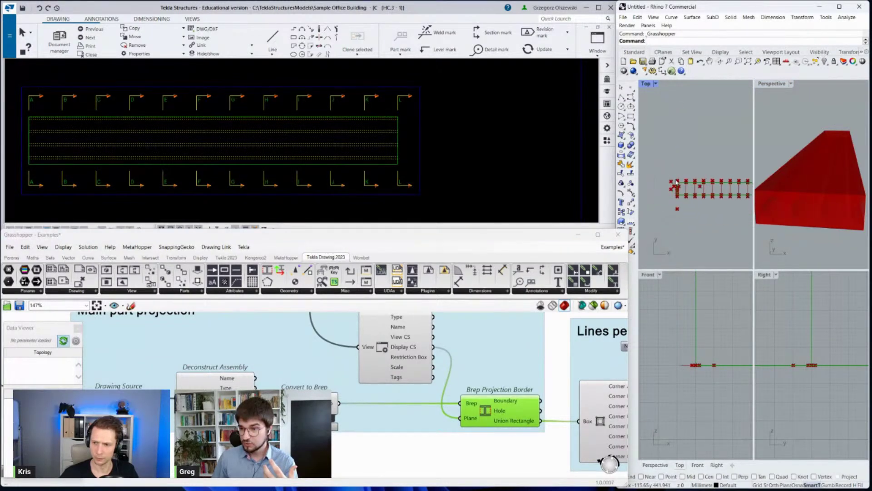
pyautogui.click(655, 84)
pyautogui.click(658, 318)
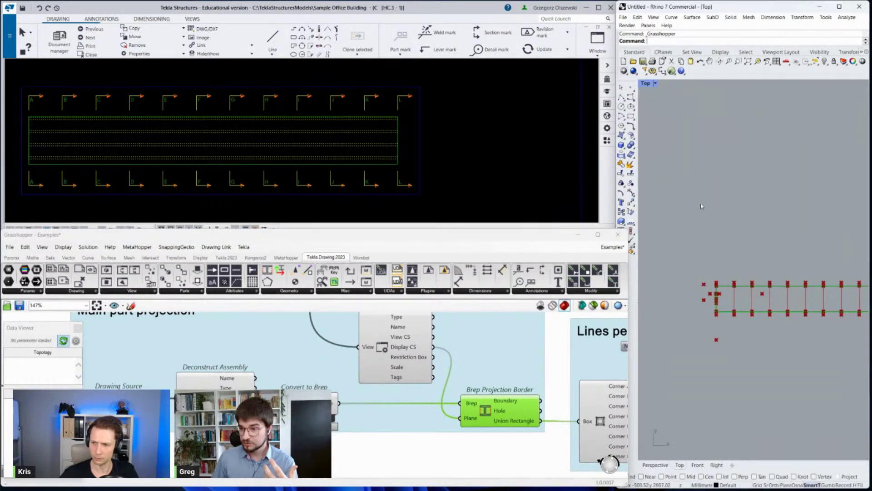
pyautogui.click(593, 305)
pyautogui.scroll(1, 809, 265)
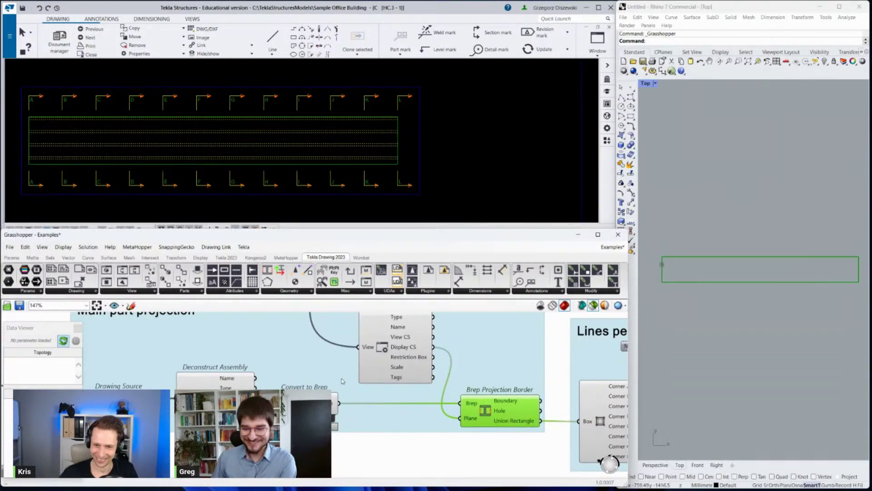
# Examine the Box Corners component fed by the Union Rectangle output and the Line component built from its corners.
pyautogui.scroll(2, 559, 407)
pyautogui.scroll(1, 613, 374)
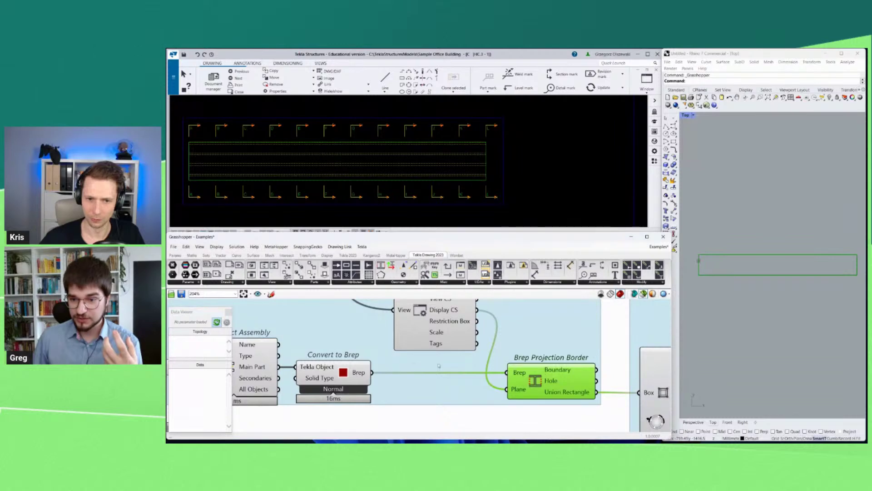
pyautogui.scroll(-3, 318, 360)
pyautogui.scroll(3, 612, 372)
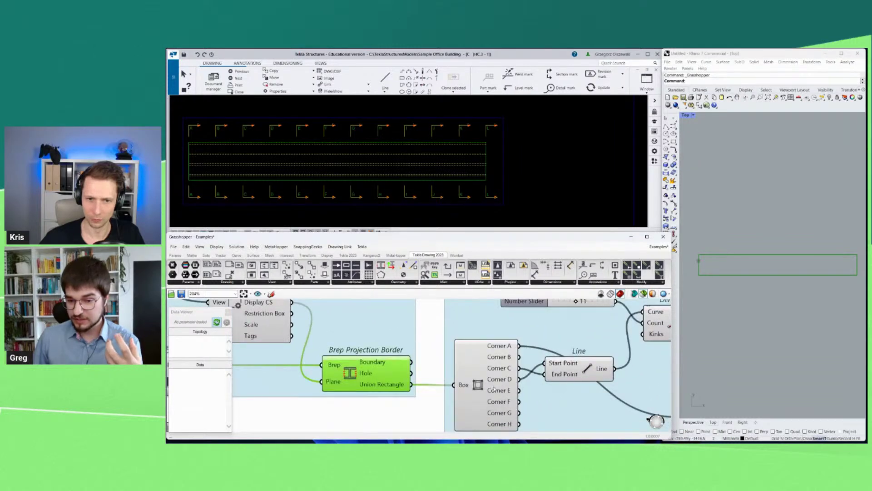
pyautogui.click(476, 386)
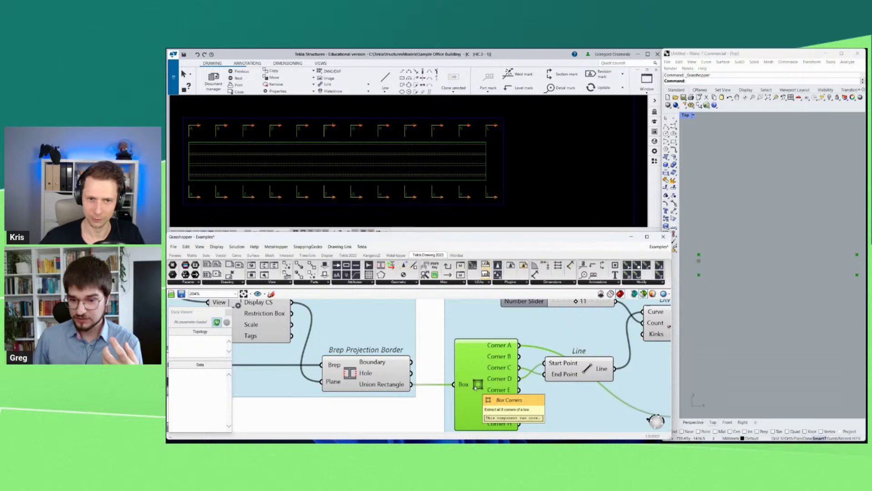
pyautogui.click(573, 372)
# Set the number slider feeding the Divide Curve count to 9.
pyautogui.scroll(-2, 574, 373)
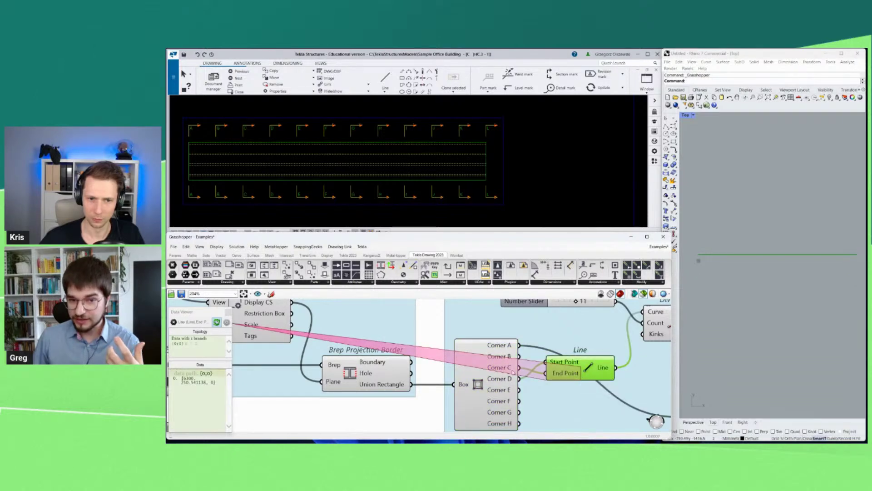
pyautogui.scroll(-1, 497, 371)
pyautogui.scroll(2, 614, 377)
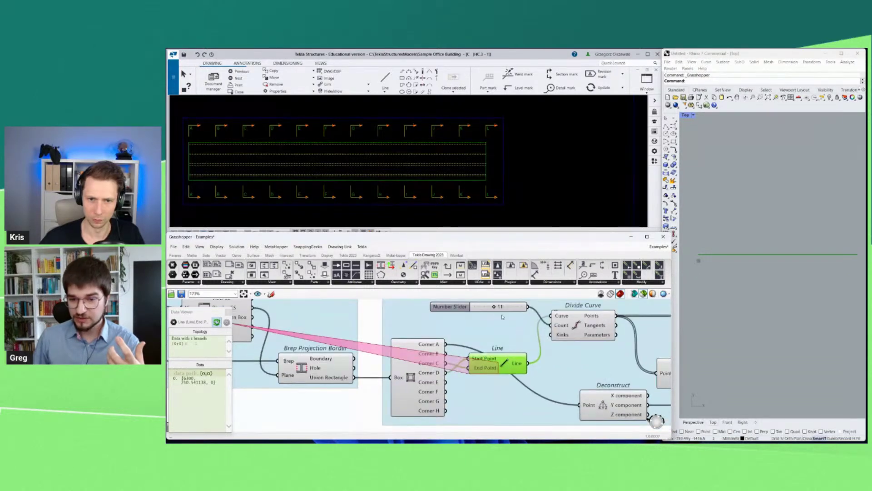
pyautogui.moveTo(495, 309)
pyautogui.mouseDown()
pyautogui.moveTo(515, 309)
pyautogui.moveTo(483, 309)
pyautogui.moveTo(505, 308)
pyautogui.moveTo(491, 307)
pyautogui.mouseUp()
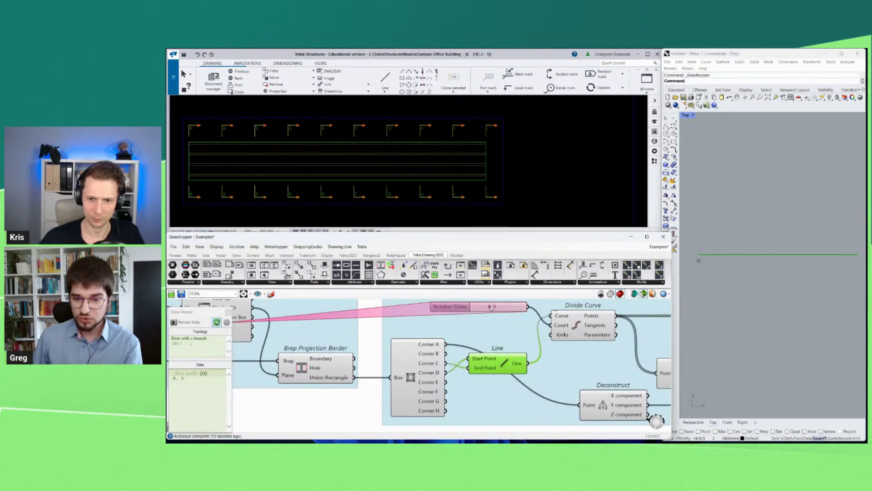
# Recheck the Brep Projection Border component and its projection rectangle in the Rhino Top viewport.
pyautogui.scroll(-5, 545, 345)
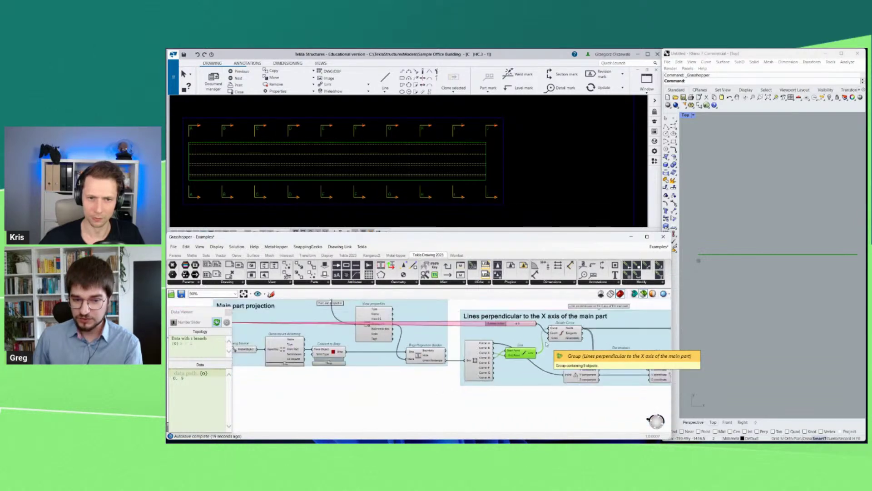
pyautogui.scroll(5, 398, 352)
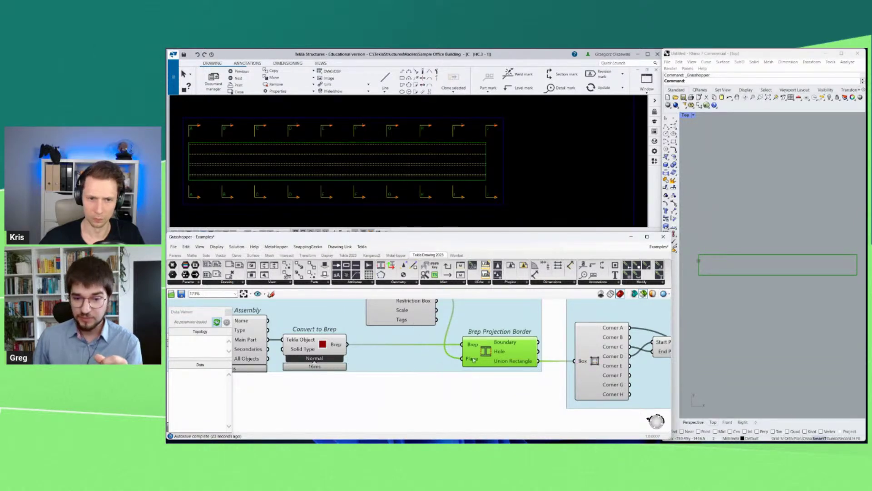
pyautogui.scroll(-2, 473, 359)
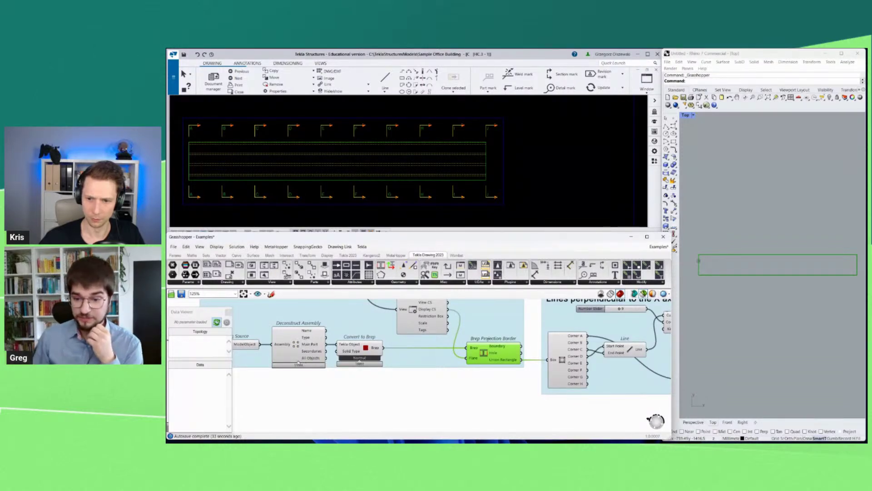
# Examine the Construct Point and Line components in the "Lines perpendicular to the X axis of the main part" group.
pyautogui.scroll(-3, 434, 357)
pyautogui.scroll(3, 499, 350)
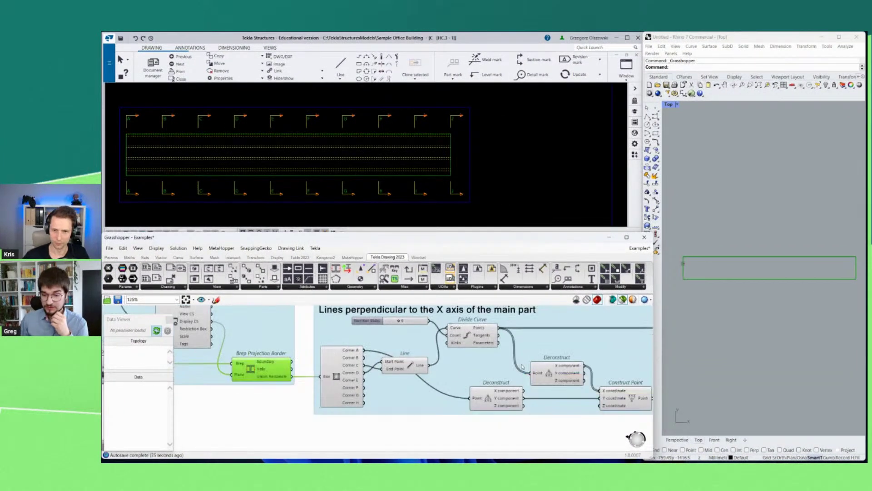
pyautogui.moveTo(520, 351); pyautogui.dragTo(426, 354, button='right')
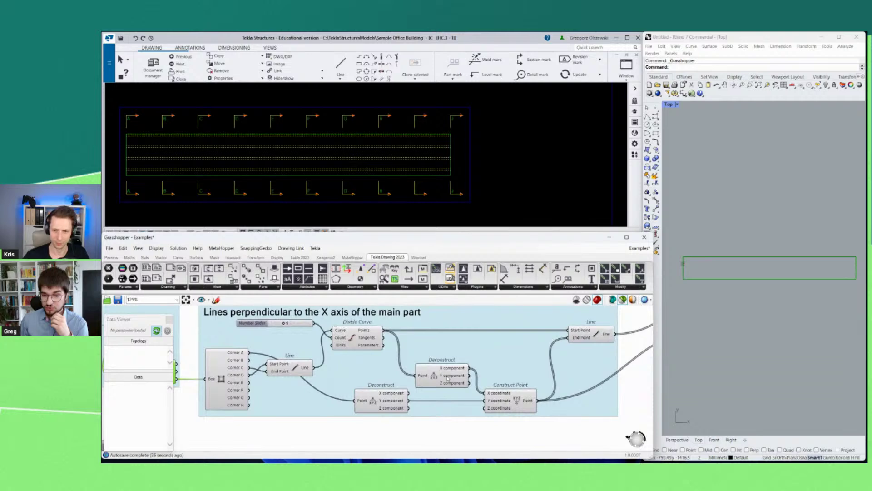
pyautogui.click(521, 403)
pyautogui.click(595, 336)
# Examine the Section Marks insertion group and its Section Mark component.
pyautogui.moveTo(596, 337); pyautogui.dragTo(352, 376, button='right')
pyautogui.moveTo(585, 342); pyautogui.dragTo(453, 380, button='right')
pyautogui.click(545, 357)
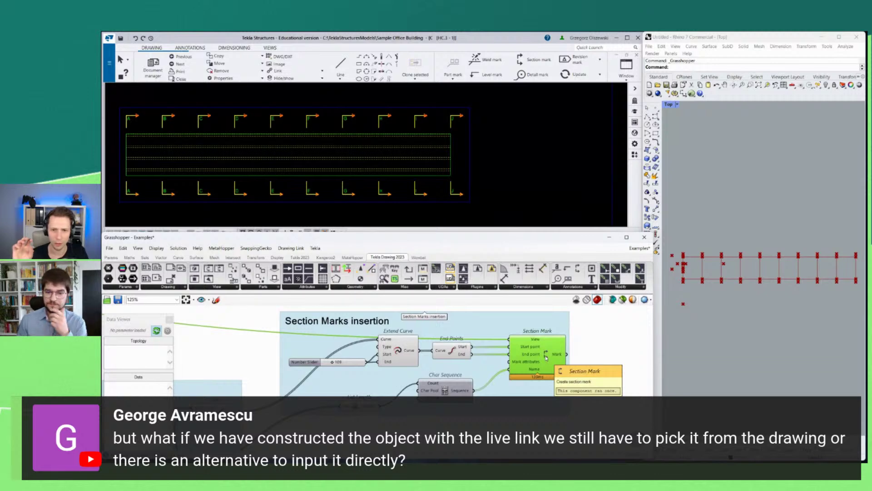
# Return to the start of the definition and examine the Boolean Toggle feeding the Active Drawing component.
pyautogui.scroll(-5, 571, 346)
pyautogui.scroll(10, 318, 357)
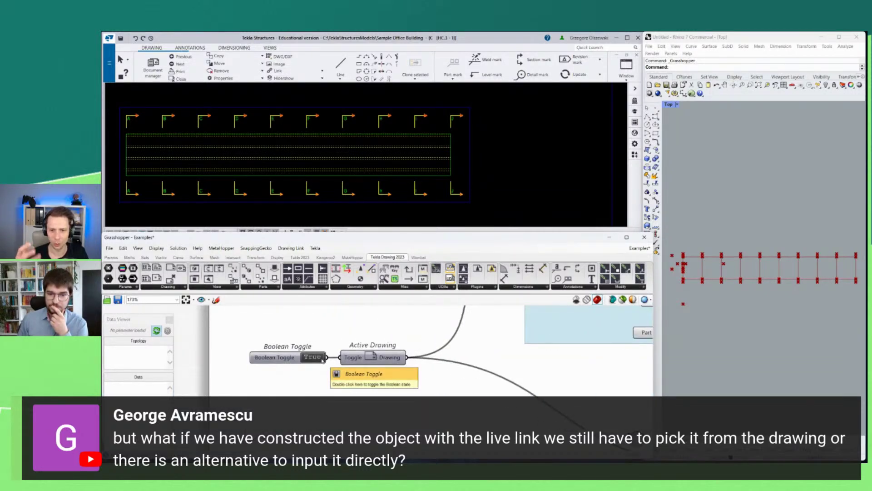
pyautogui.scroll(-5, 323, 359)
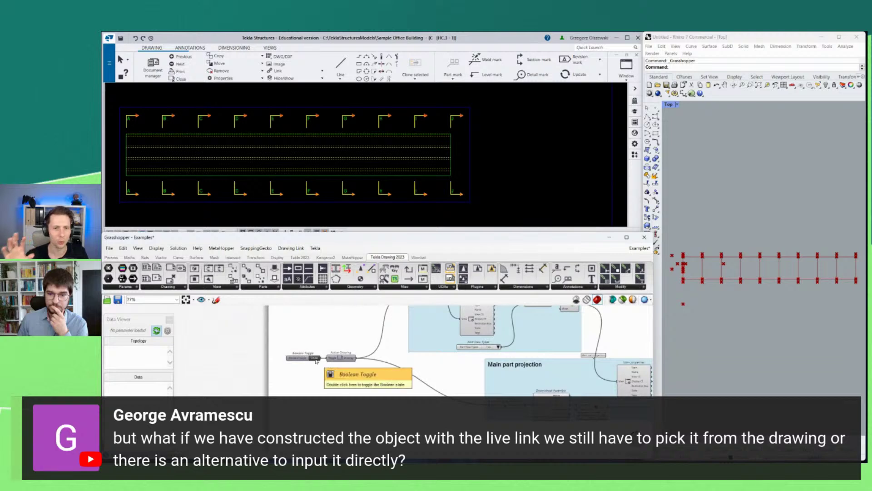
# Examine the "Main part projection" group from the Drawing Source component to Brep Projection Border.
pyautogui.moveTo(466, 389); pyautogui.dragTo(338, 371, button='right')
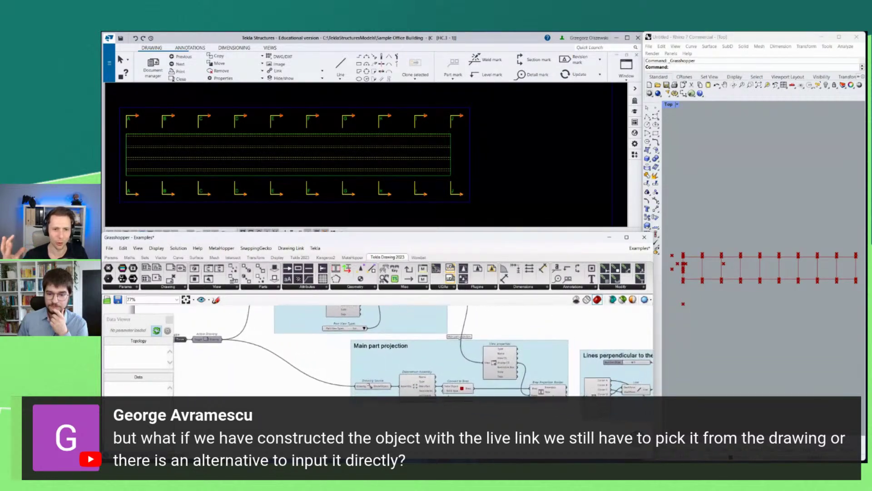
pyautogui.scroll(3, 449, 394)
pyautogui.moveTo(468, 377); pyautogui.dragTo(412, 380, button='right')
pyautogui.scroll(1, 409, 369)
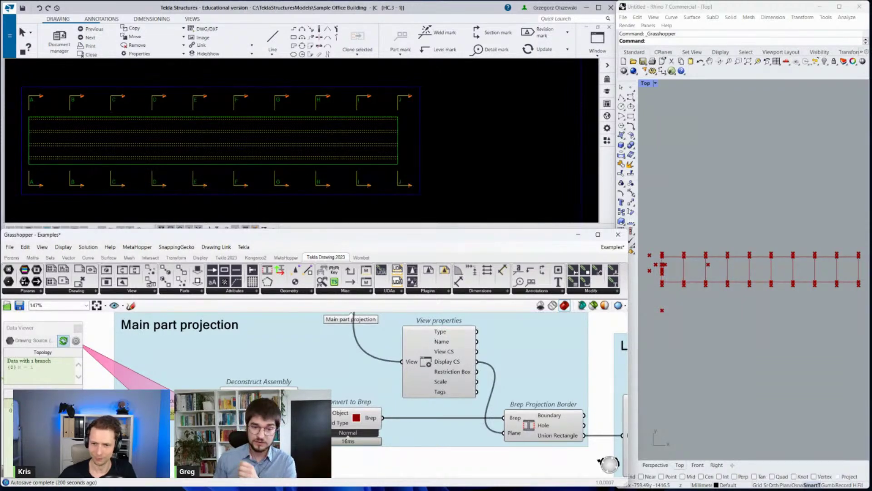
# Examine the Section Mark component in the "Section Marks insertion" group and inspect its End point input.
pyautogui.scroll(-4, 489, 354)
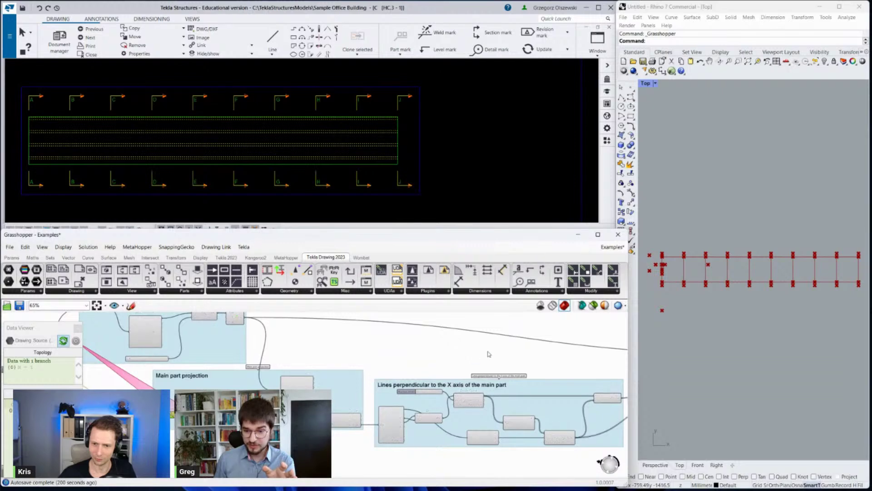
pyautogui.moveTo(489, 354); pyautogui.dragTo(263, 363, button='right')
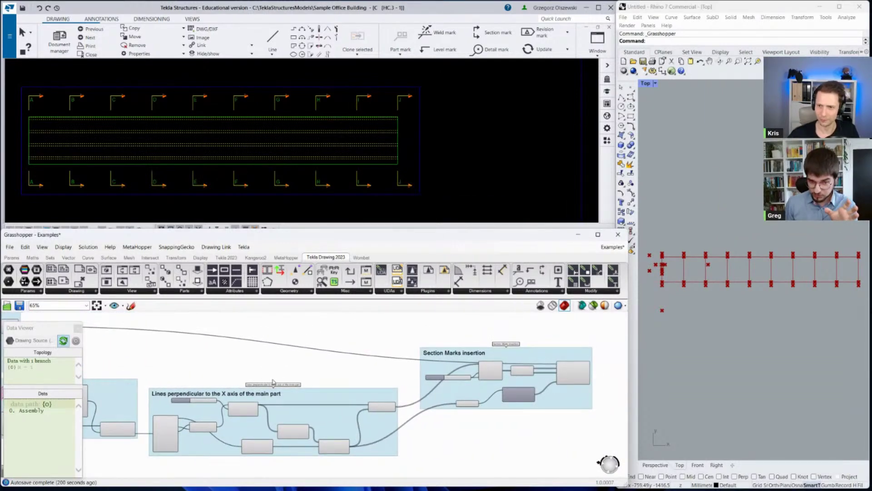
pyautogui.scroll(3, 600, 383)
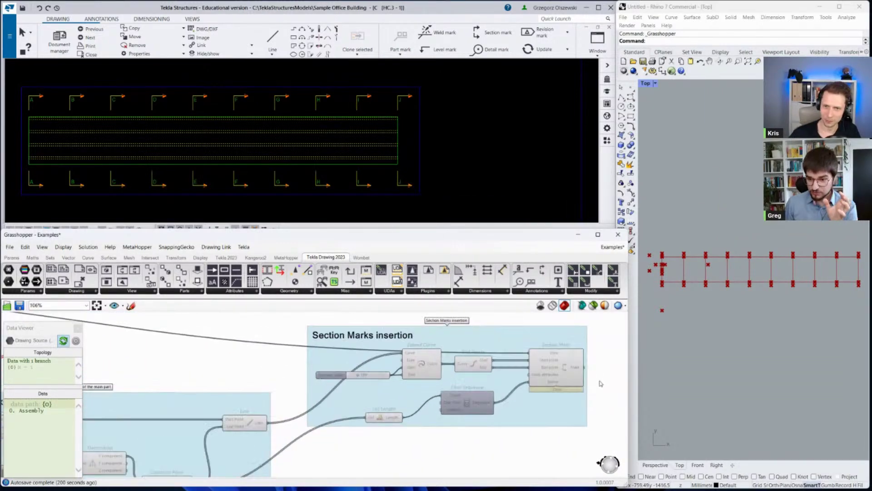
pyautogui.scroll(3, 601, 384)
pyautogui.click(558, 368)
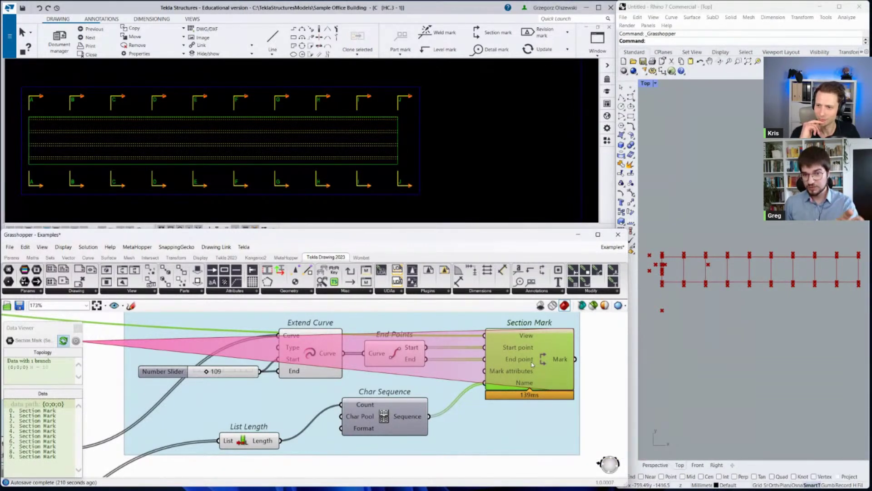
pyautogui.moveTo(530, 364)
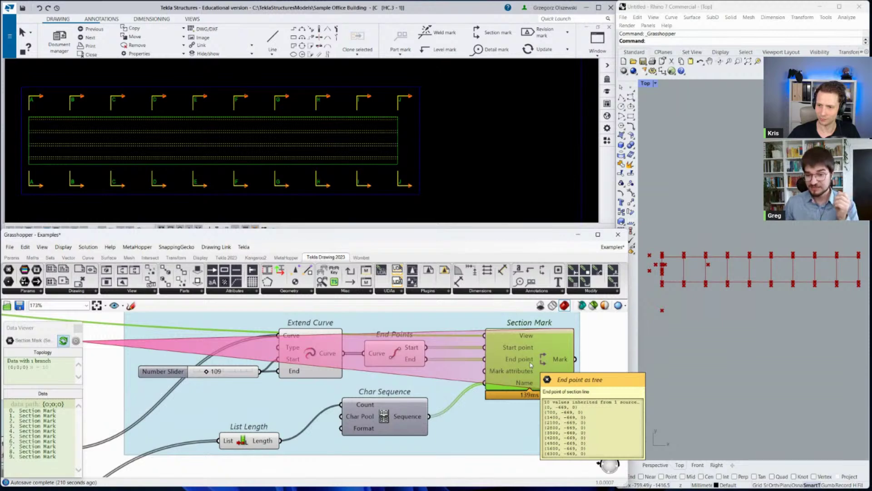
# Set the Number Slider feeding the Extend Curve component to 209 to lengthen the section mark lines.
pyautogui.scroll(-2, 530, 364)
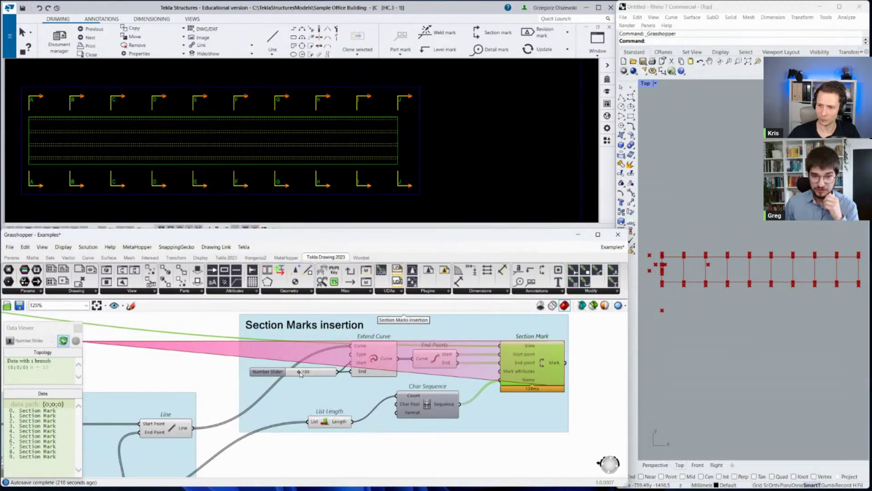
pyautogui.moveTo(299, 372); pyautogui.dragTo(309, 373)
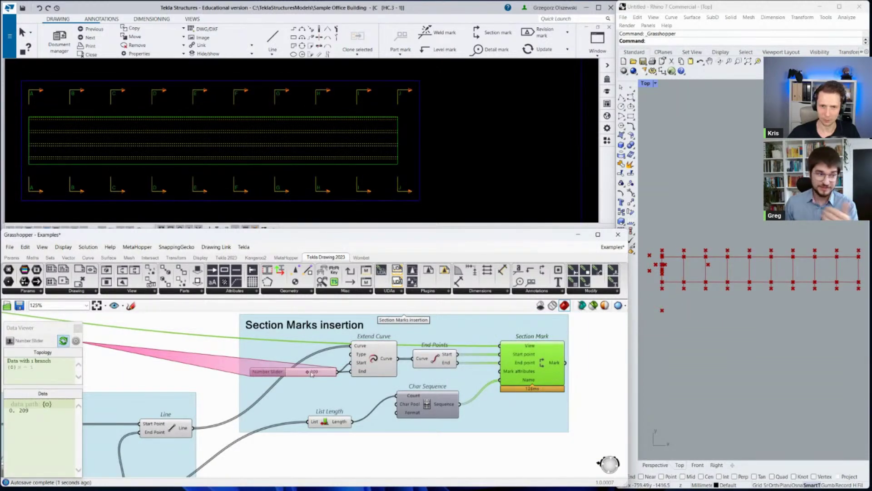
pyautogui.moveTo(311, 374)
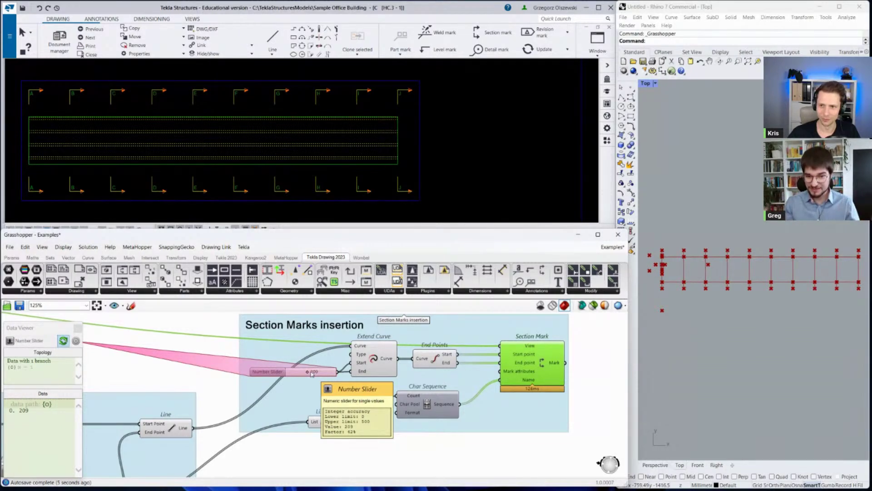
# Place Loop Start and Loop End components on an empty canvas area and connect Loop Start's > output to Loop End's < input.
pyautogui.scroll(-5, 314, 370)
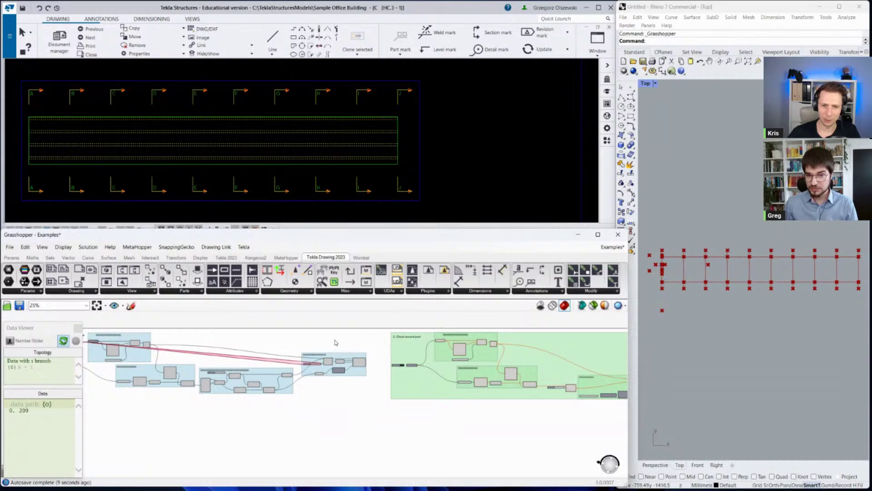
pyautogui.scroll(4, 349, 349)
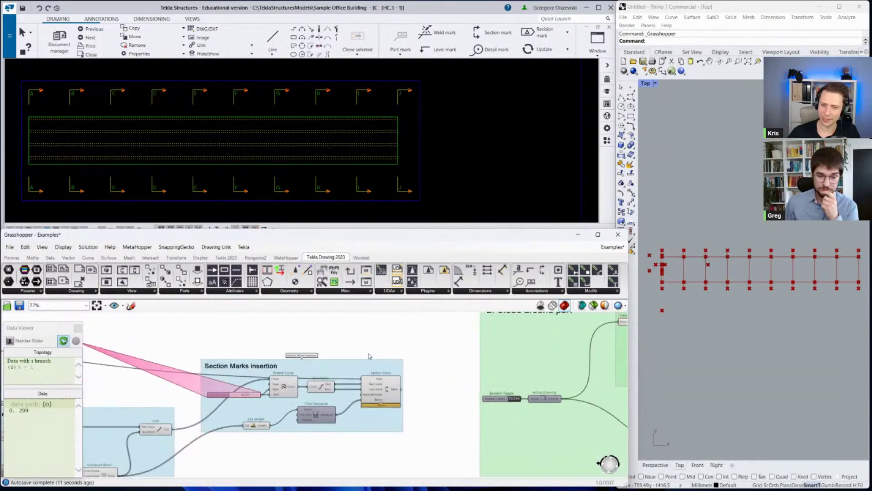
pyautogui.scroll(3, 383, 391)
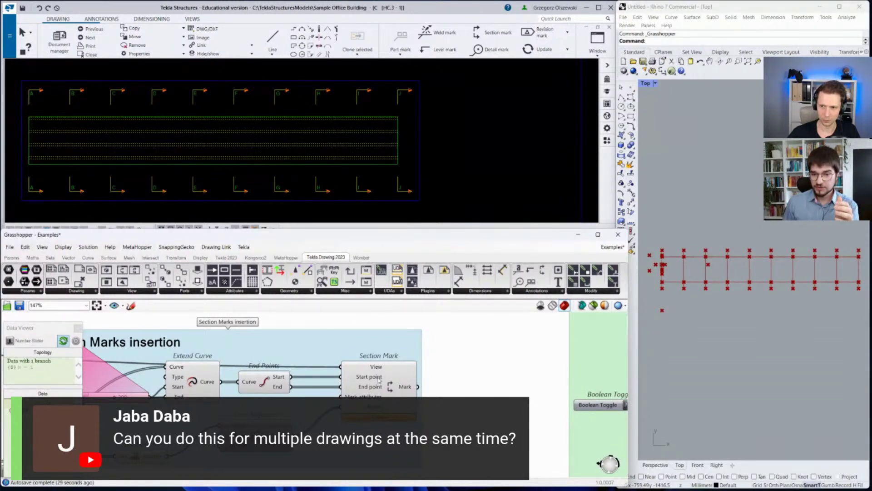
pyautogui.scroll(-4, 380, 382)
pyautogui.moveTo(349, 283); pyautogui.dragTo(314, 324)
pyautogui.moveTo(318, 325); pyautogui.dragTo(301, 349, button='right')
pyautogui.click(350, 270)
pyautogui.scroll(4, 357, 353)
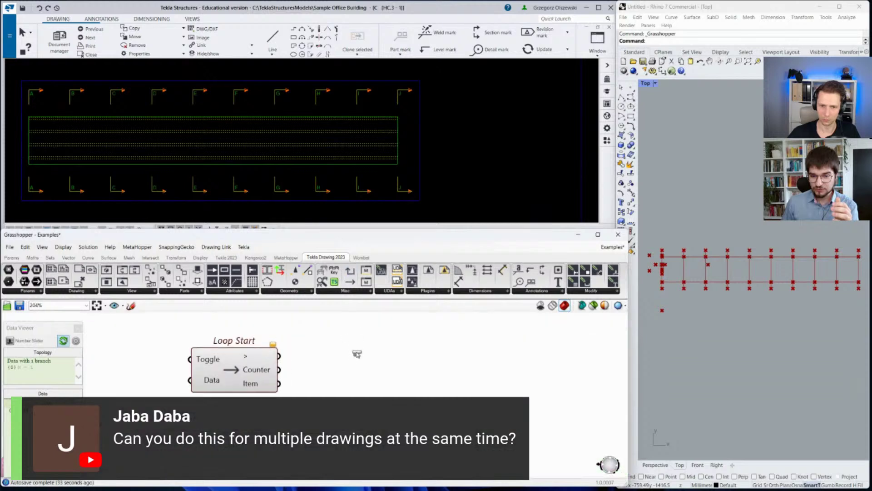
pyautogui.click(356, 352)
pyautogui.moveTo(281, 358); pyautogui.dragTo(331, 355)
pyautogui.click(360, 396)
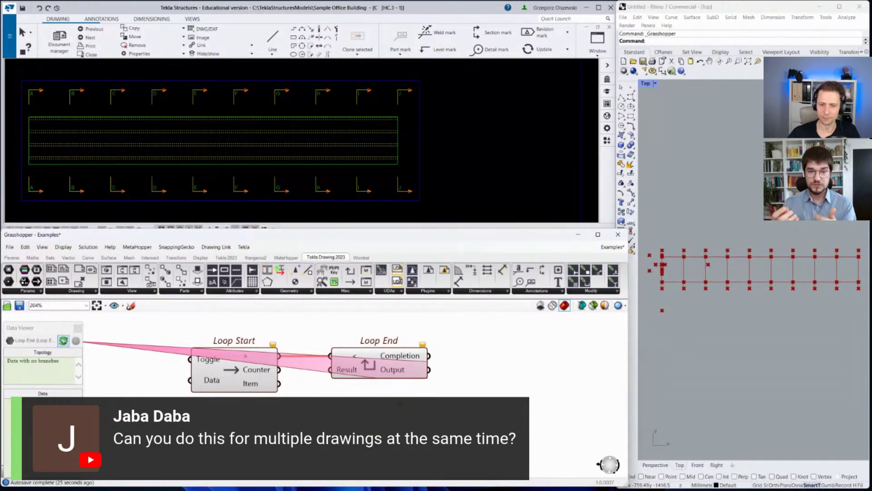
# Move the Loop End component farther from Loop Start, and delete both loop components.
pyautogui.click(453, 188)
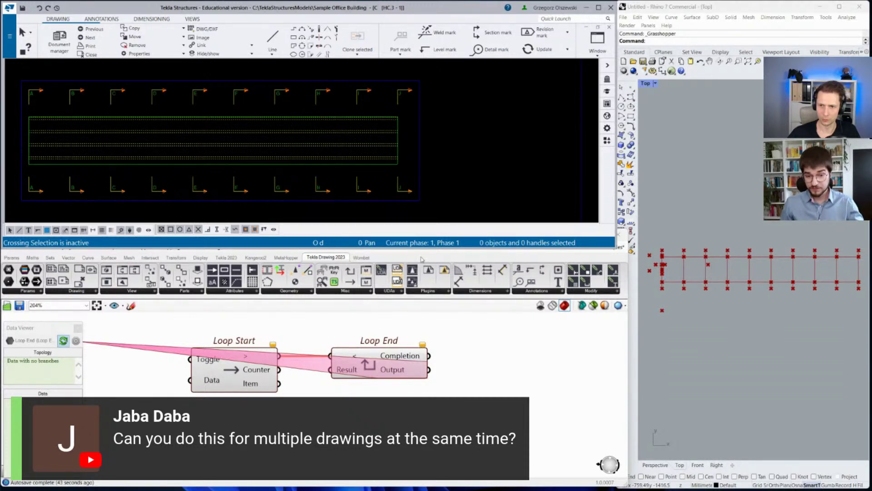
pyautogui.click(207, 384)
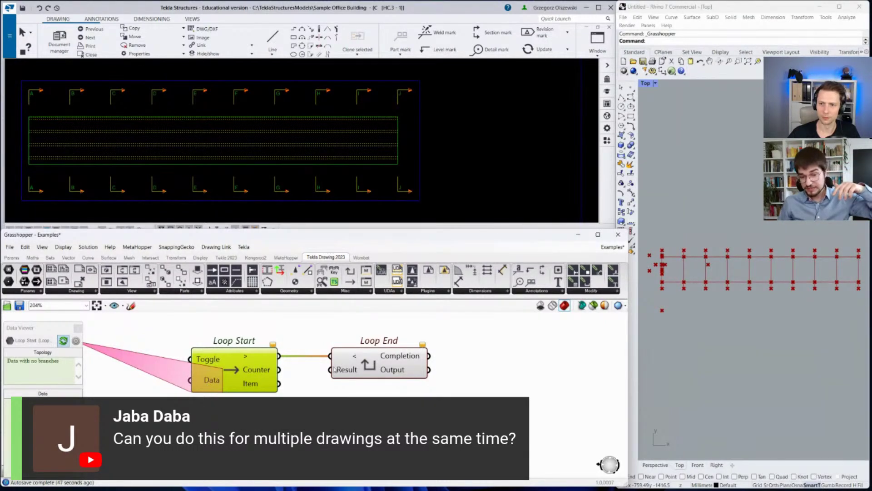
pyautogui.moveTo(336, 370); pyautogui.dragTo(386, 370)
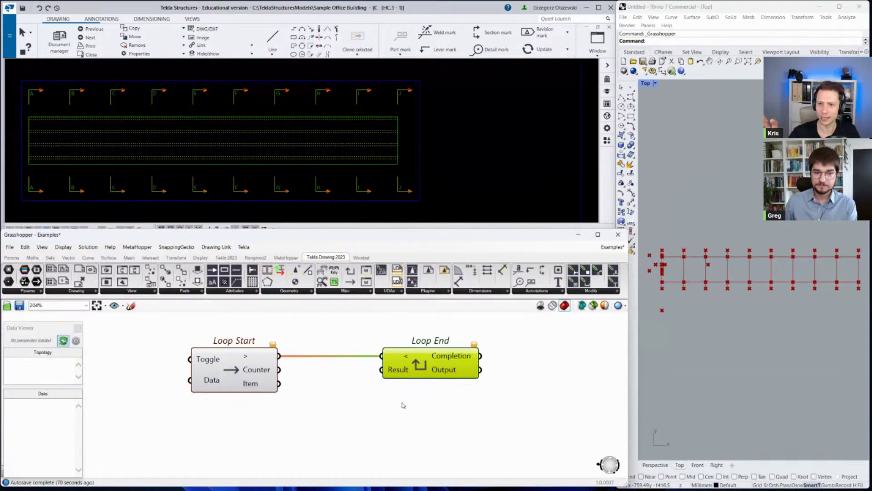
pyautogui.click(61, 292)
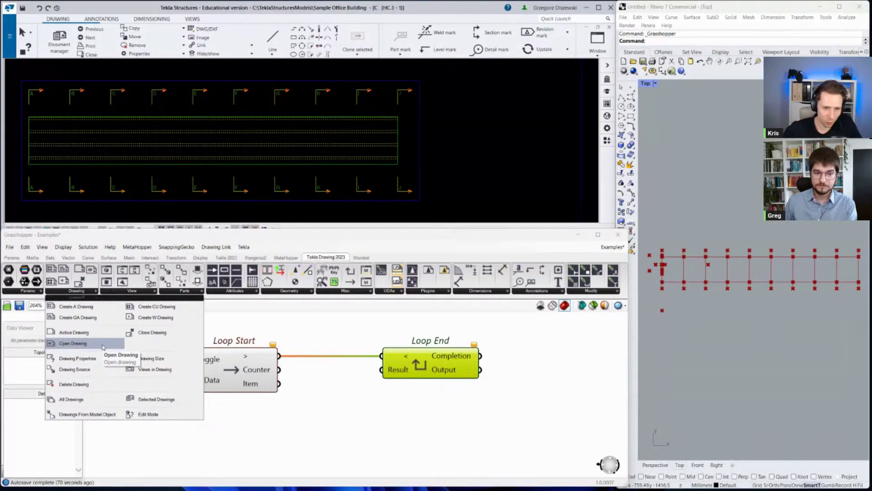
pyautogui.moveTo(454, 327); pyautogui.dragTo(193, 392)
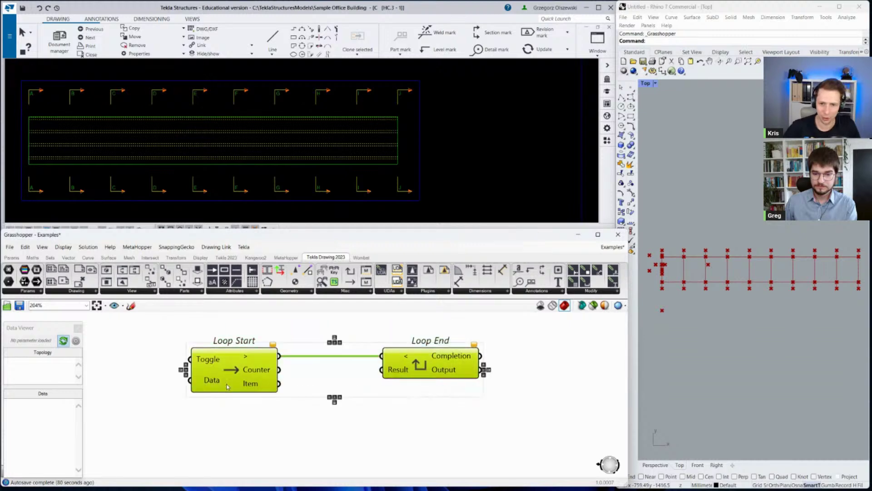
pyautogui.press('Delete')
# Delete all Grasshopper-generated objects from the Tekla drawing and turn off the preview of the section marks definition's components.
pyautogui.scroll(-5, 350, 352)
pyautogui.click(216, 246)
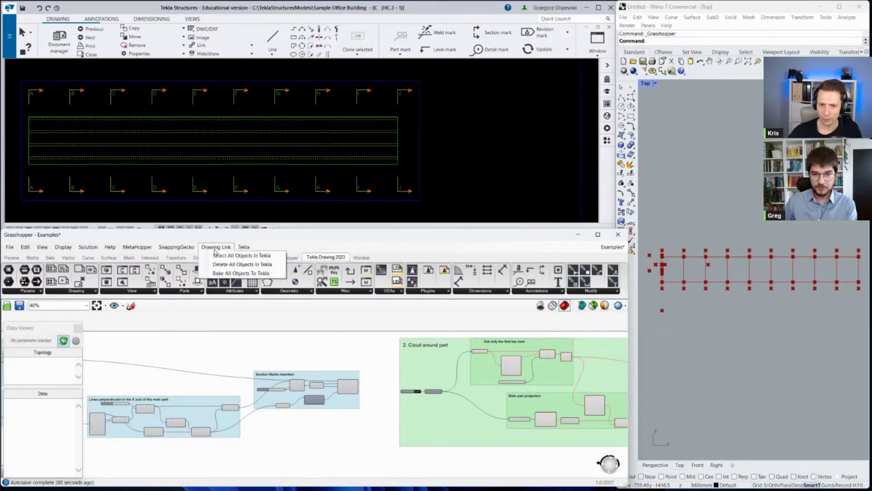
pyautogui.click(223, 265)
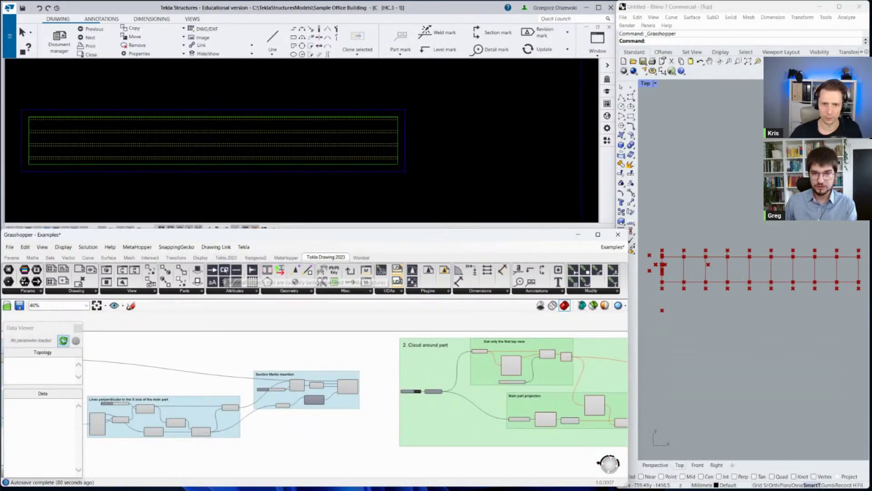
pyautogui.scroll(-5, 346, 408)
pyautogui.moveTo(346, 408); pyautogui.dragTo(168, 348)
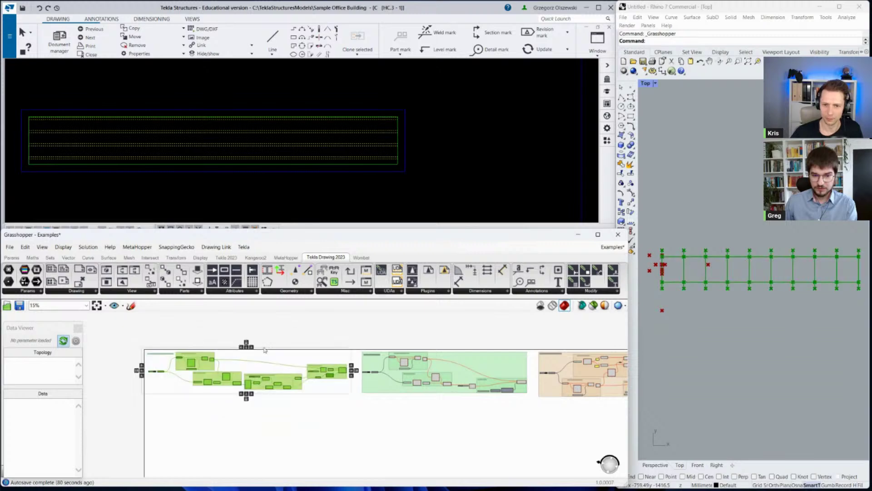
pyautogui.rightClick(268, 331)
pyautogui.click(306, 345)
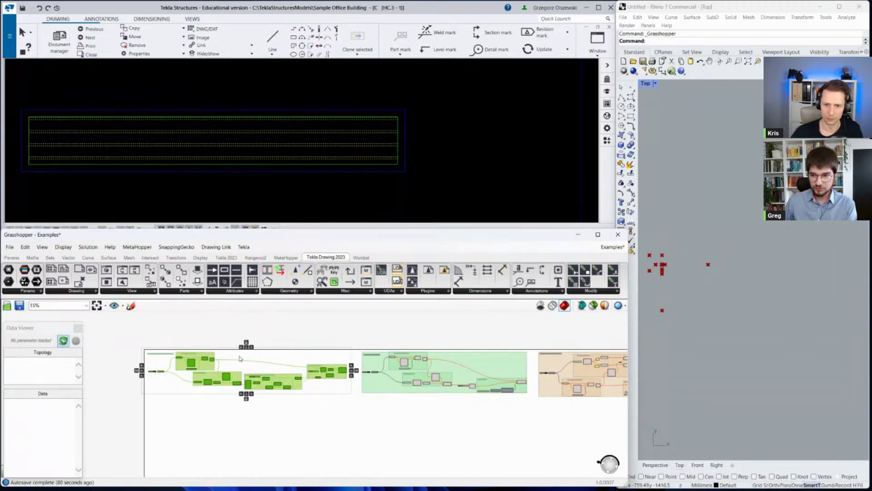
# Switch the Boolean Toggle of the "2. Cloud around part" definition to True to generate the cloud in the drawing.
pyautogui.scroll(8, 386, 361)
pyautogui.click(196, 368)
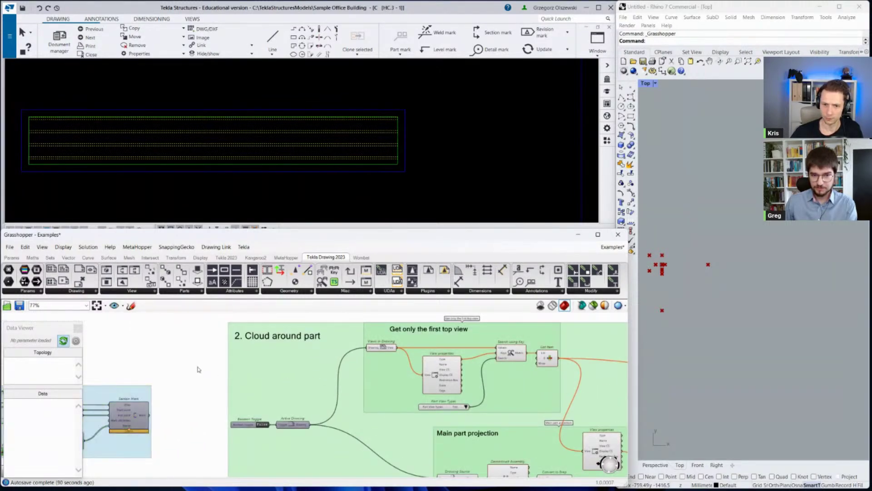
pyautogui.scroll(1, 249, 403)
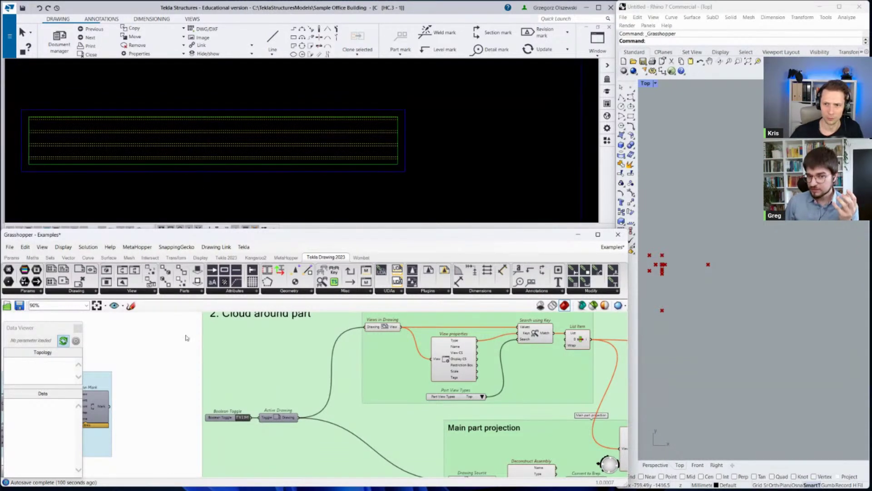
pyautogui.moveTo(187, 352); pyautogui.dragTo(233, 344, button='right')
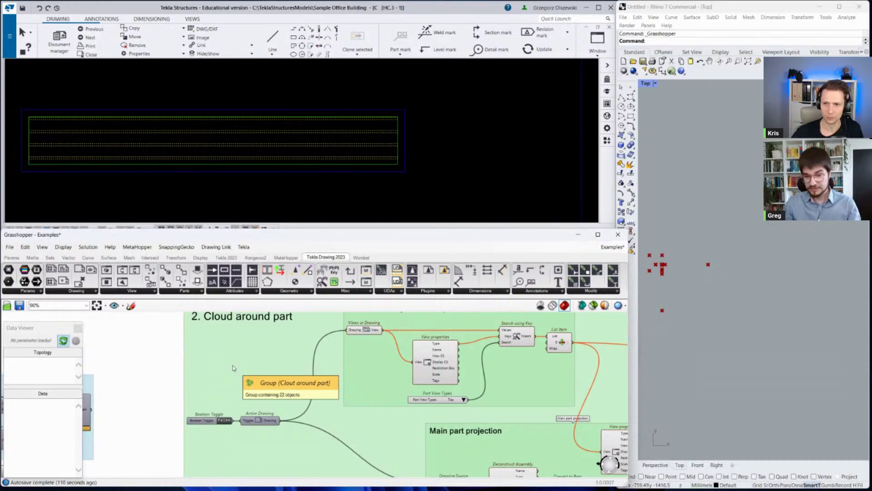
pyautogui.doubleClick(225, 420)
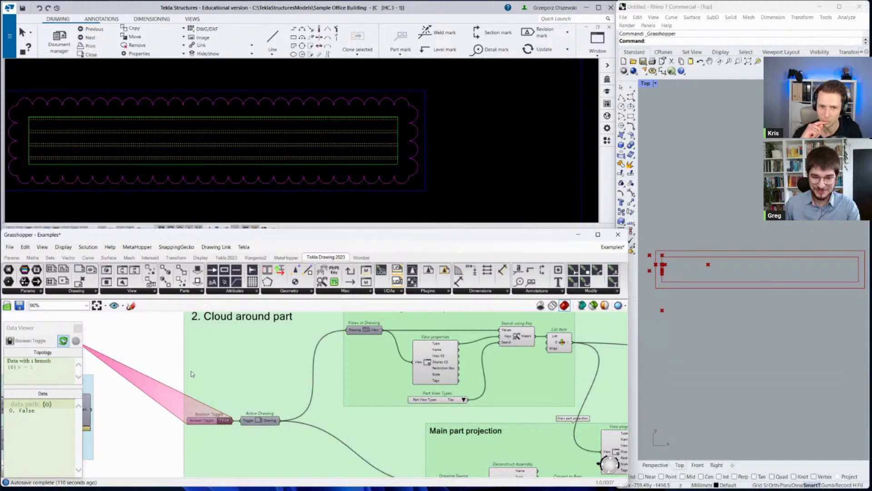
# Examine the "2. Cloud around part" definition and its "Get only the first top view" group.
pyautogui.scroll(-1, 191, 372)
pyautogui.scroll(1, 248, 357)
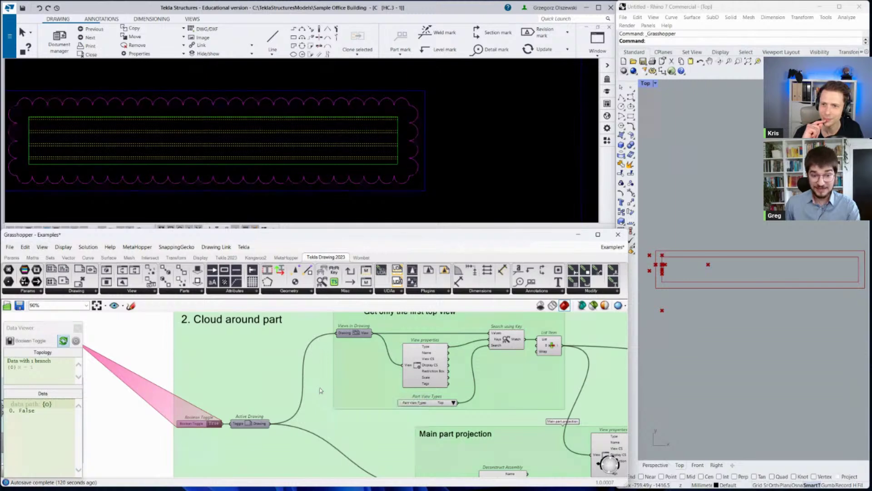
pyautogui.click(229, 339)
pyautogui.scroll(-8, 286, 364)
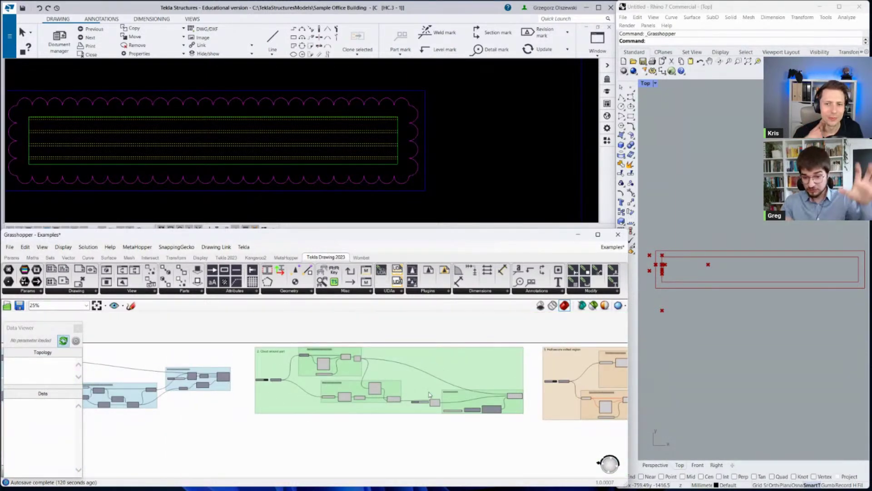
pyautogui.scroll(8, 326, 357)
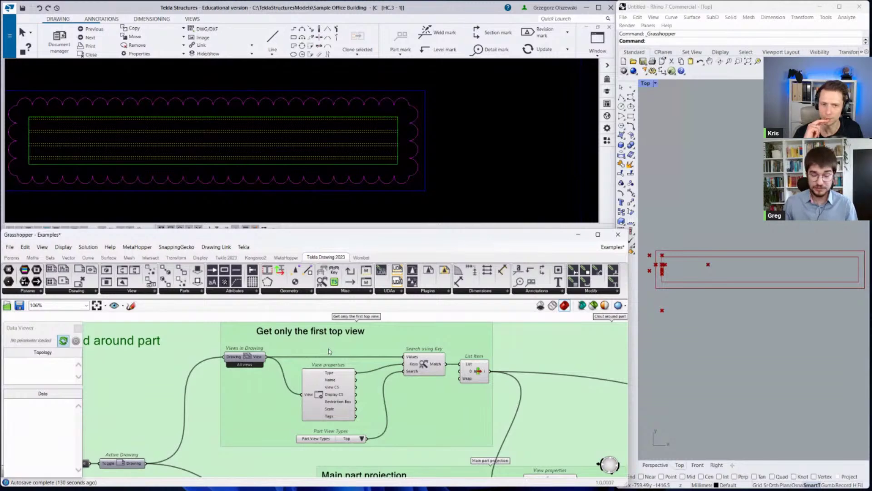
# Examine the cloud definition's "Main part projection" group and highlight the Brep Projection Border rectangle in the Rhino Top viewport.
pyautogui.scroll(-4, 330, 352)
pyautogui.scroll(4, 440, 447)
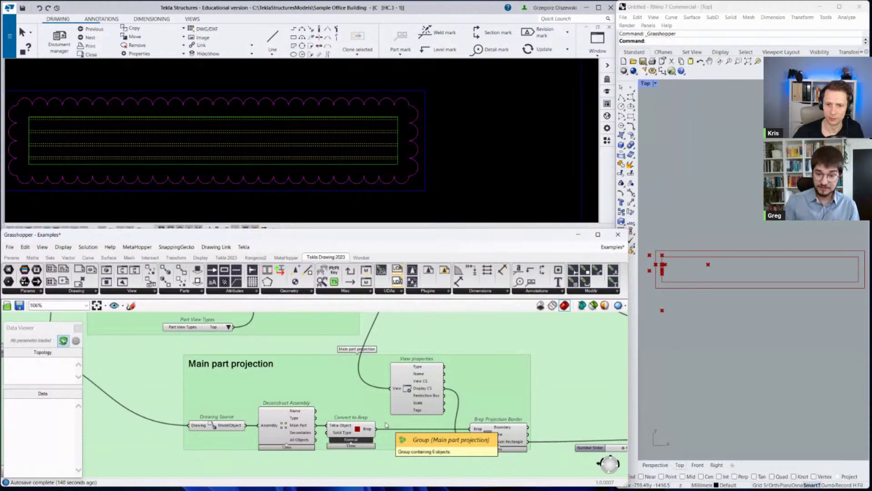
pyautogui.moveTo(377, 428); pyautogui.dragTo(472, 429)
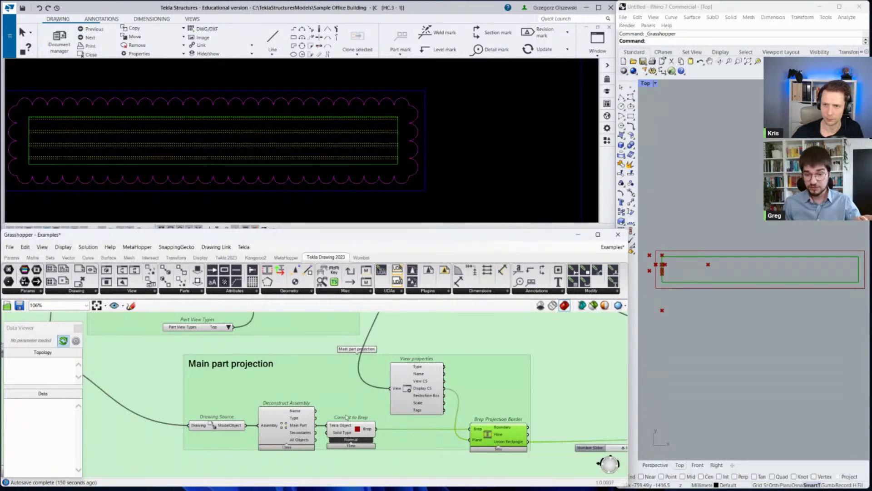
# Examine the Offset Curve component and the "Cloud insertion" group with its Polygon and Polygon Attributes components.
pyautogui.scroll(-3, 488, 435)
pyautogui.scroll(2, 515, 432)
pyautogui.scroll(1, 515, 431)
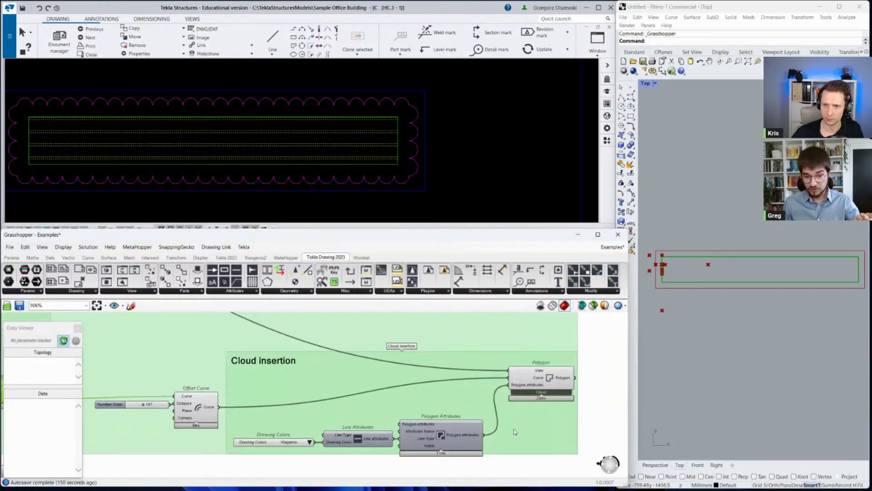
pyautogui.scroll(1, 545, 387)
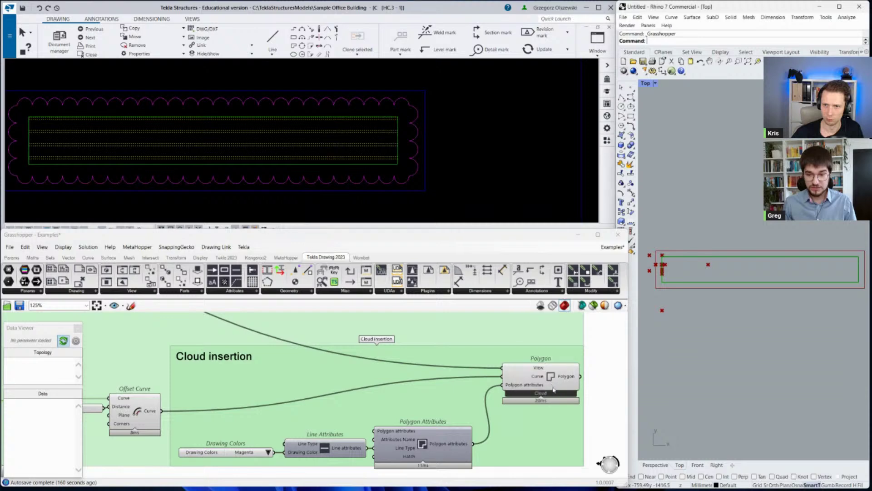
# Switch the cloud definition's Polygon component to Insert as polygon, and return it to Insert as cloud.
pyautogui.click(551, 384)
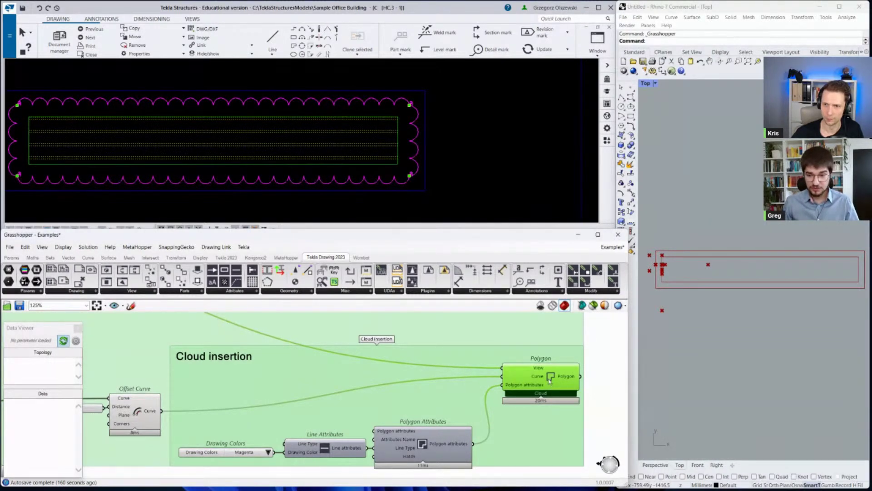
pyautogui.scroll(3, 550, 383)
pyautogui.rightClick(546, 375)
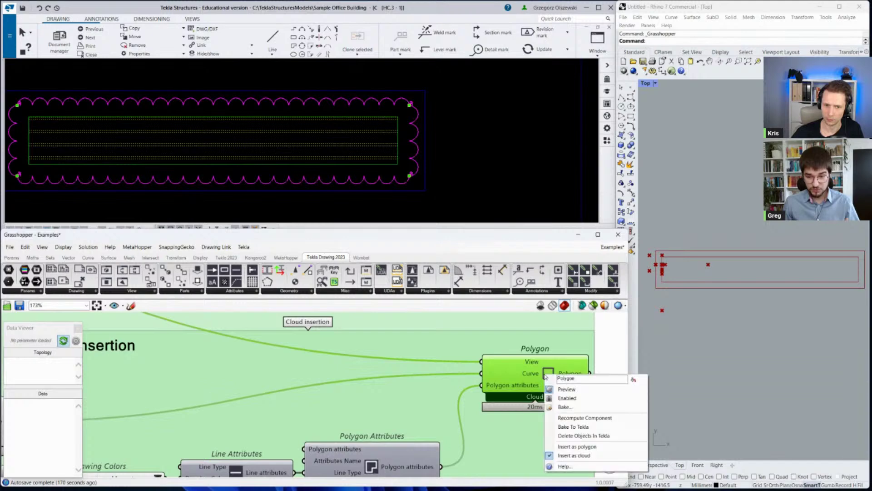
pyautogui.click(576, 447)
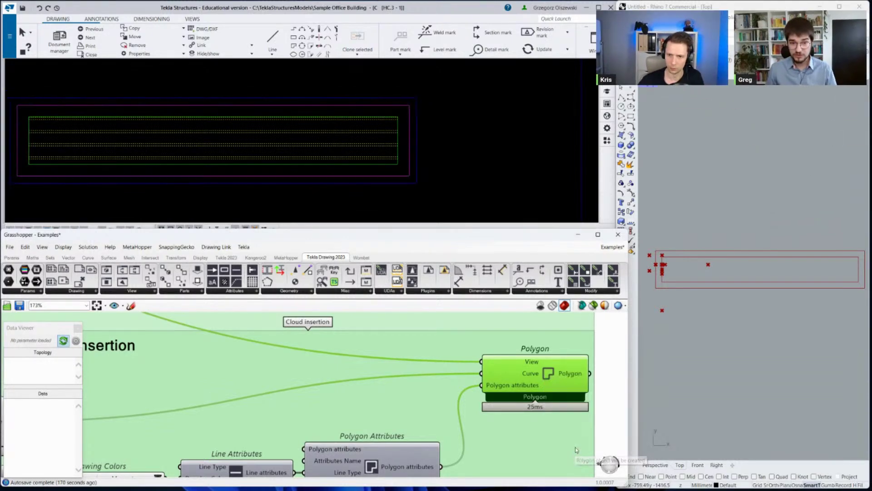
pyautogui.rightClick(547, 376)
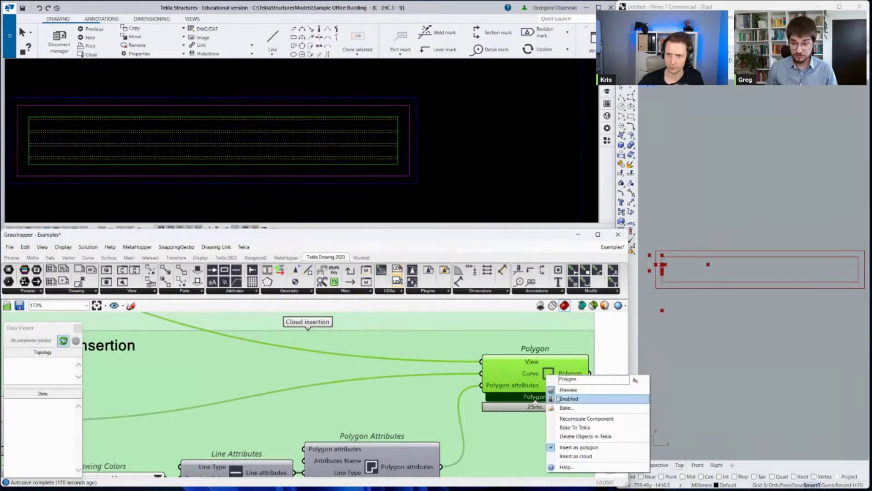
pyautogui.click(577, 446)
pyautogui.scroll(-3, 552, 345)
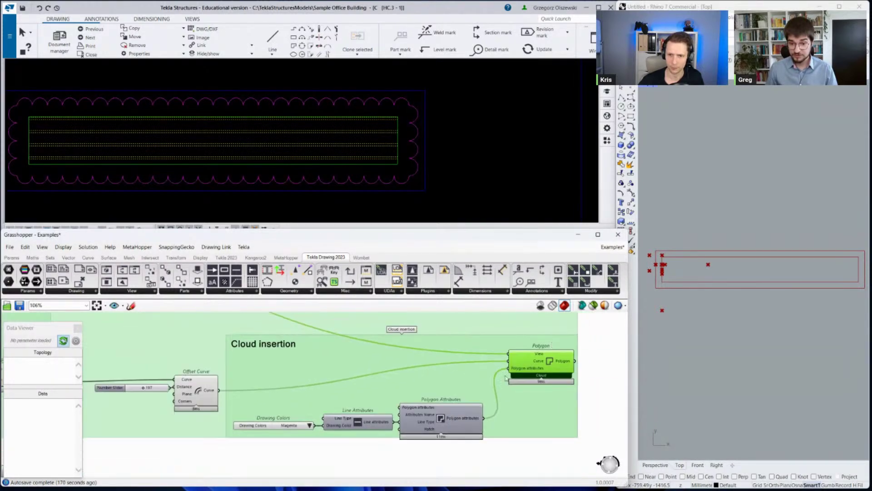
# Set the Drawing Colors value feeding the cloud's Line Attributes component to Red.
pyautogui.scroll(3, 381, 432)
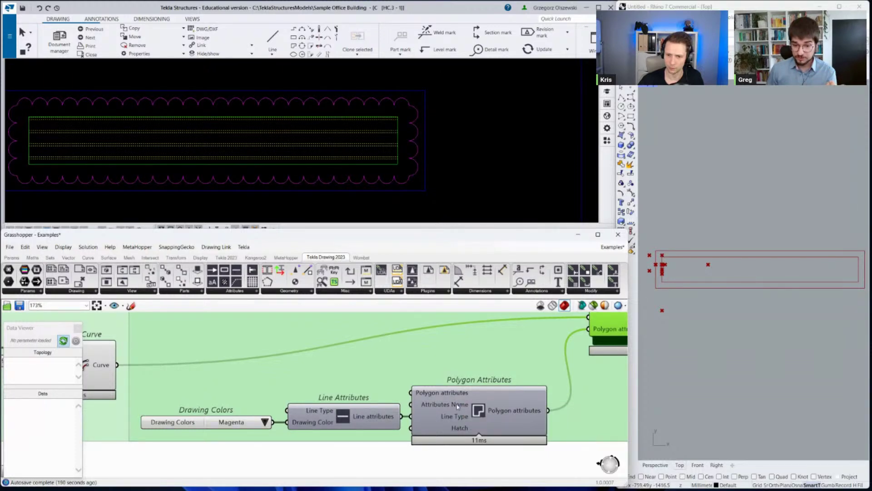
pyautogui.click(264, 422)
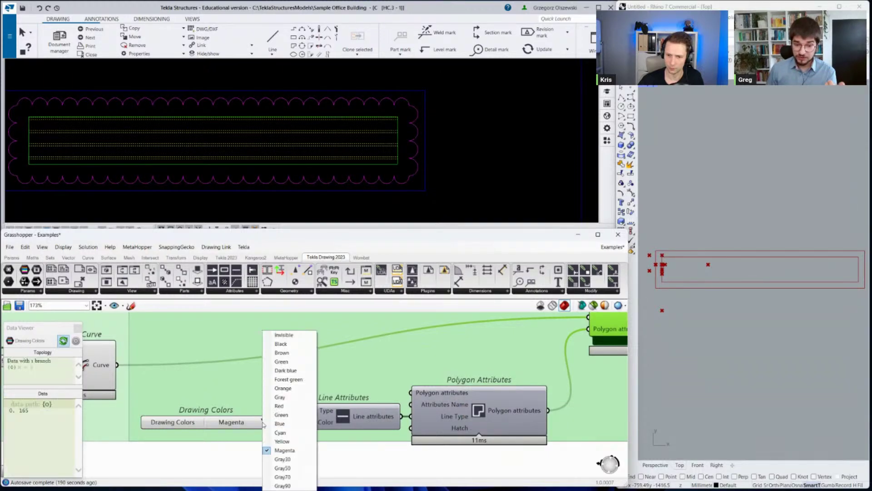
pyautogui.click(279, 406)
# Set the Line Type input of the cloud's Line Attributes component to DashDot.
pyautogui.rightClick(312, 415)
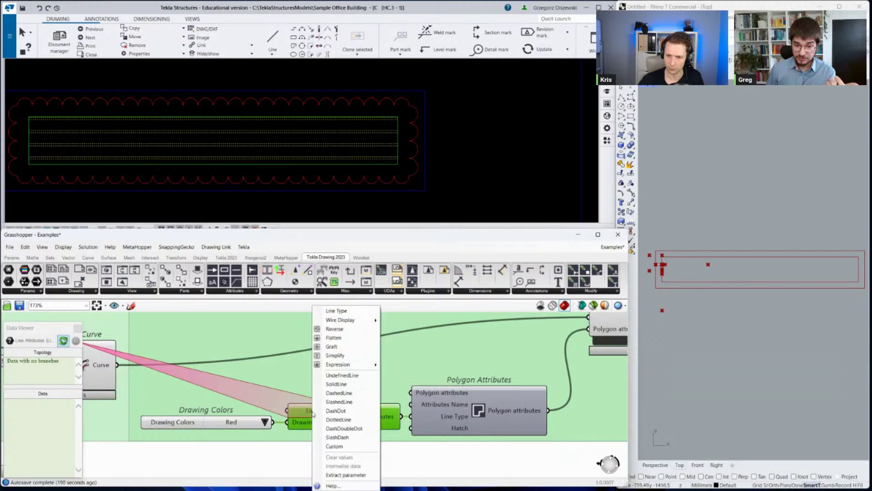
pyautogui.click(336, 410)
pyautogui.scroll(5, 409, 181)
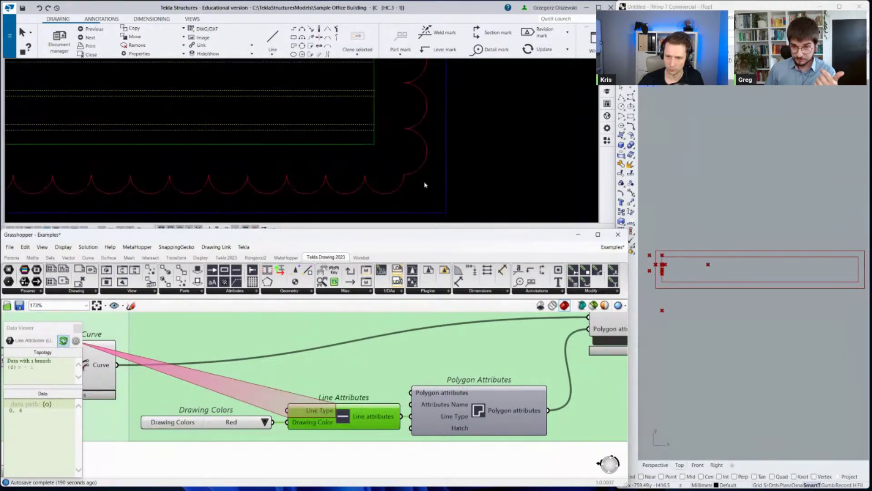
# Set the Line Type input of the cloud's Line Attributes component to DashedLine and check the cloud in the drawing.
pyautogui.rightClick(325, 411)
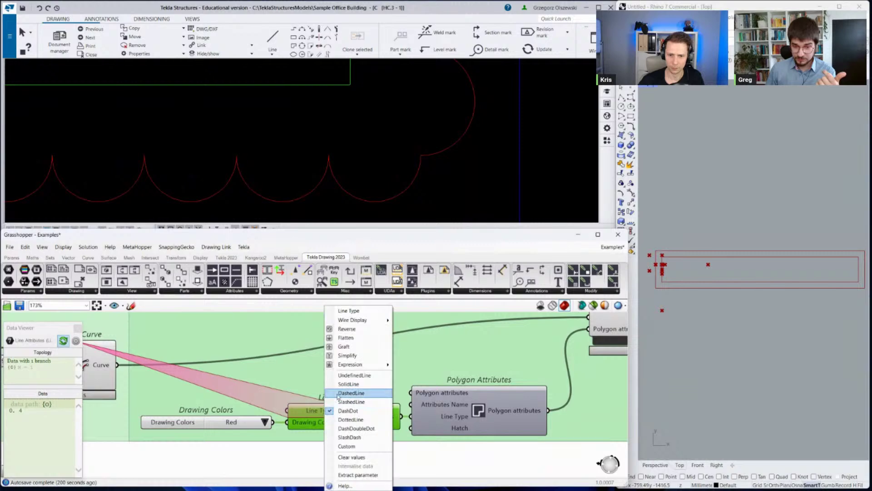
pyautogui.click(350, 394)
pyautogui.scroll(-10, 404, 183)
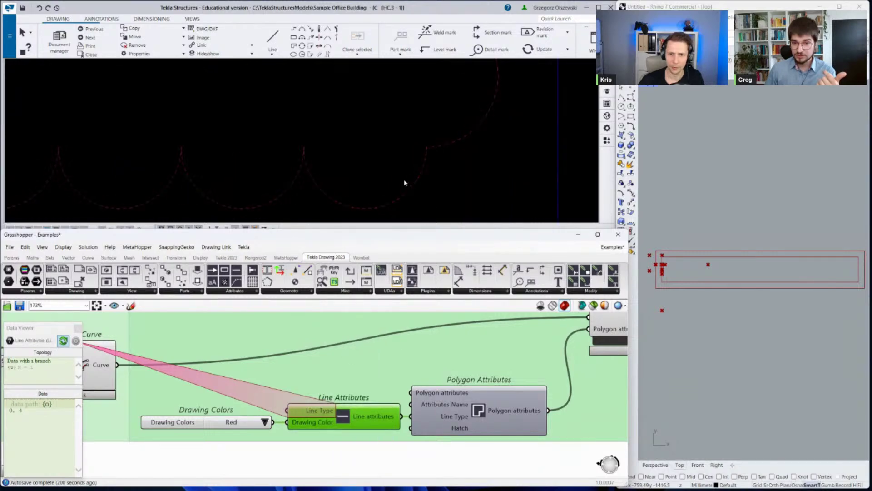
pyautogui.scroll(2, 249, 190)
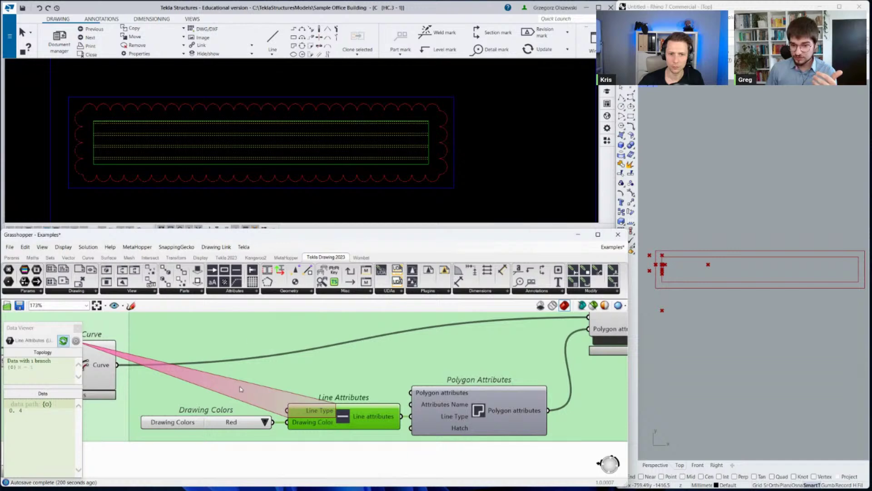
# Examine the cloud's Polygon component and the "Get only the first top view" and "Main part projection" groups.
pyautogui.scroll(-3, 241, 388)
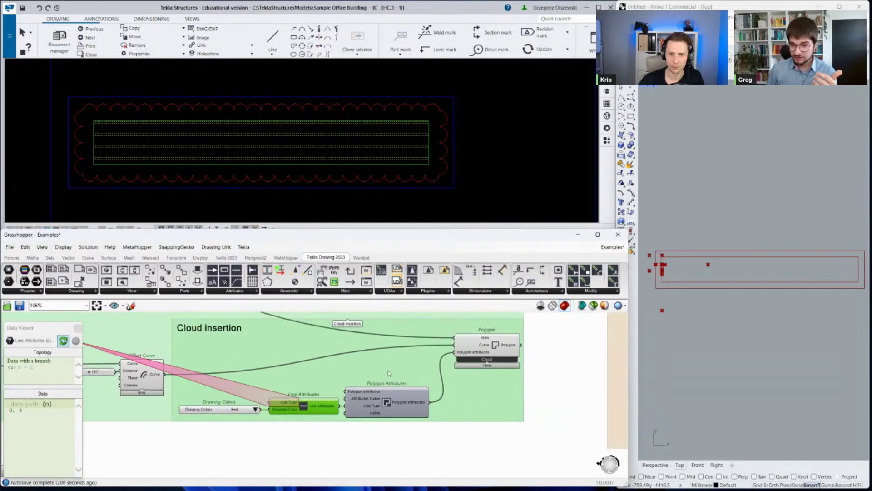
pyautogui.rightClick(498, 346)
pyautogui.click(502, 344)
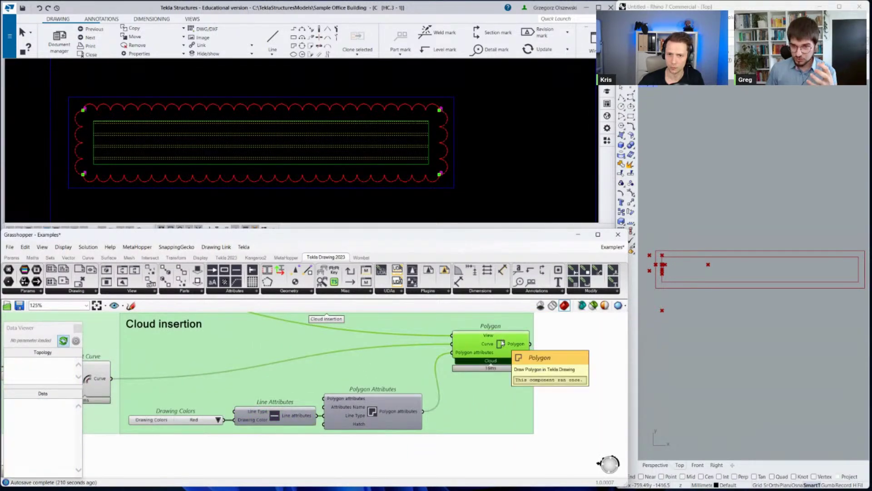
pyautogui.scroll(-4, 502, 344)
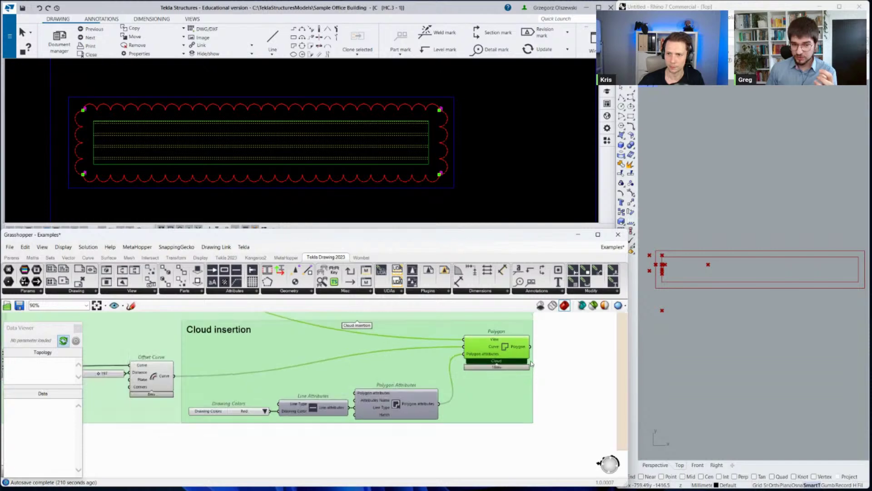
pyautogui.moveTo(273, 344); pyautogui.dragTo(341, 385, button='right')
pyautogui.scroll(3, 231, 380)
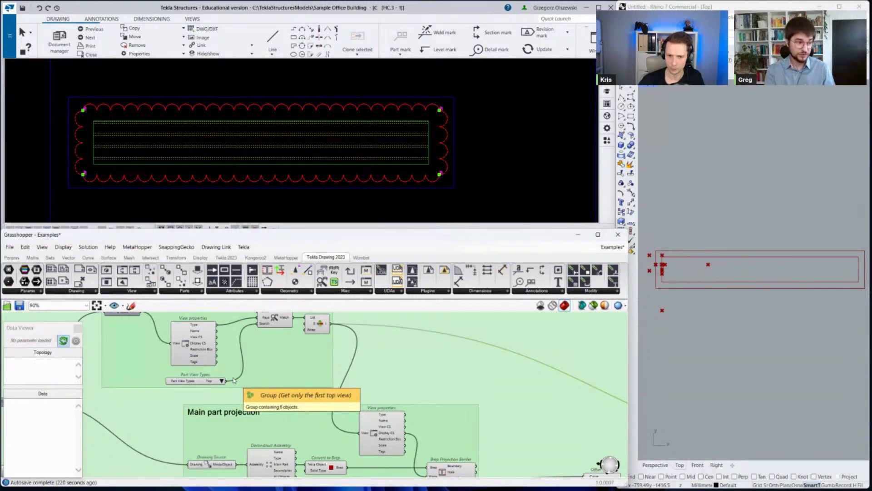
pyautogui.moveTo(482, 402); pyautogui.dragTo(441, 339, button='right')
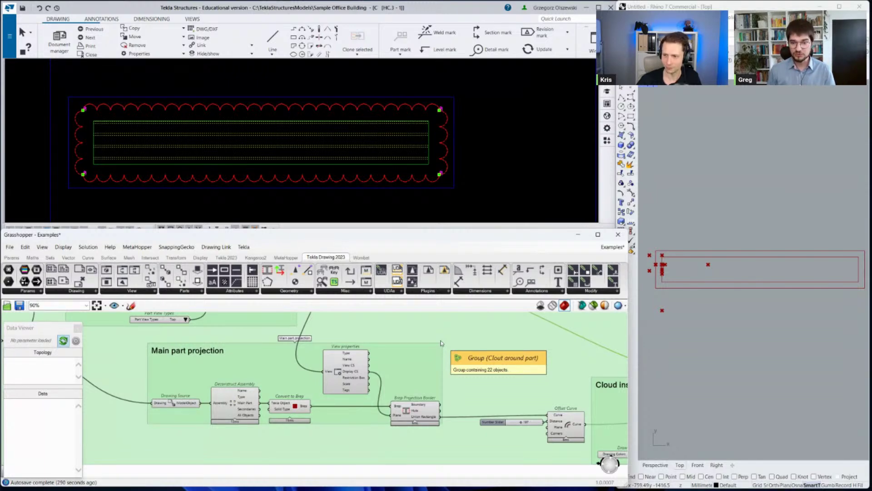
# Delete the generated cloud from the drawing and turn off the preview of the whole "2. Cloud around part" definition.
pyautogui.scroll(-5, 309, 364)
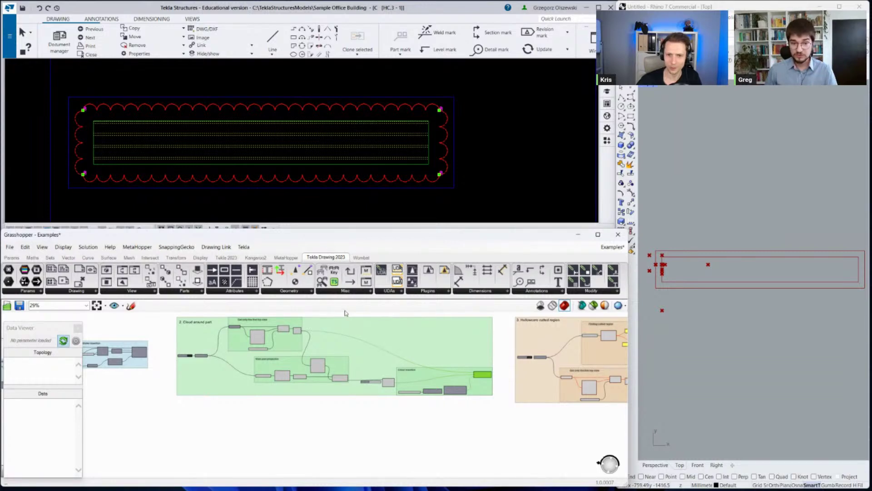
pyautogui.click(223, 248)
pyautogui.click(230, 266)
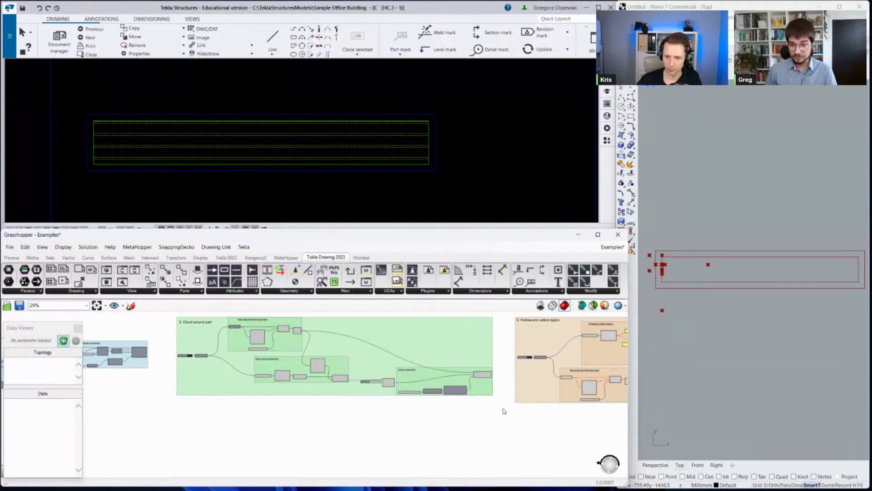
pyautogui.moveTo(503, 408); pyautogui.dragTo(257, 337)
pyautogui.rightClick(177, 315)
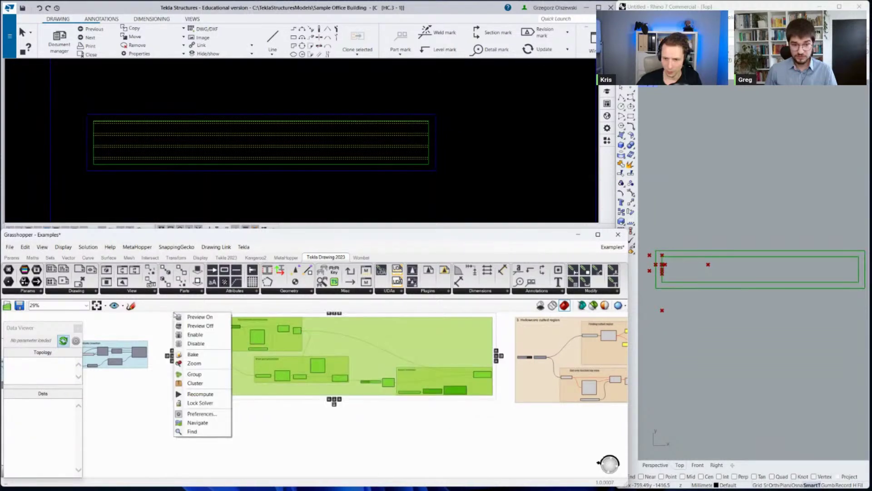
pyautogui.click(196, 327)
# Trigger the Boolean Toggle of the "3. Hollowcore cutted region" definition to generate the cut region outline in the drawing.
pyautogui.moveTo(477, 334); pyautogui.dragTo(222, 334, button='right')
pyautogui.scroll(4, 222, 332)
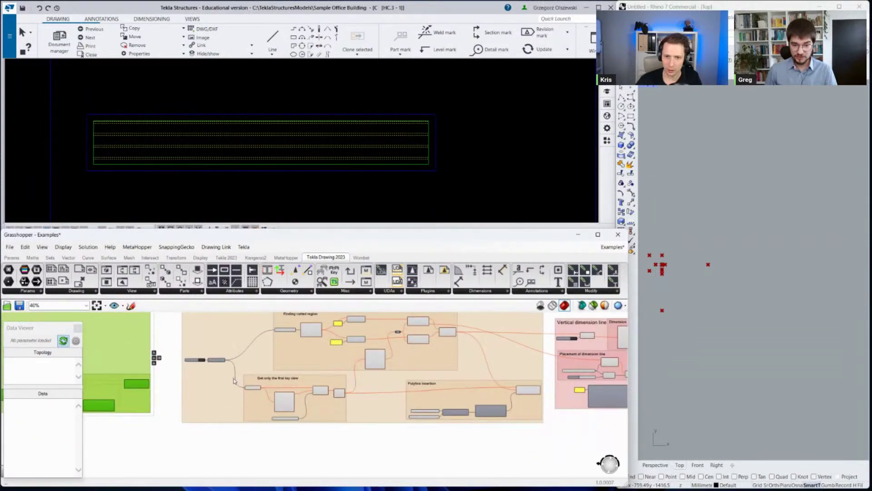
pyautogui.scroll(4, 222, 332)
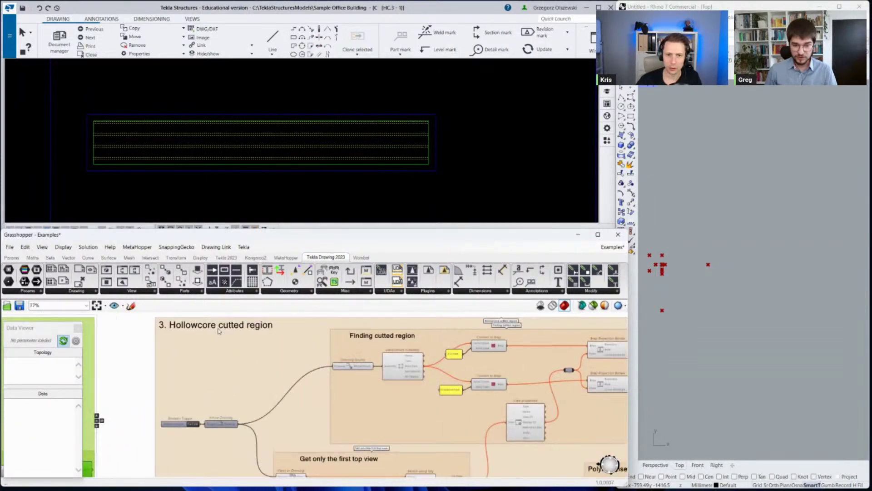
pyautogui.rightClick(223, 359)
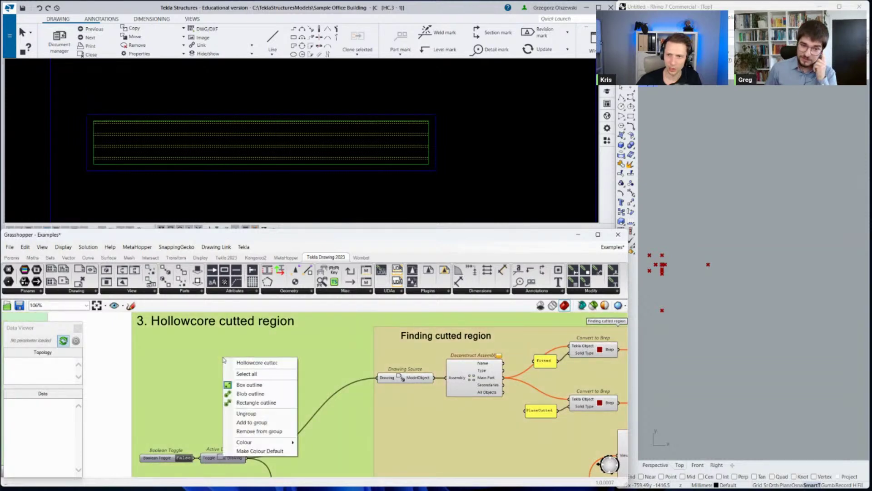
pyautogui.press('Escape')
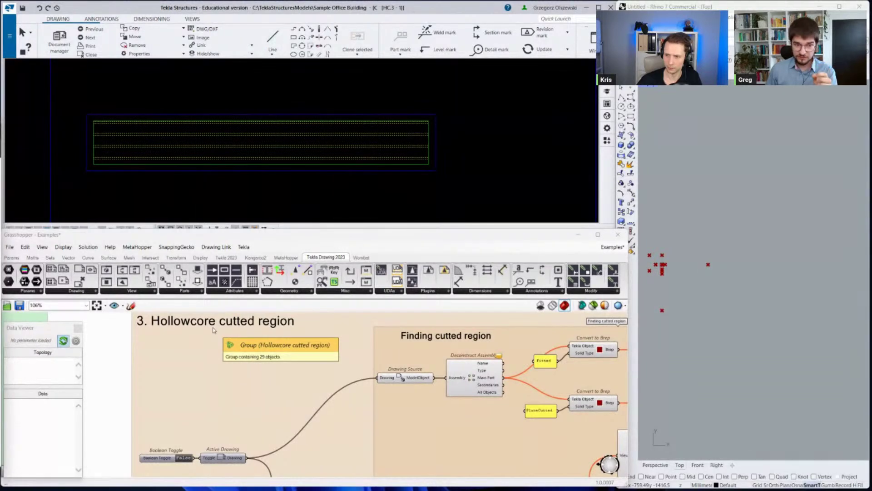
pyautogui.scroll(3, 213, 454)
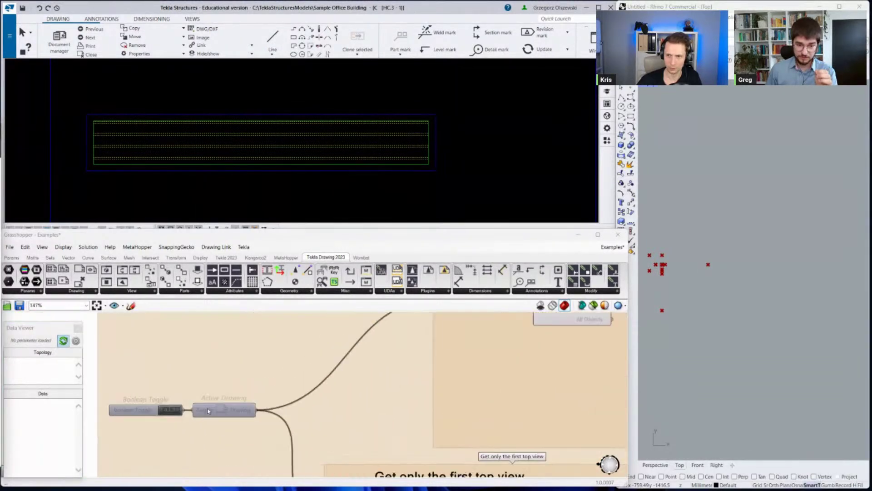
pyautogui.click(174, 414)
pyautogui.click(175, 413)
pyautogui.scroll(-3, 172, 396)
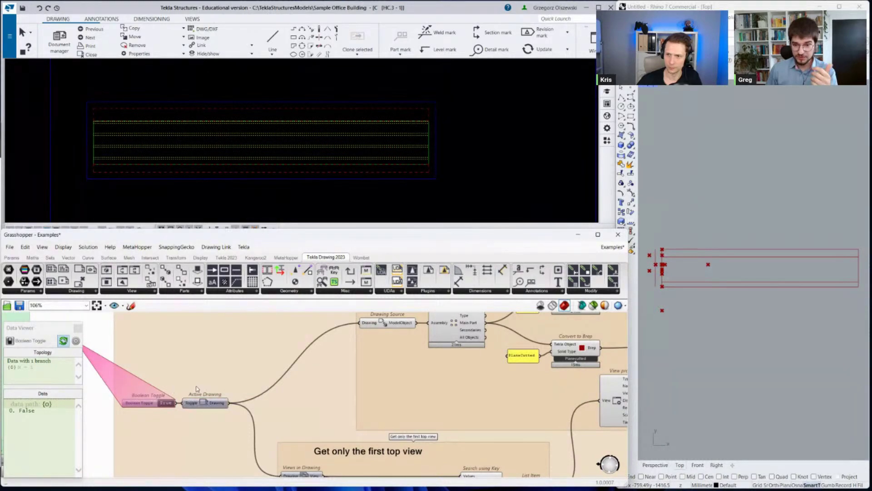
# Examine the Deconstruct Assembly main part output and the Solid Type options of the Fitted Convert to Brep component.
pyautogui.moveTo(409, 359); pyautogui.dragTo(256, 403, button='right')
pyautogui.scroll(2, 316, 381)
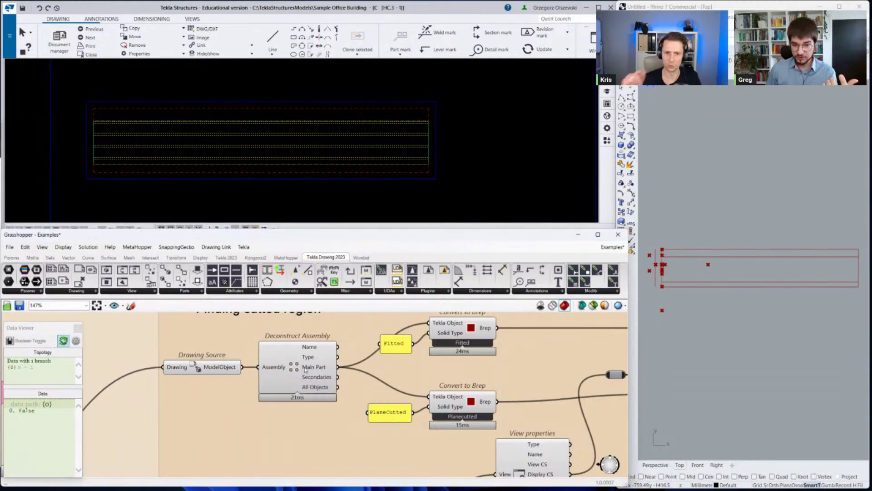
pyautogui.click(305, 367)
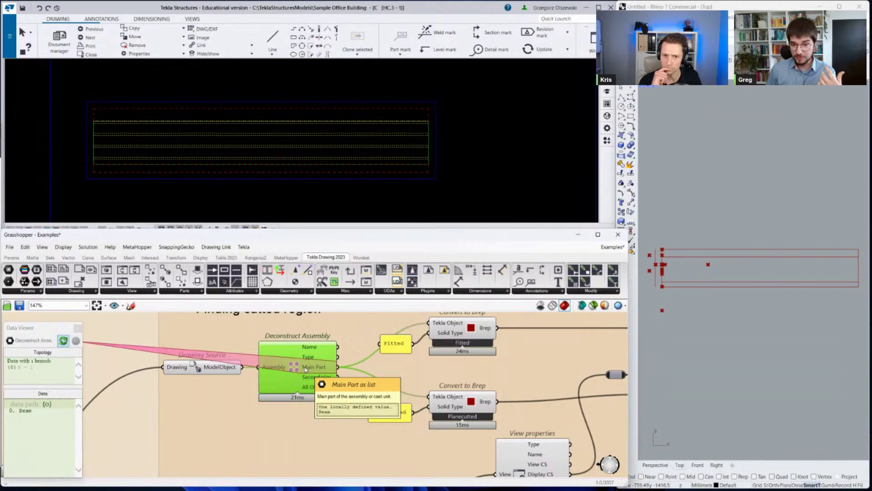
pyautogui.click(480, 330)
pyautogui.moveTo(479, 330); pyautogui.dragTo(367, 347, button='right')
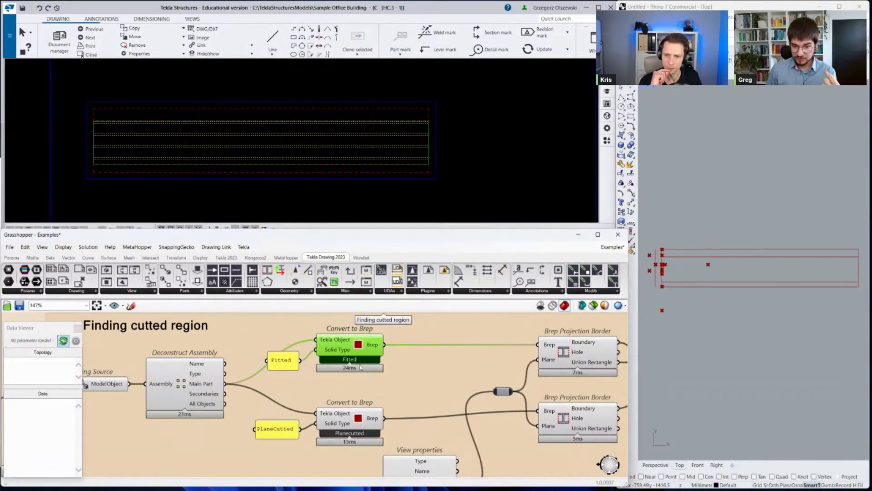
pyautogui.scroll(1, 367, 346)
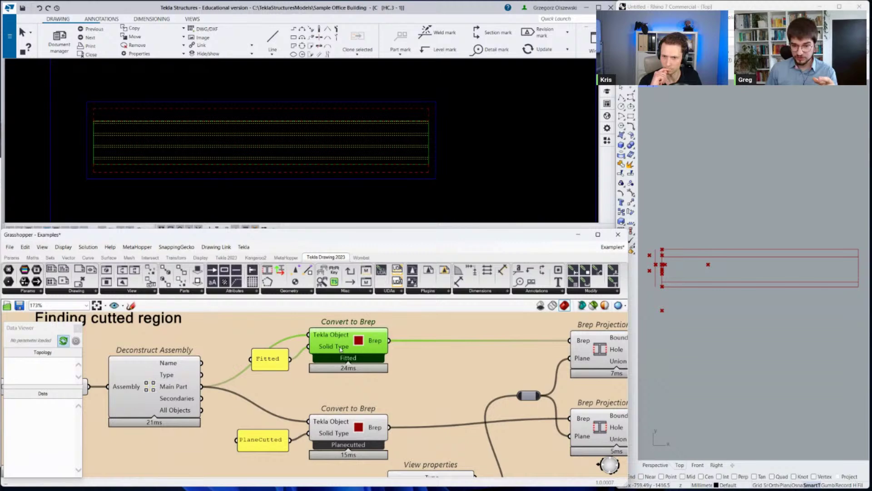
pyautogui.rightClick(340, 349)
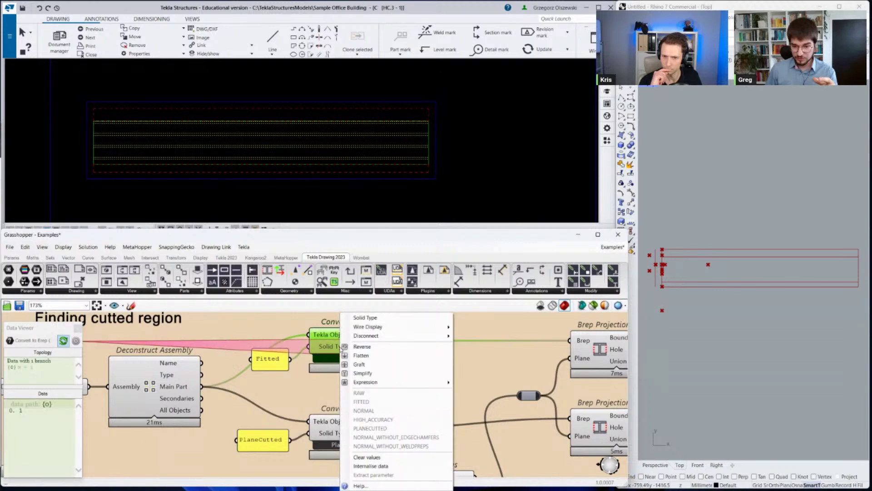
pyautogui.click(369, 402)
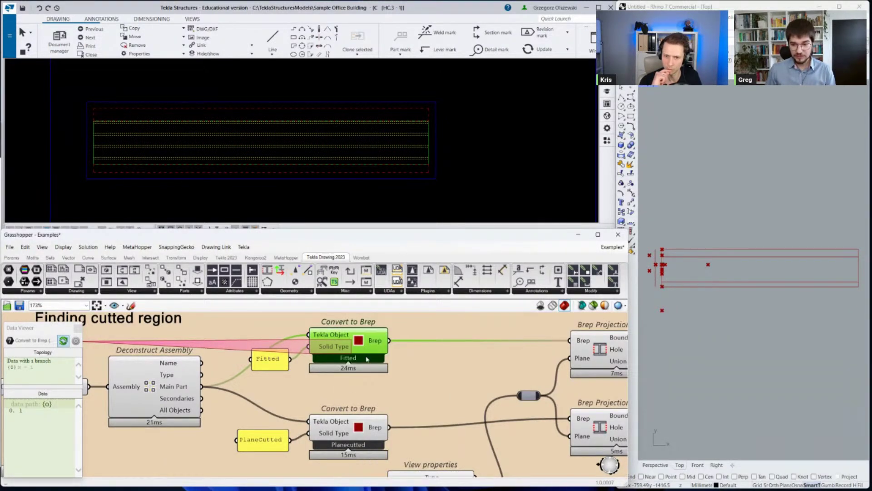
# Highlight both Brep Projection Border outlines in the Rhino Top viewport and inspect the Region Difference component.
pyautogui.moveTo(483, 383); pyautogui.dragTo(321, 372, button='right')
pyautogui.click(419, 360)
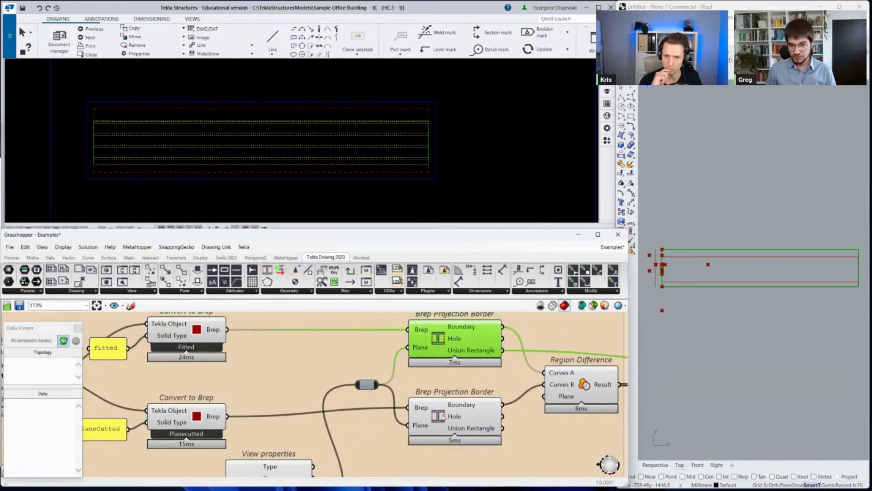
pyautogui.keyDown('shift'); pyautogui.click(450, 418); pyautogui.keyUp('shift')
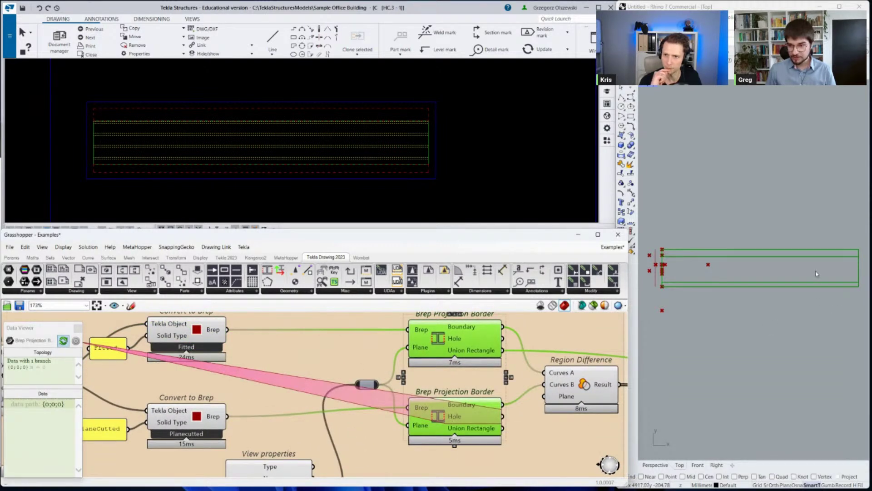
pyautogui.click(552, 390)
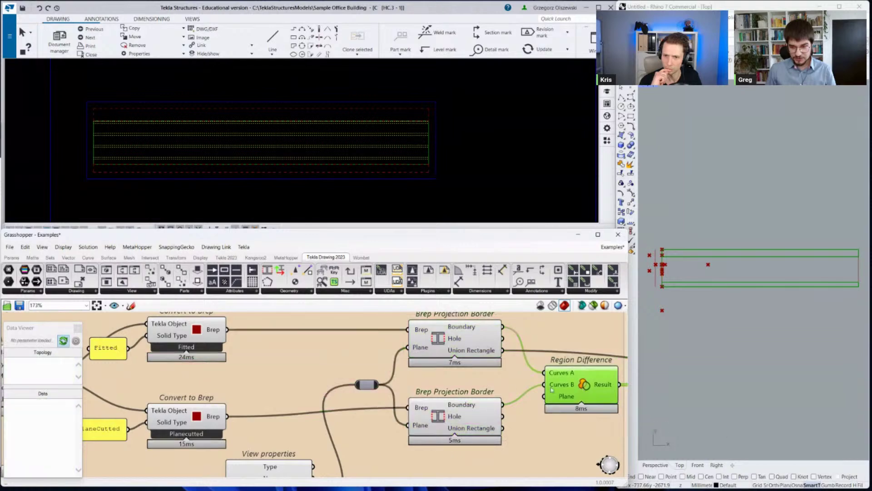
# Examine the Region Difference component and the two Brep Projection Border boundaries feeding its curve inputs.
pyautogui.scroll(2, 552, 390)
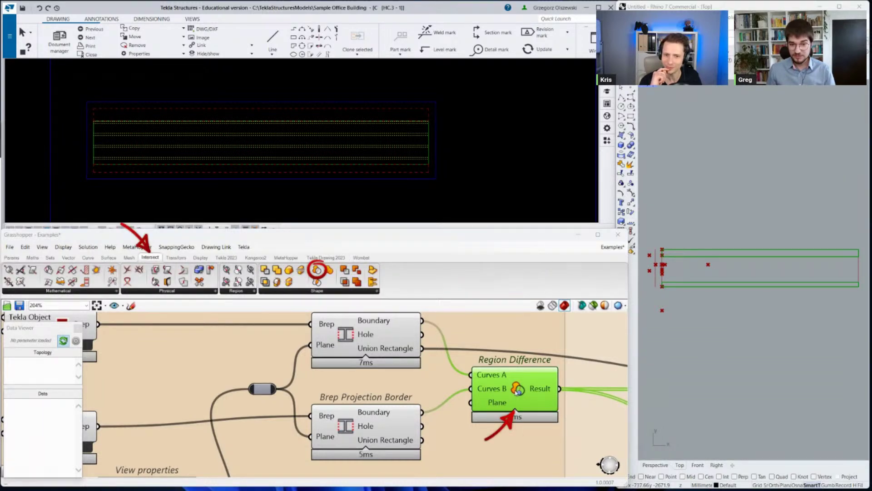
pyautogui.click(335, 261)
pyautogui.scroll(-2, 250, 357)
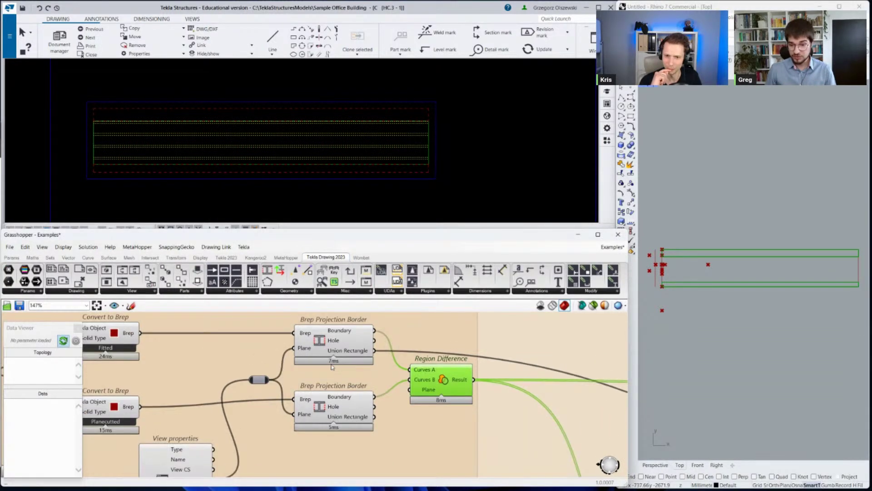
pyautogui.scroll(-6, 331, 366)
pyautogui.scroll(10, 418, 416)
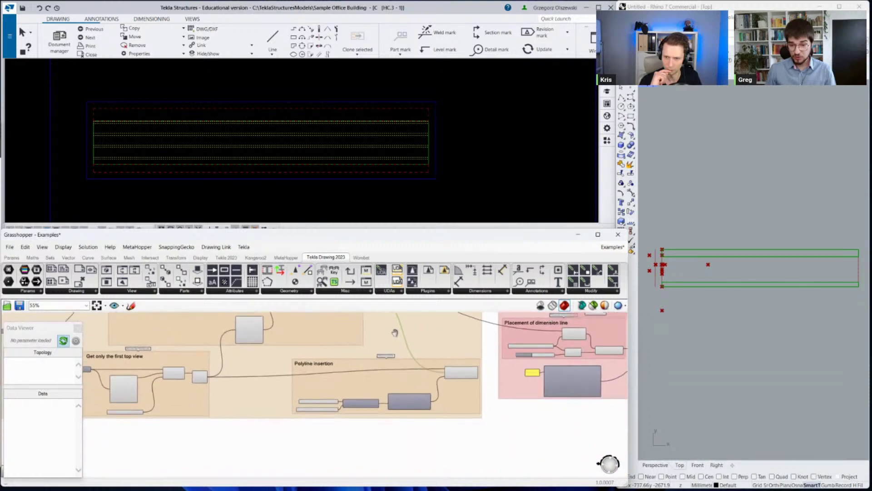
# Select the Polyline component to highlight its drawing outlines and inspect the data on its Curve input.
pyautogui.click(451, 359)
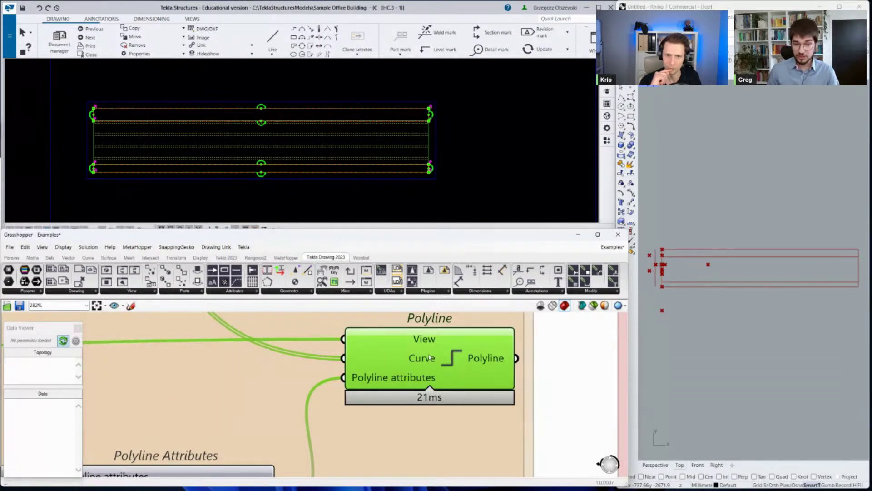
pyautogui.moveTo(424, 359)
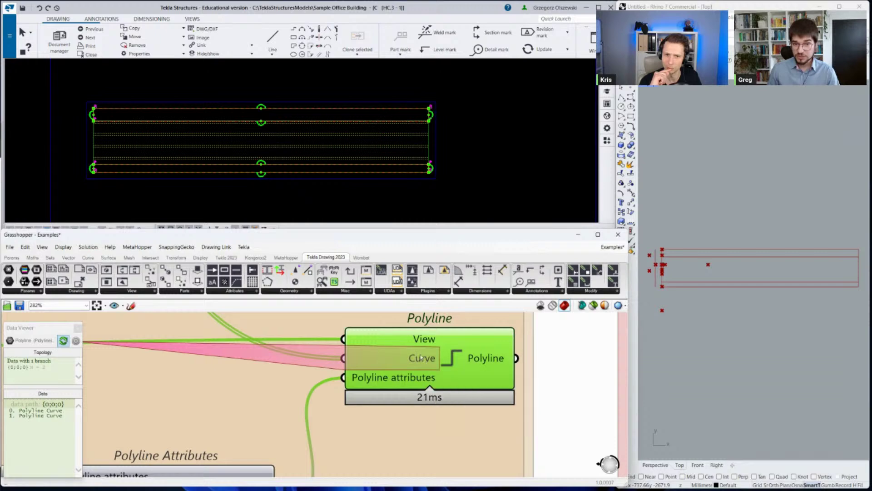
pyautogui.click(551, 351)
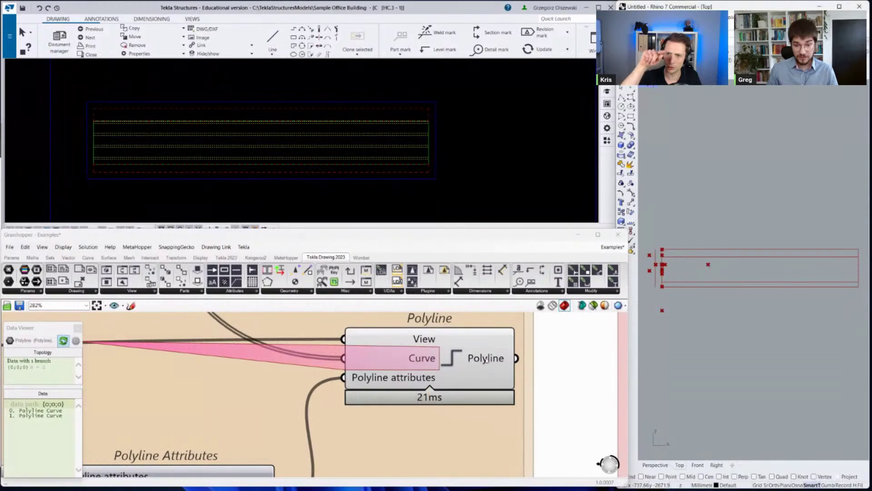
pyautogui.scroll(-1, 549, 372)
pyautogui.scroll(-1, 548, 372)
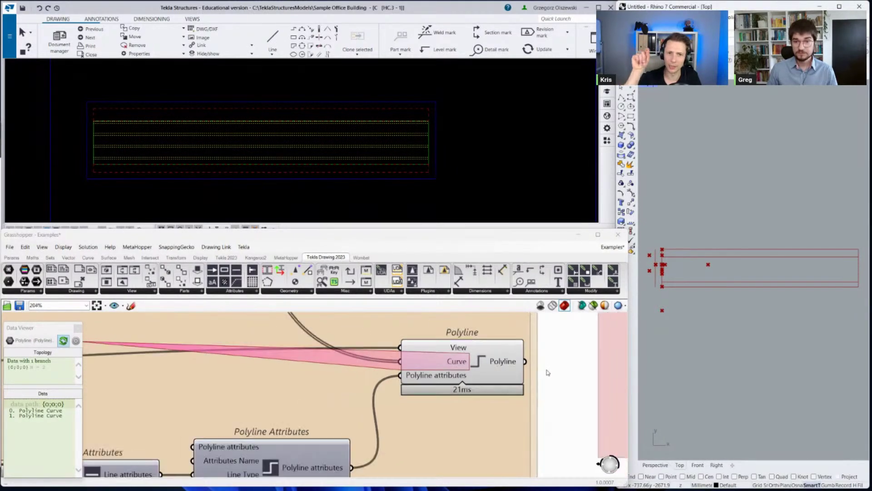
pyautogui.scroll(-10, 547, 373)
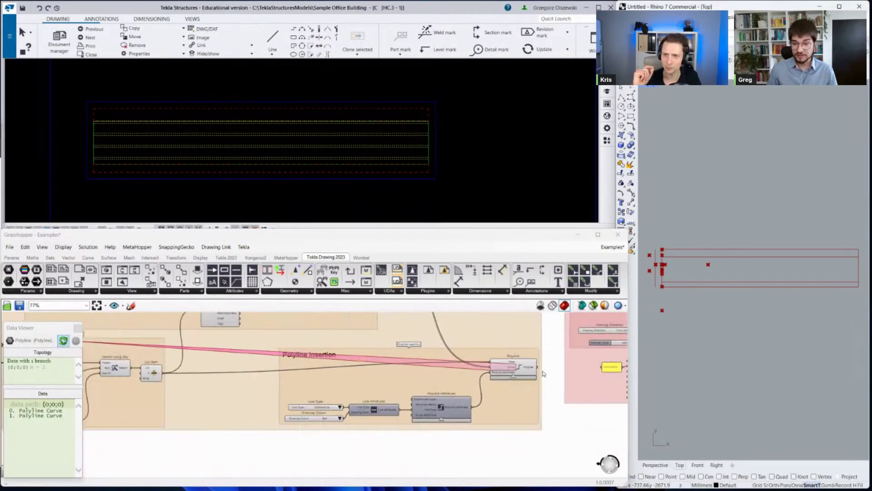
# Review the "Finding cutted region" group and highlight the Planecutted Brep Projection Border outline in the Rhino Top viewport.
pyautogui.scroll(10, 423, 324)
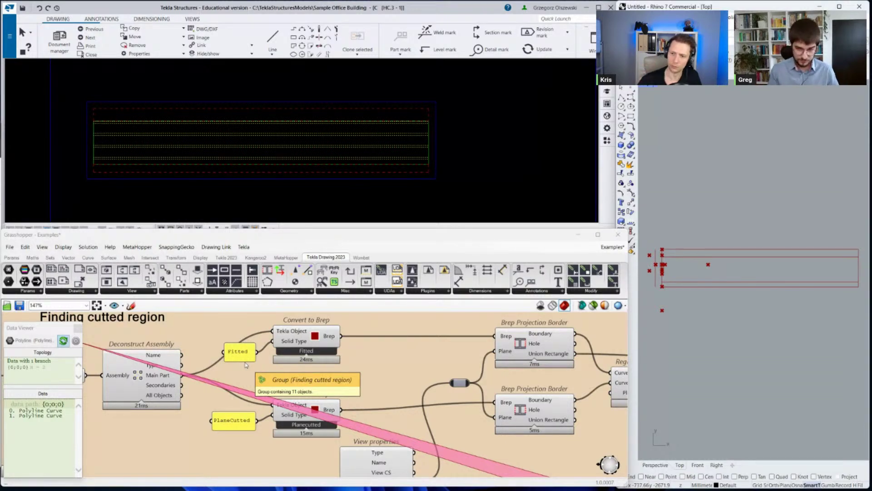
pyautogui.scroll(-2, 198, 355)
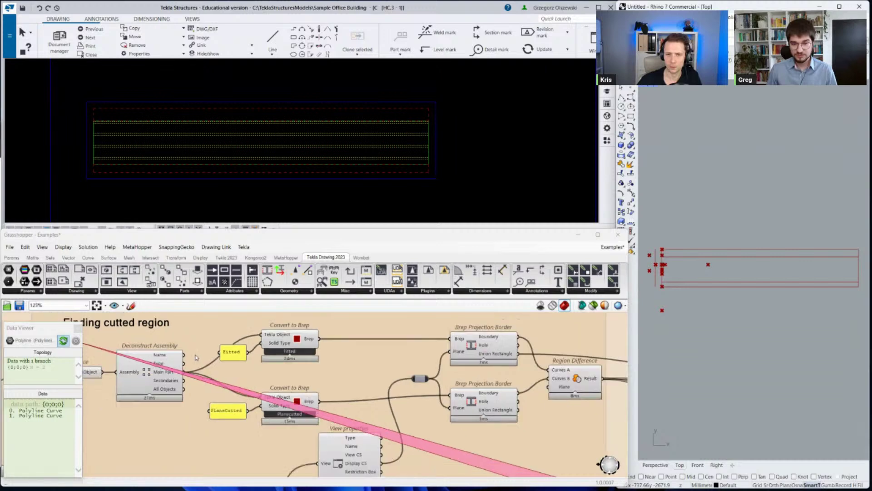
pyautogui.click(432, 395)
pyautogui.middleClick(471, 398)
pyautogui.scroll(-4, 346, 418)
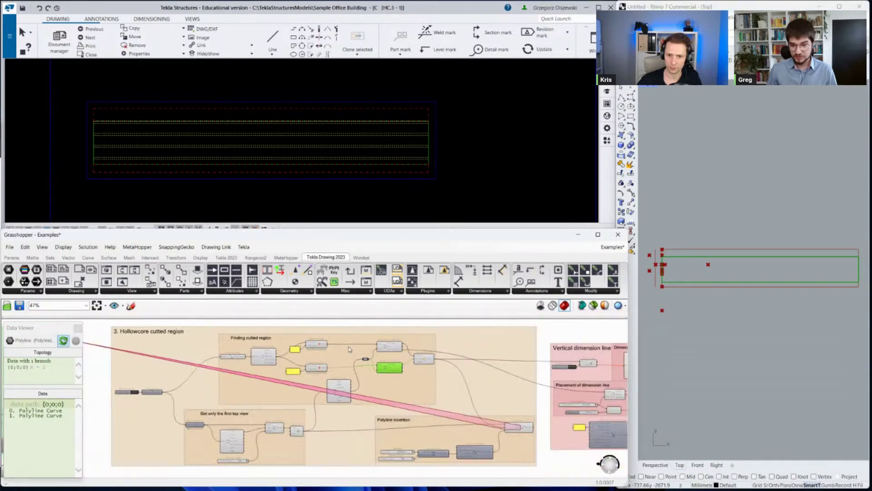
# Examine the "Get only the first top view" group and the line type and colour settings in the "Polyline insertion" group.
pyautogui.scroll(4, 264, 422)
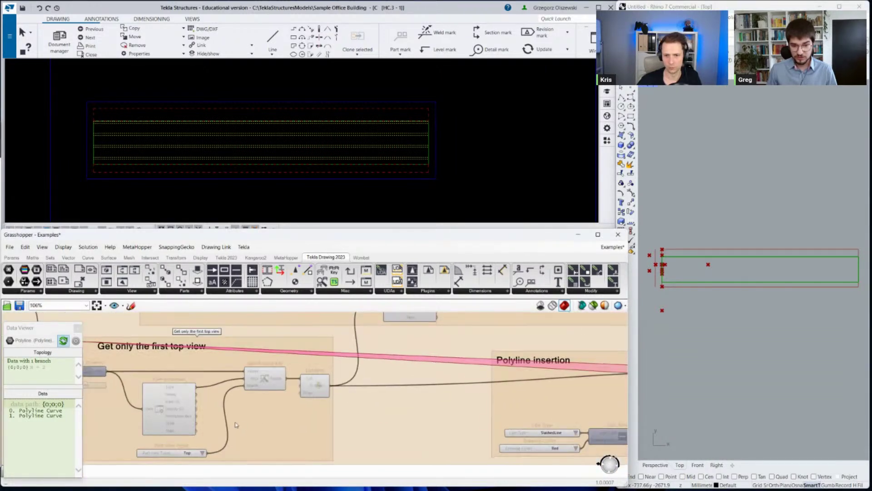
pyautogui.click(267, 425)
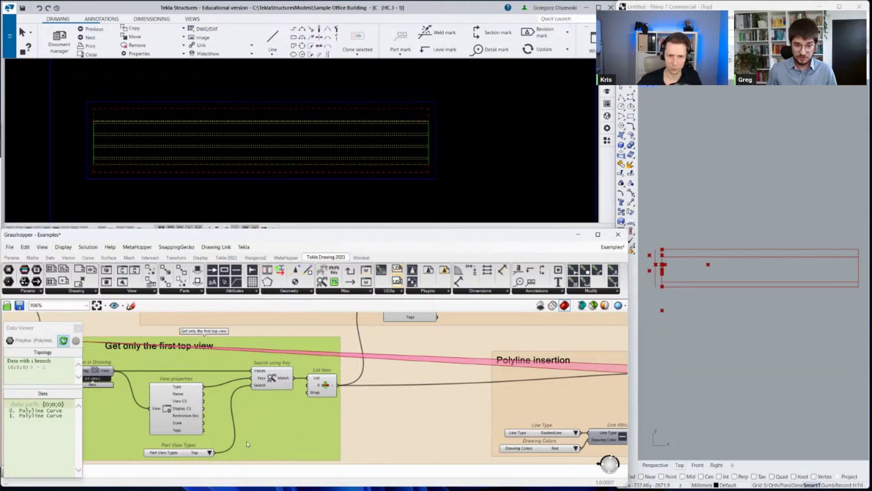
pyautogui.scroll(-2, 235, 451)
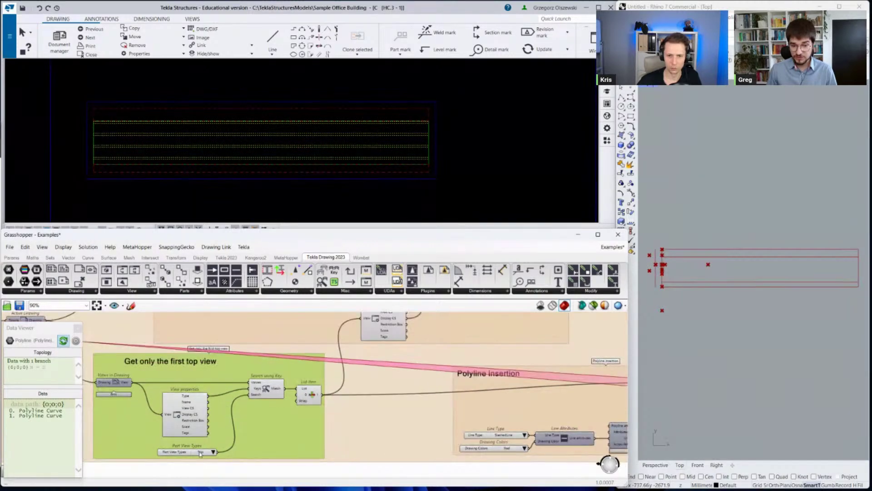
pyautogui.scroll(3, 465, 410)
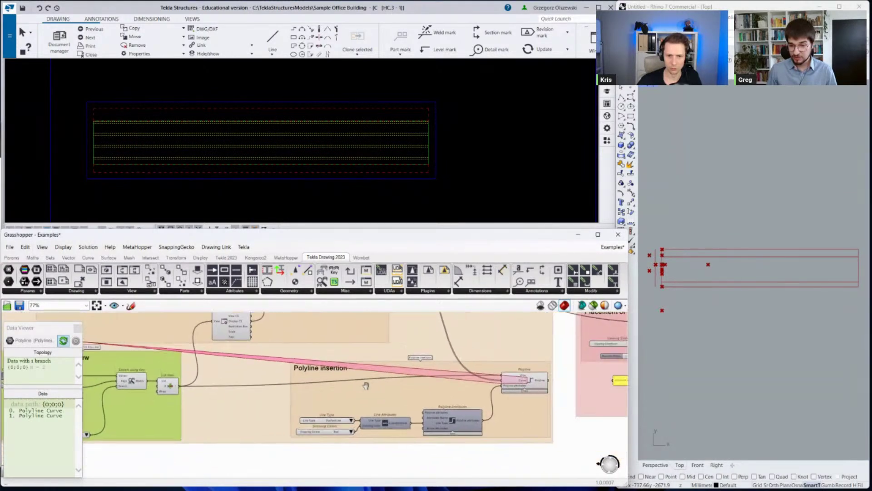
pyautogui.click(465, 410)
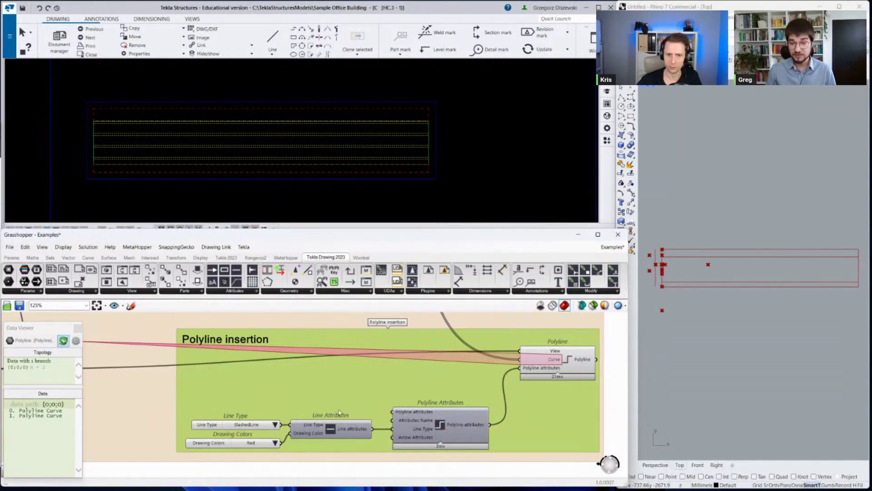
pyautogui.scroll(-3, 333, 412)
pyautogui.middleClick(508, 369)
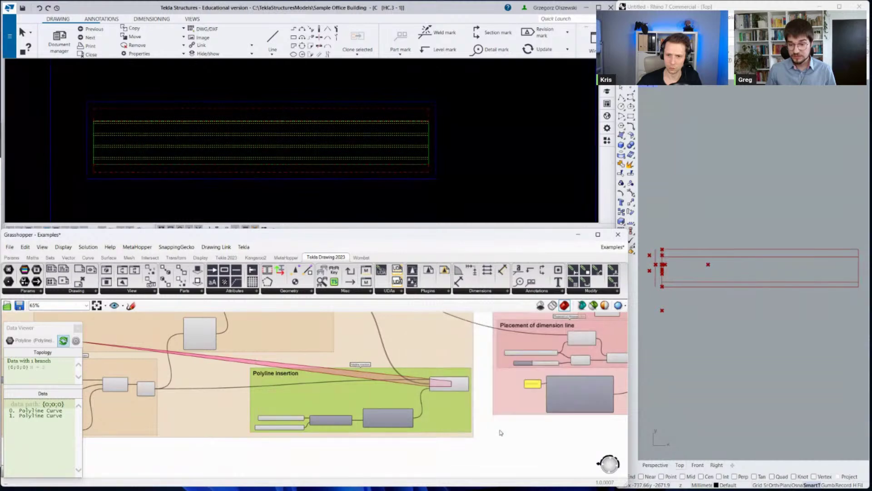
# Set the Insert dimension toggle of the "Vertical dimension line" group to True to insert the dimension line in the drawing.
pyautogui.scroll(5, 409, 372)
pyautogui.scroll(2, 389, 361)
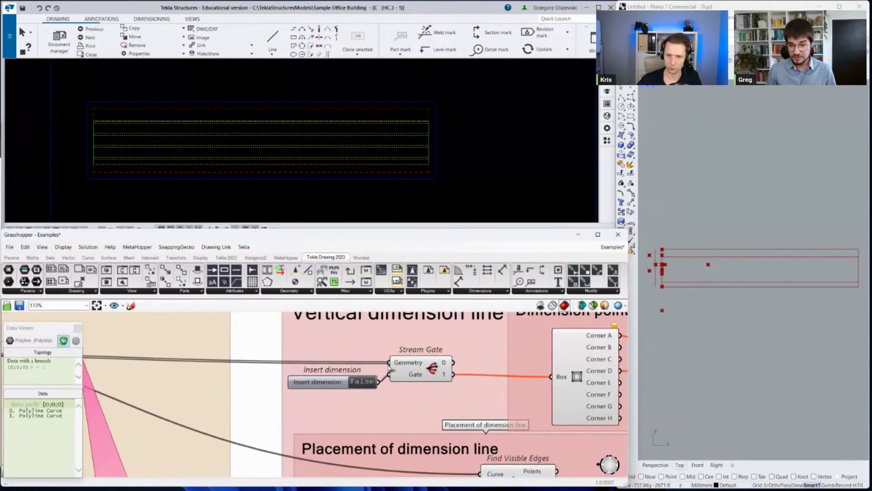
pyautogui.scroll(-1, 375, 395)
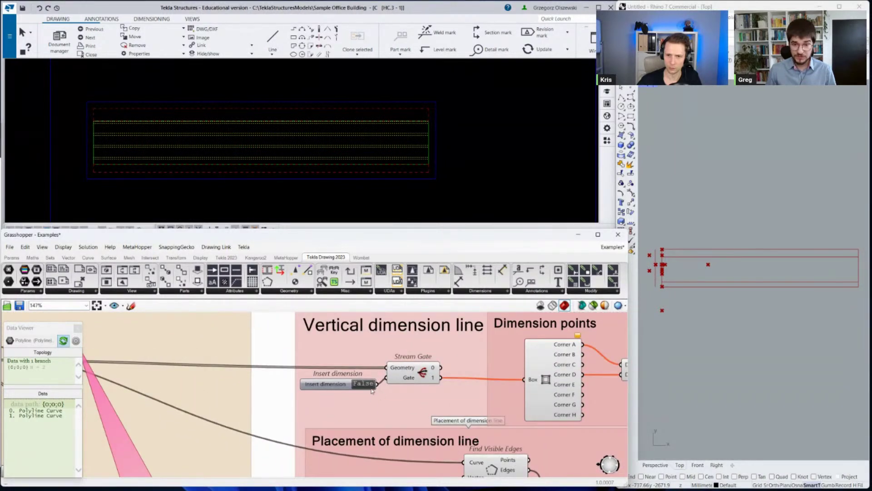
pyautogui.doubleClick(371, 387)
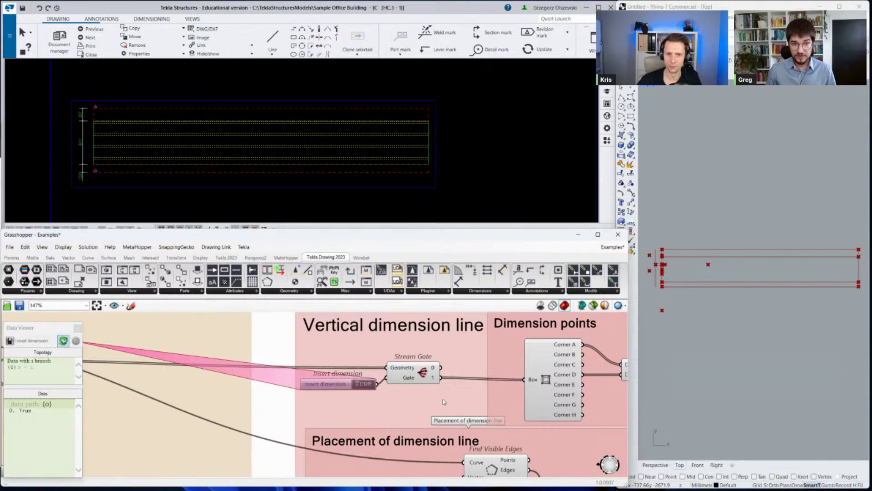
pyautogui.moveTo(443, 399); pyautogui.dragTo(350, 390, button='right')
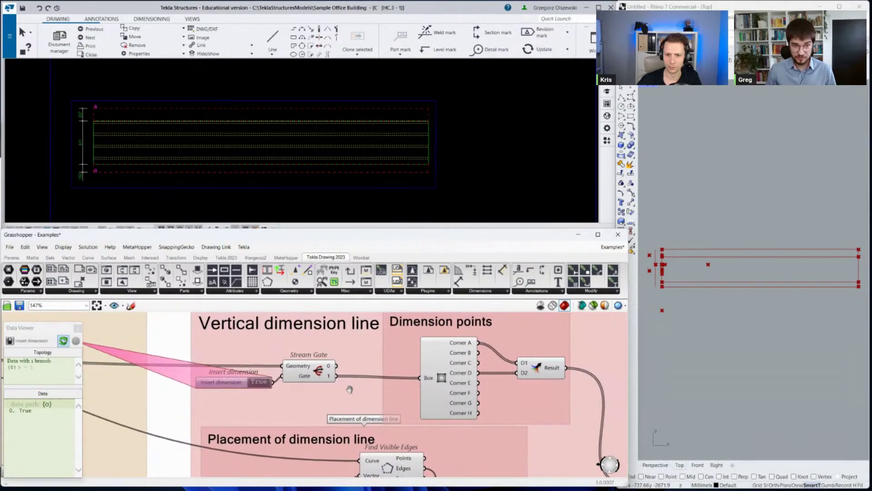
pyautogui.scroll(2, 49, 145)
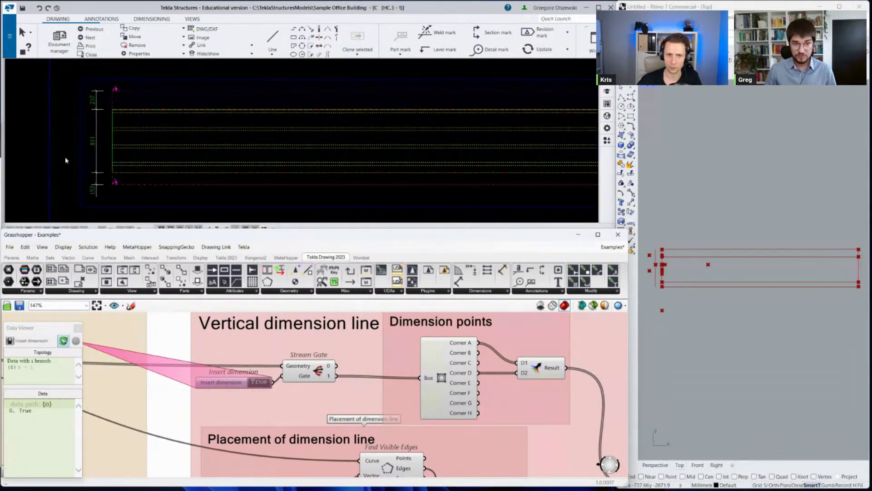
# Inspect the Box input of the Box Corners component and its corner outputs in the "Dimension points" group.
pyautogui.click(433, 381)
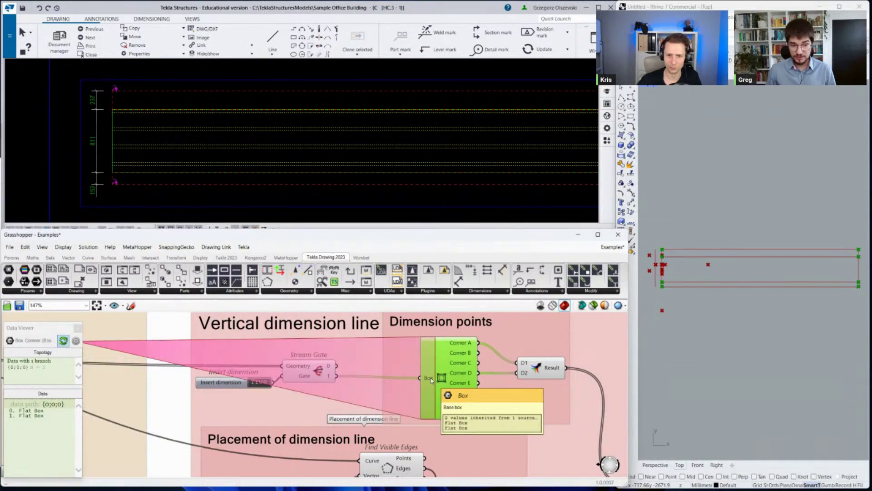
pyautogui.scroll(-3, 477, 369)
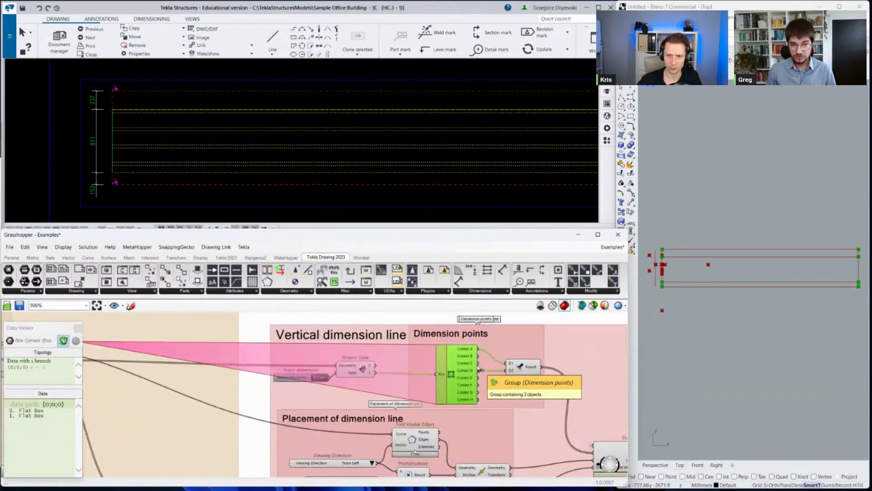
pyautogui.scroll(3, 478, 369)
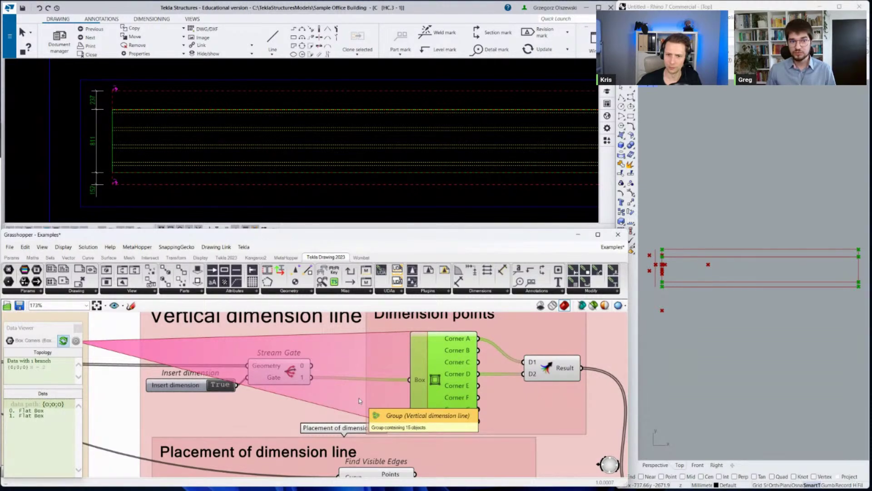
# Select the inserted vertical dimension line in the Tekla drawing and examine its dimension points along the hollowcore edge.
pyautogui.click(115, 91)
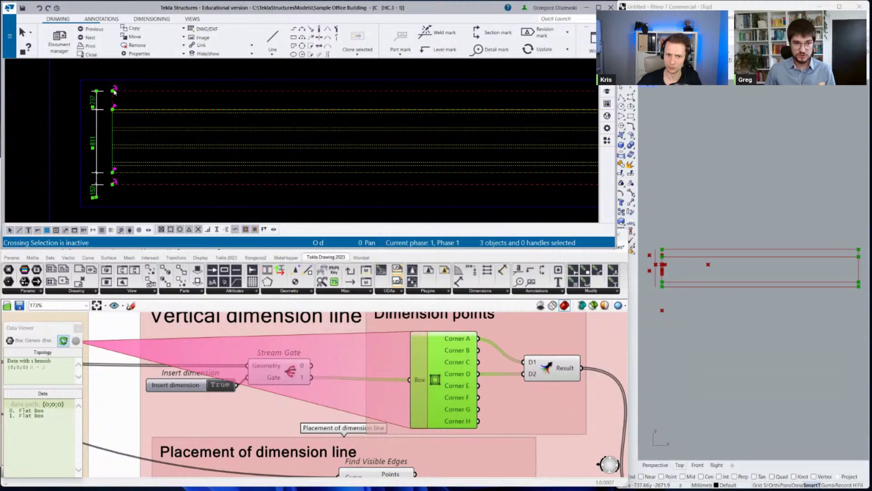
pyautogui.scroll(1, 113, 113)
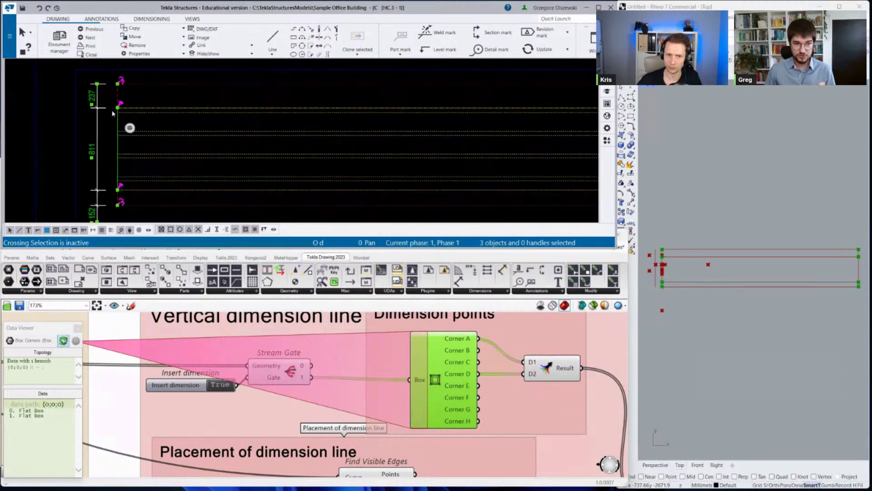
pyautogui.click(129, 88)
pyautogui.click(141, 211)
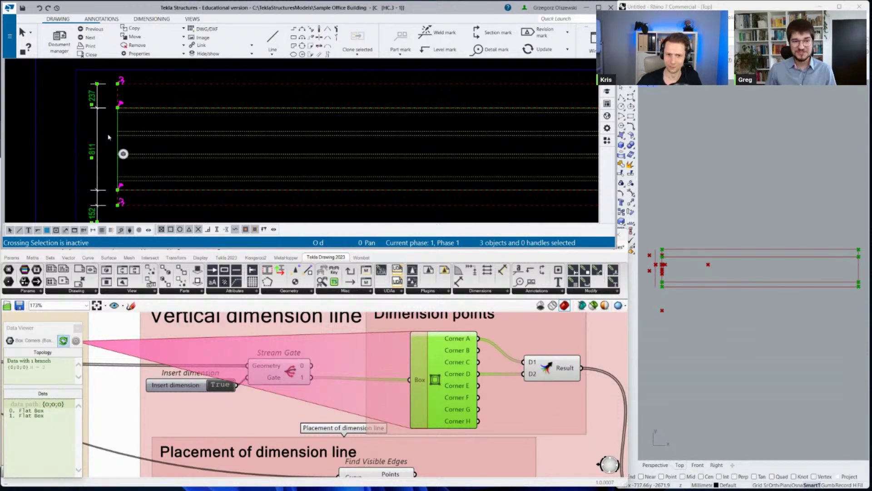
pyautogui.scroll(-1, 109, 137)
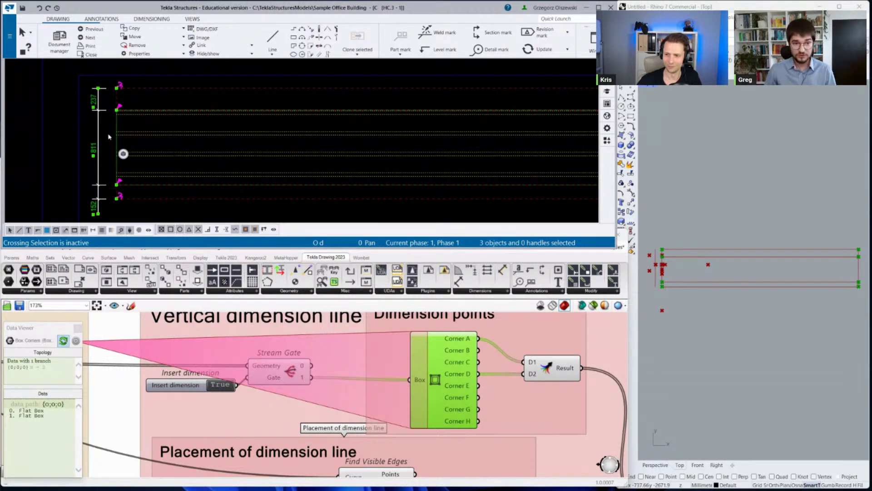
pyautogui.scroll(-1, 109, 137)
pyautogui.click(121, 336)
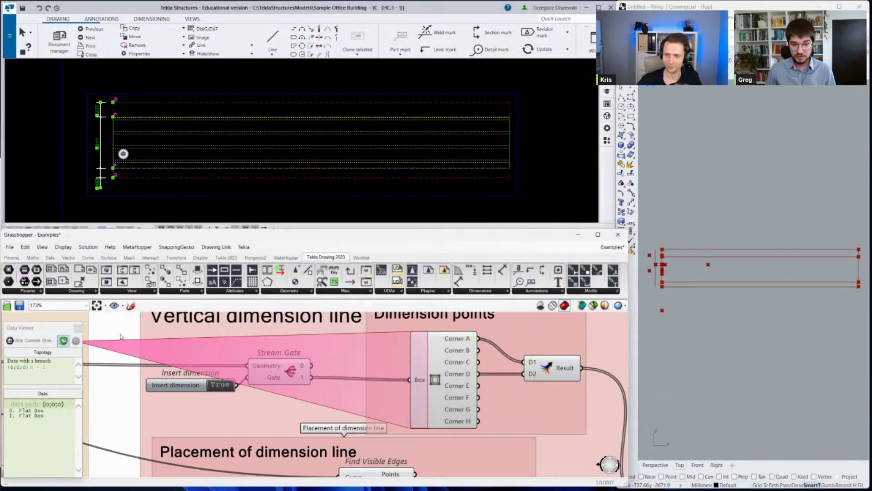
# Switch the dimension line placement's Viewing Direction between From Right and From Left, finishing on From Right.
pyautogui.scroll(-2, 121, 336)
pyautogui.scroll(1, 184, 438)
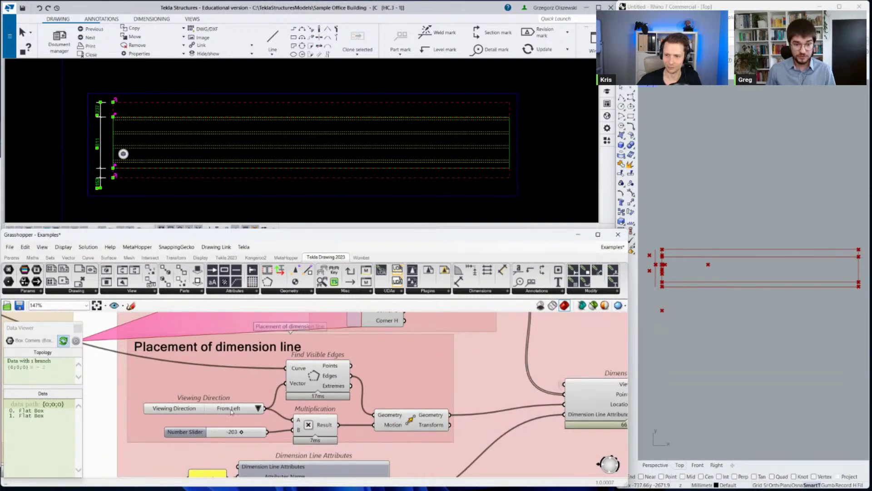
pyautogui.click(259, 408)
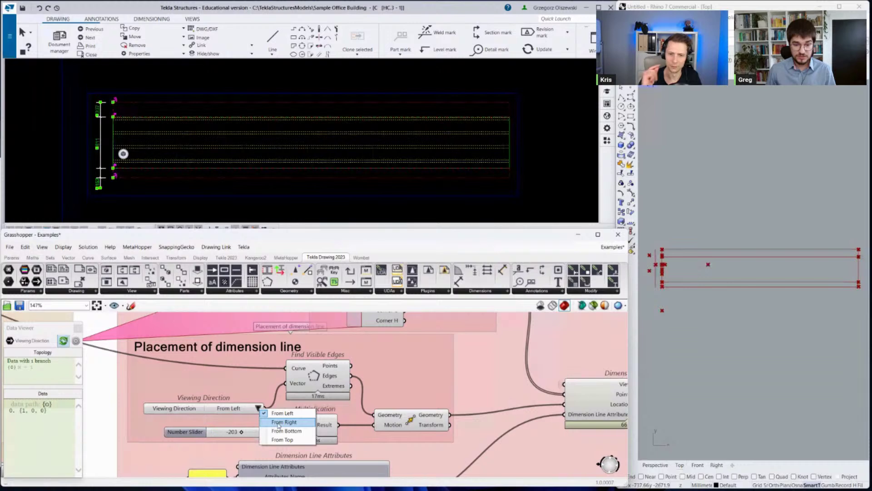
pyautogui.click(280, 422)
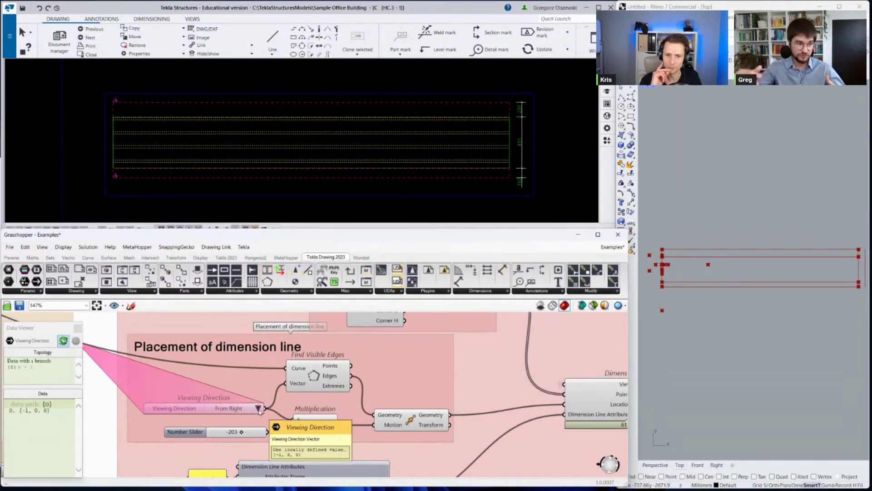
pyautogui.click(258, 408)
pyautogui.click(268, 419)
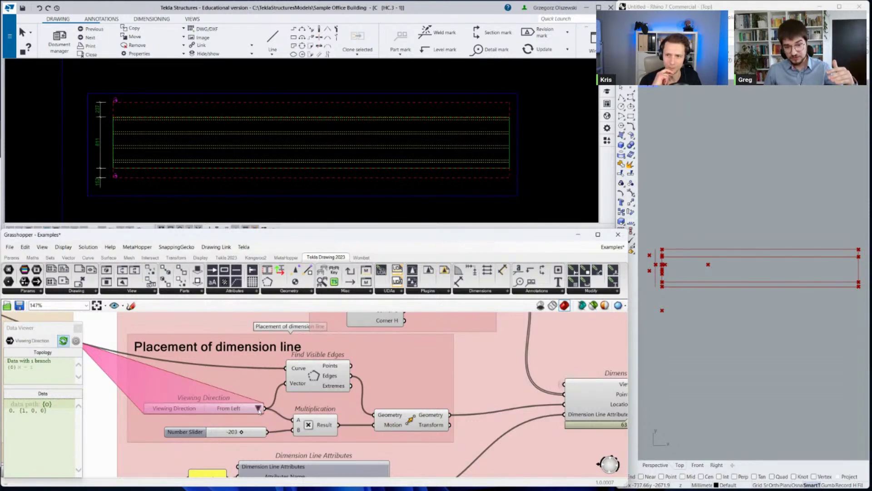
pyautogui.click(258, 408)
pyautogui.click(273, 422)
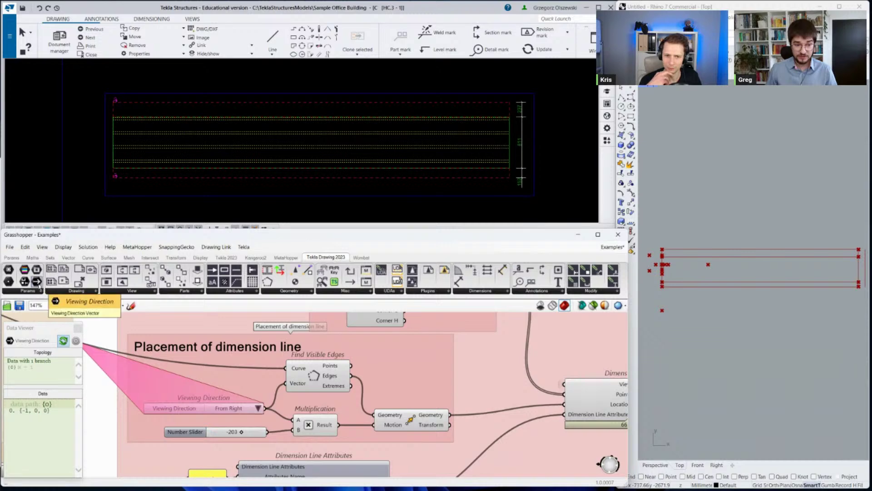
# Show the four options of a spare Viewing Direction list on an empty part of the canvas, and delete it.
pyautogui.rightClick(186, 411)
pyautogui.click(208, 448)
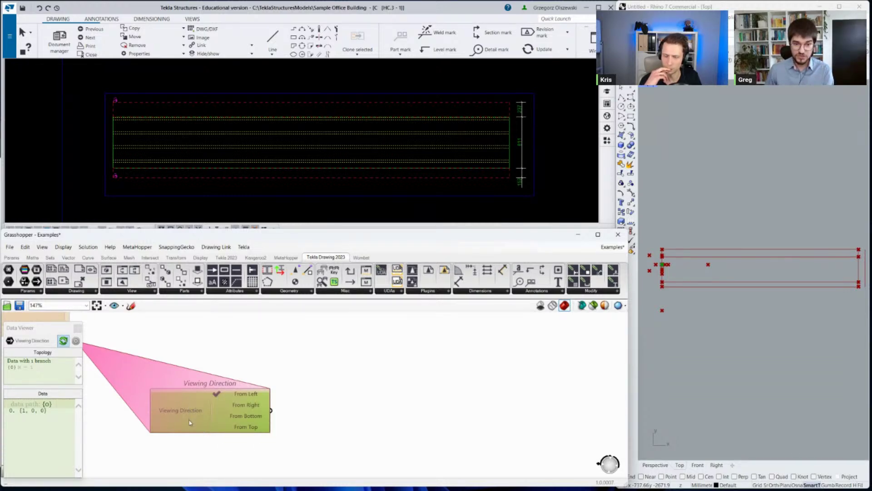
pyautogui.press('Delete')
pyautogui.scroll(-4, 212, 436)
pyautogui.scroll(4, 213, 440)
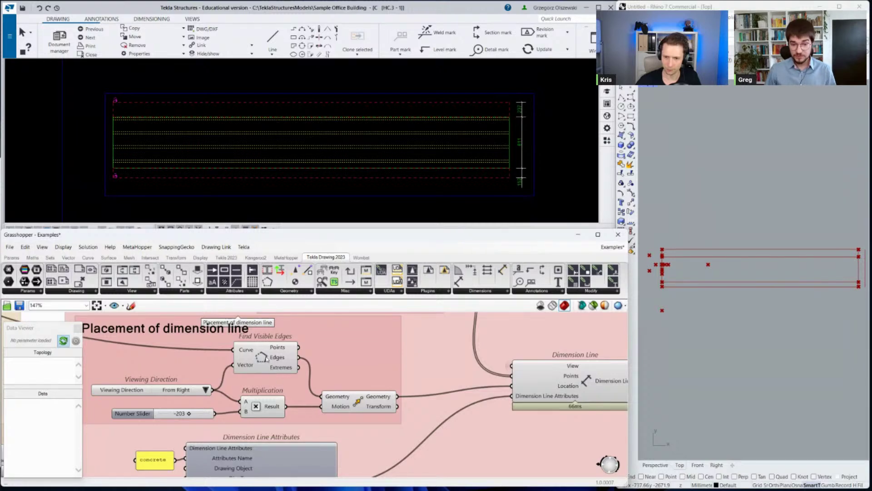
# Select the Find Visible Edges component in the "Placement of dimension line" group and inspect its Curve input.
pyautogui.click(267, 359)
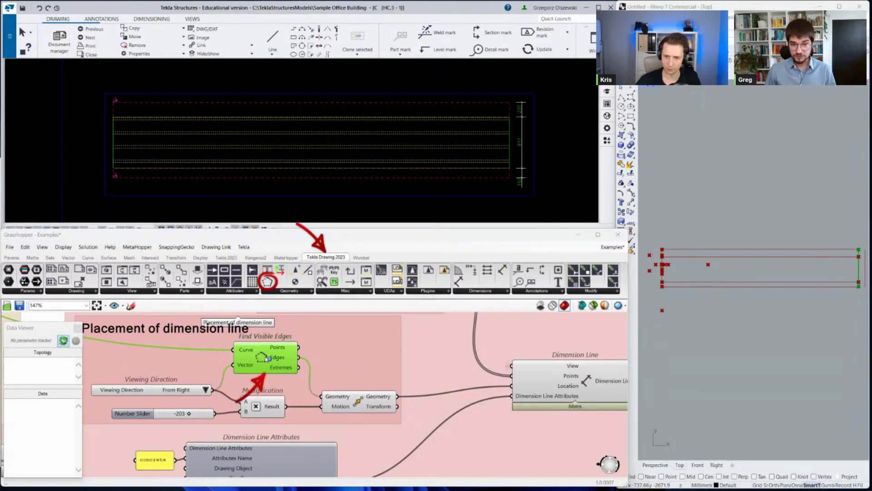
pyautogui.scroll(3, 267, 358)
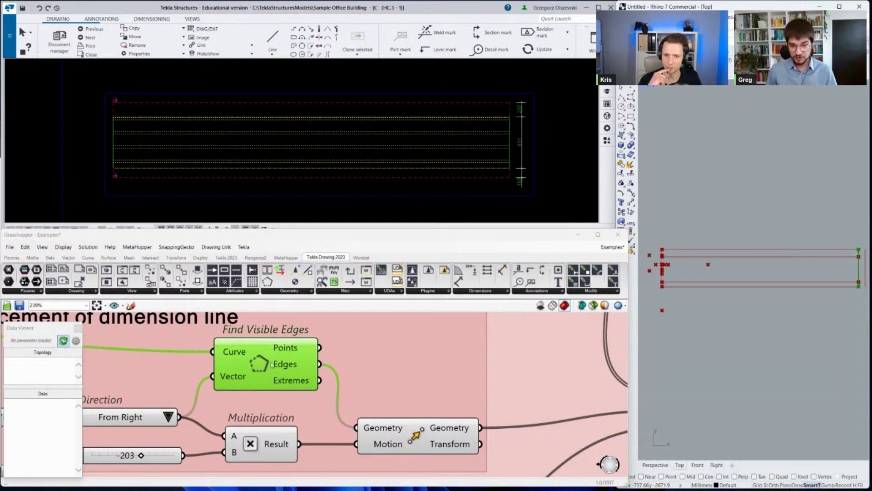
pyautogui.click(250, 353)
pyautogui.scroll(-2, 358, 370)
pyautogui.scroll(-4, 358, 371)
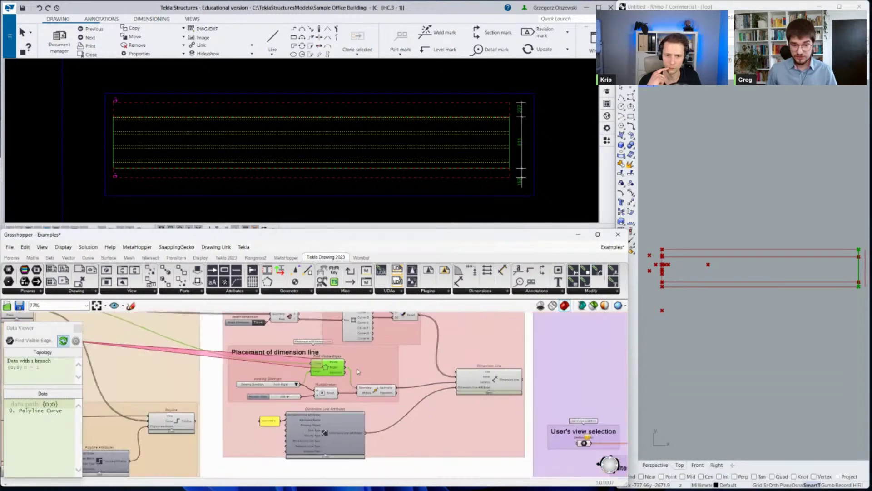
# Trace the curve back to the Union Rectangle output of the upper Brep Projection Border component and preview its geometry.
pyautogui.moveTo(358, 371); pyautogui.dragTo(543, 427, button='right')
pyautogui.scroll(6, 175, 351)
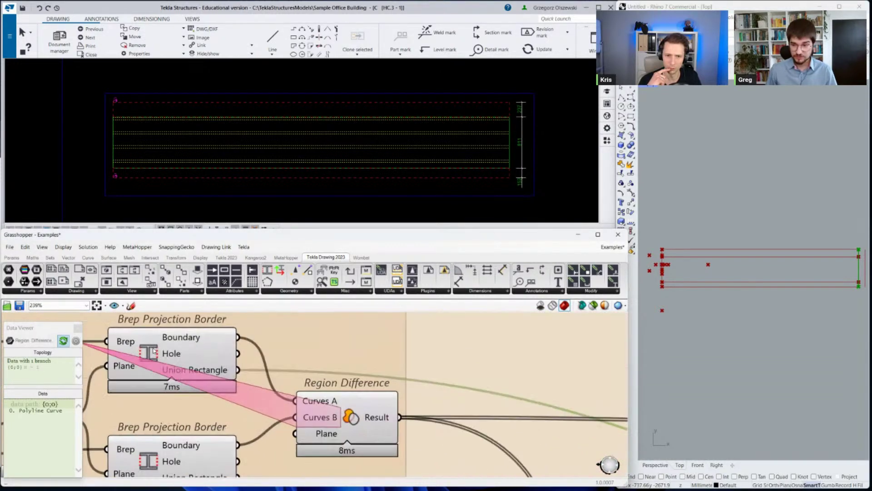
pyautogui.click(154, 352)
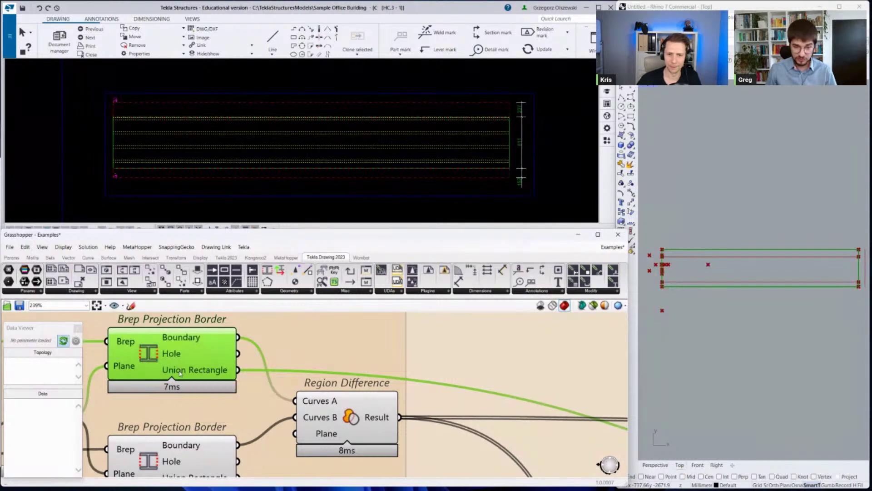
pyautogui.scroll(-5, 267, 386)
pyautogui.scroll(5, 427, 409)
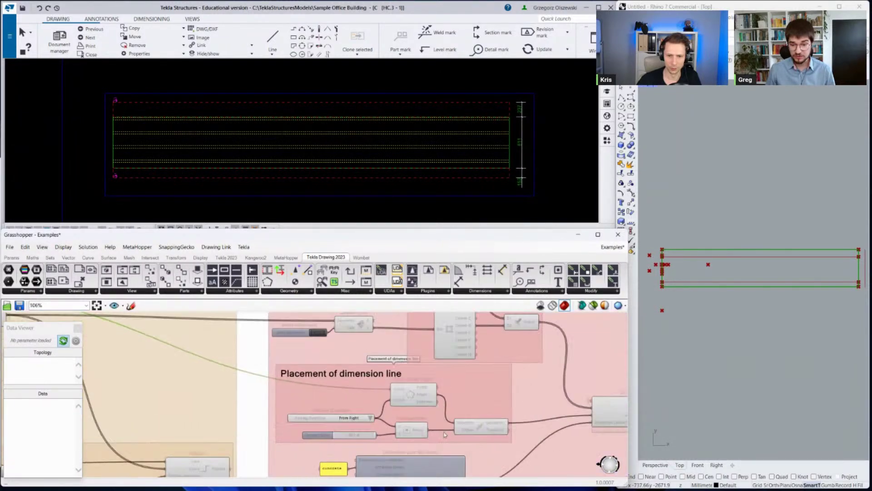
# Inspect the Edges output of Find Visible Edges and examine the corresponding edge in the Rhino viewport.
pyautogui.click(382, 373)
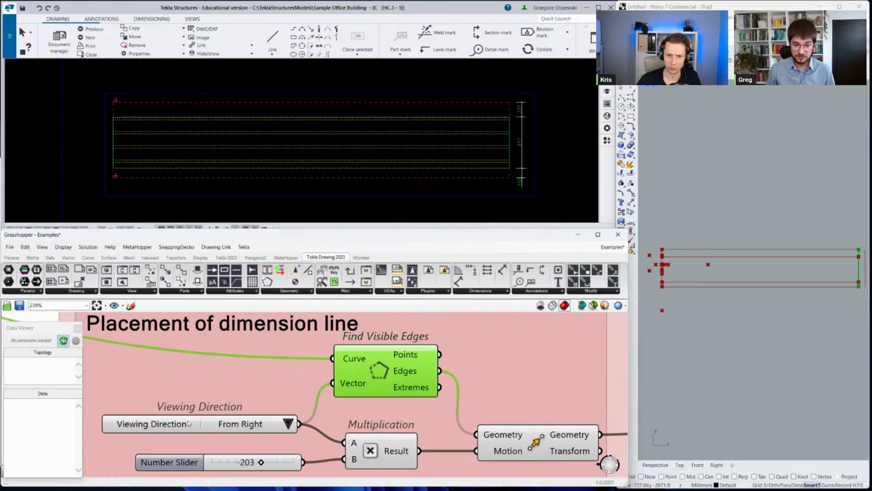
pyautogui.moveTo(189, 424); pyautogui.dragTo(187, 416)
pyautogui.click(408, 375)
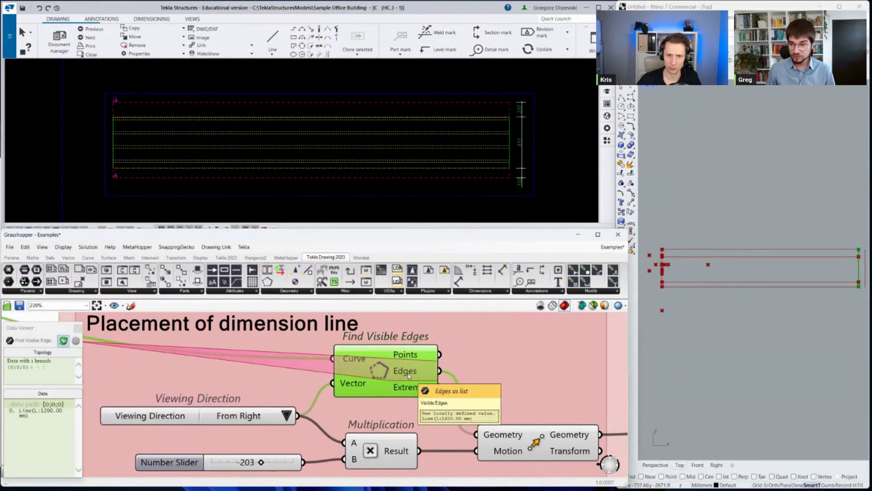
pyautogui.scroll(1, 786, 264)
pyautogui.scroll(2, 789, 262)
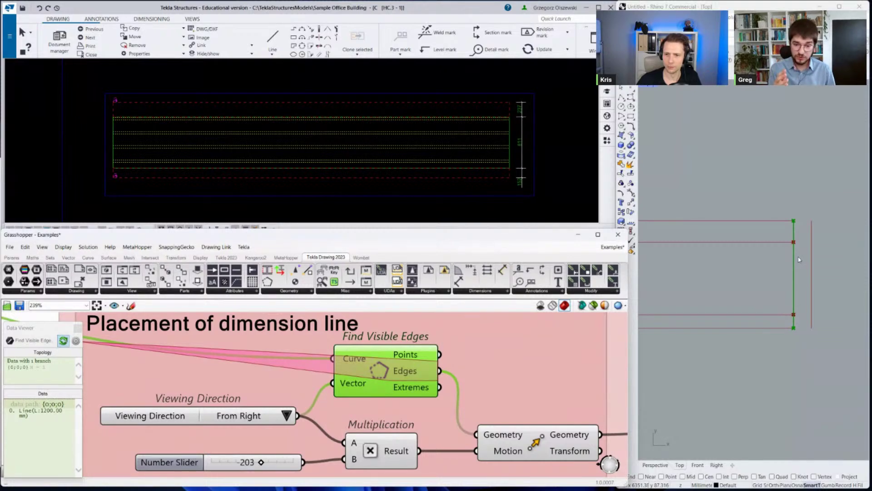
pyautogui.scroll(-1, 368, 392)
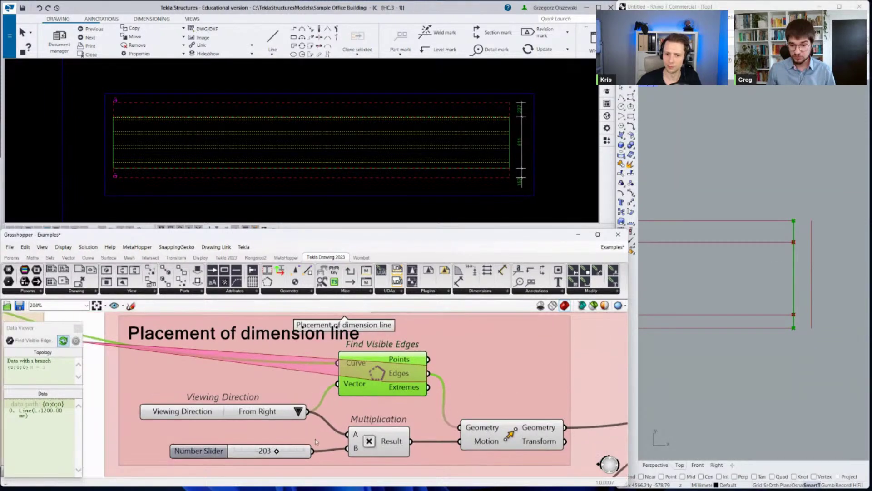
# Set the dimension line's offset Number Slider to -302 and compare the moved line with the visible edge.
pyautogui.click(281, 418)
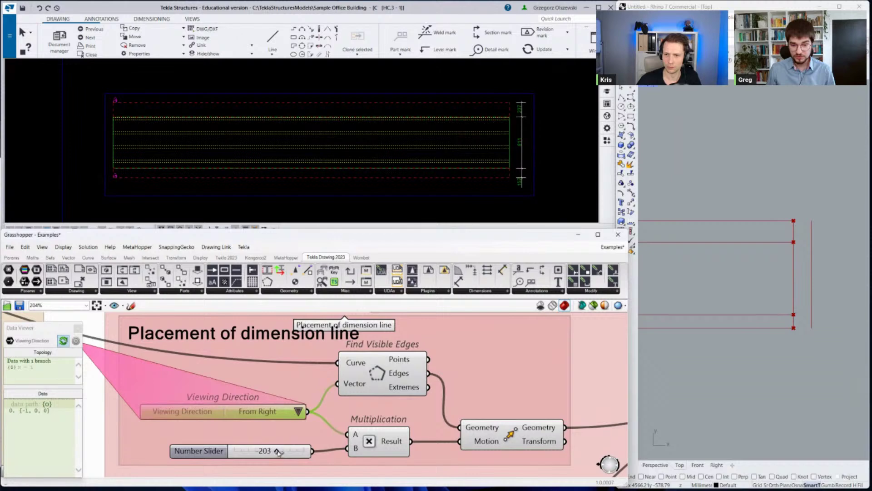
pyautogui.moveTo(280, 451); pyautogui.dragTo(261, 453)
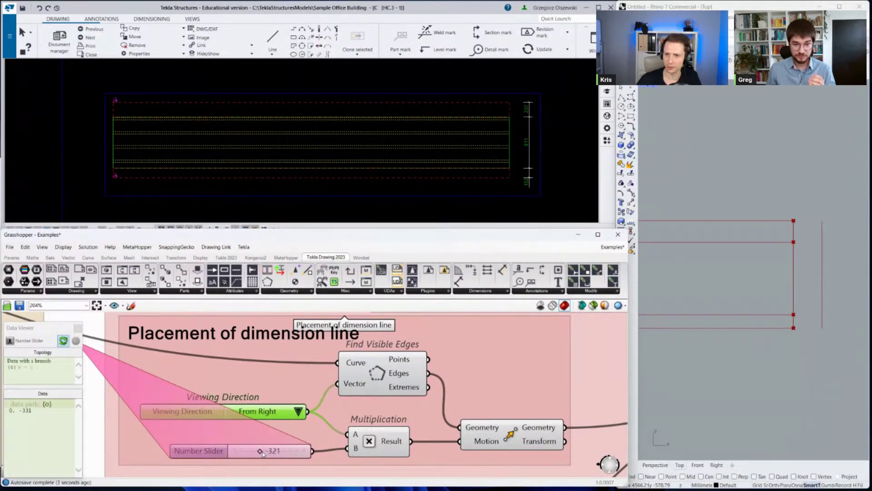
pyautogui.moveTo(263, 452); pyautogui.dragTo(264, 453)
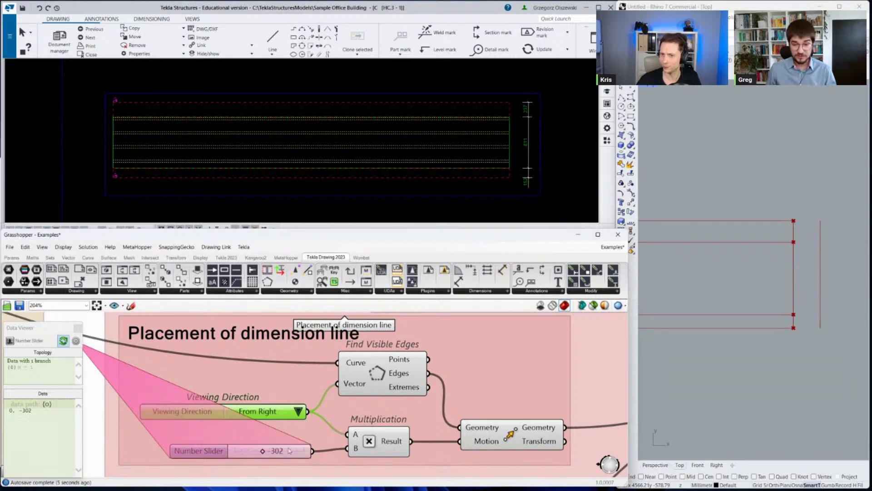
pyautogui.click(507, 436)
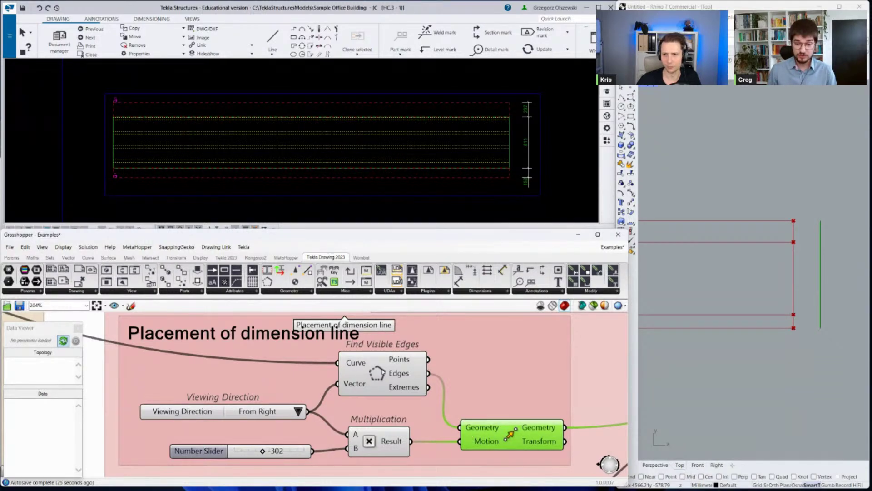
pyautogui.click(390, 377)
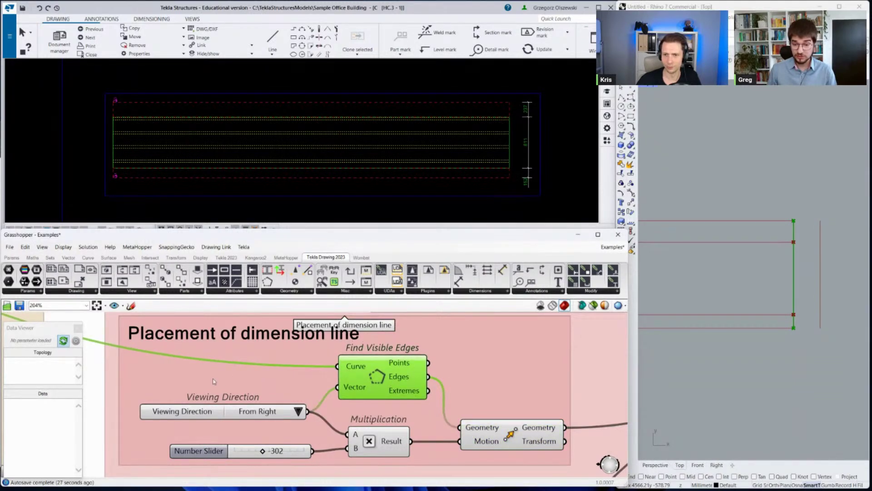
# Examine the Dimension Line component, checking its Dimension Line output and the values of its Points input.
pyautogui.scroll(-3, 214, 381)
pyautogui.scroll(-3, 284, 381)
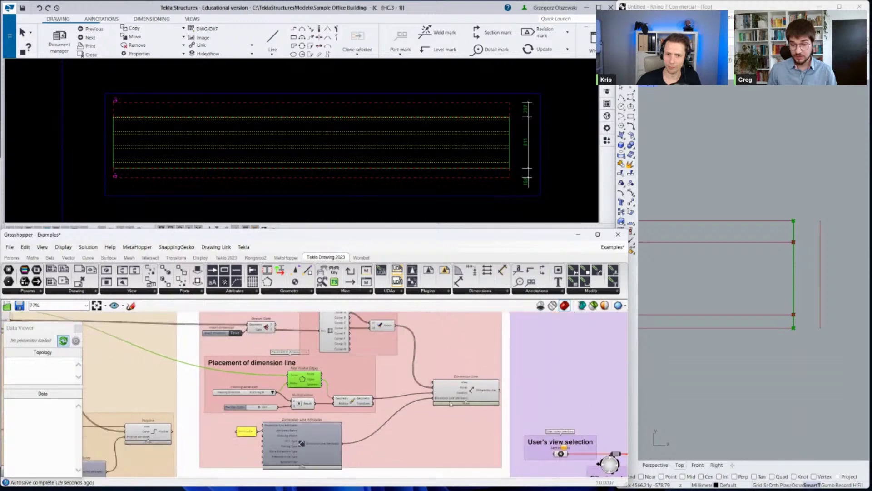
pyautogui.scroll(5, 488, 410)
pyautogui.click(453, 380)
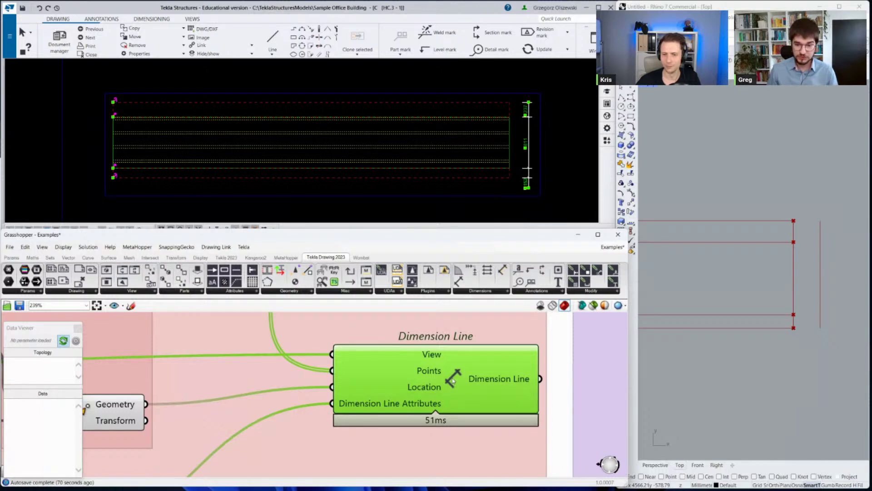
pyautogui.click(479, 379)
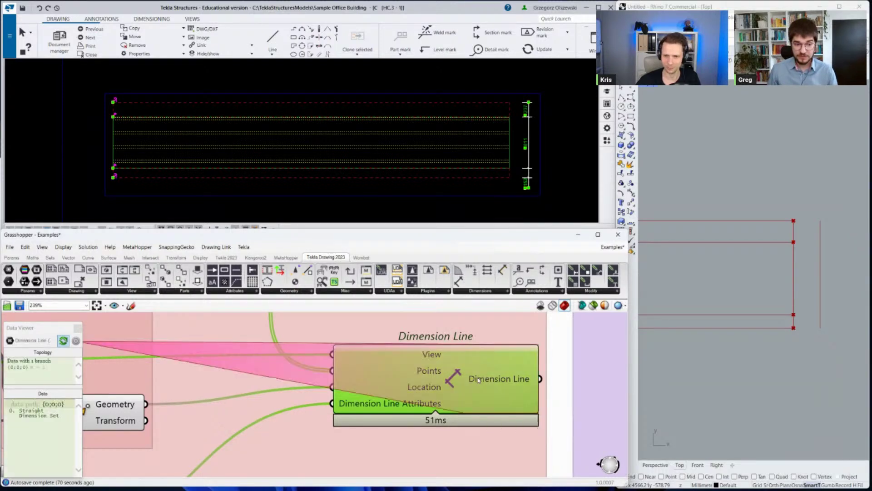
pyautogui.scroll(-2, 404, 383)
pyautogui.scroll(2, 404, 383)
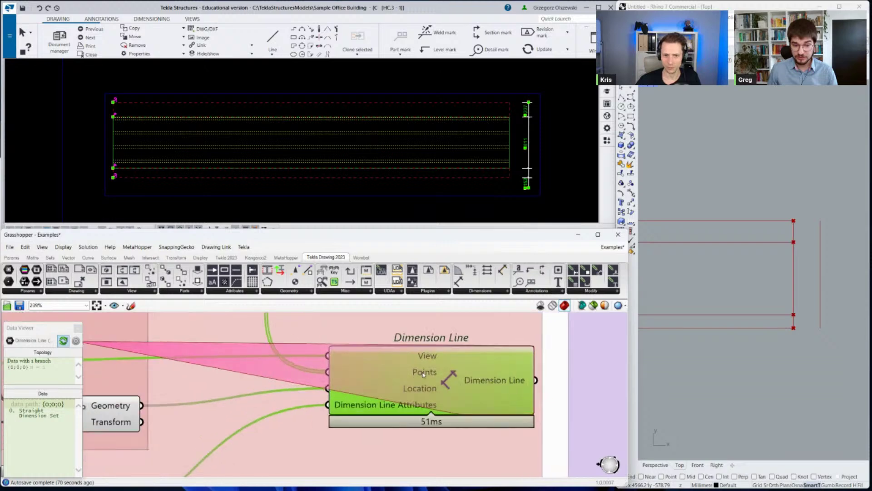
pyautogui.click(424, 373)
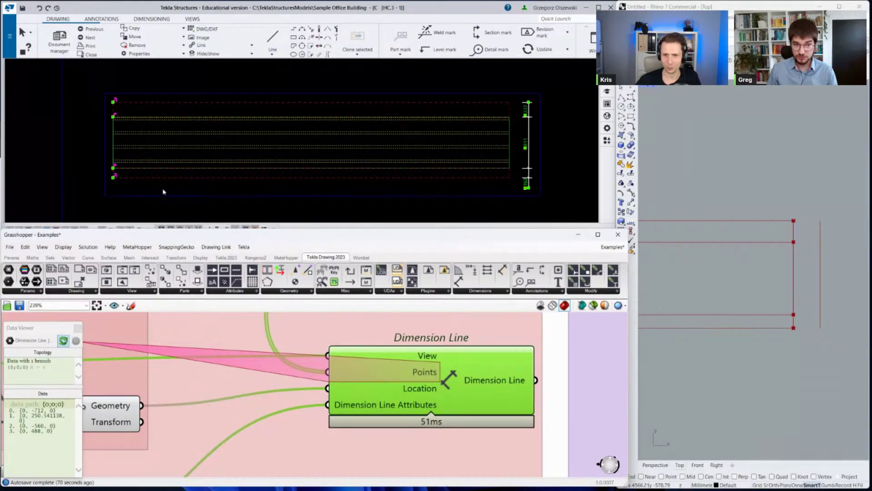
# Delete all objects in Tekla that the Grasshopper definition generated through Drawing Link.
pyautogui.scroll(-2, 295, 379)
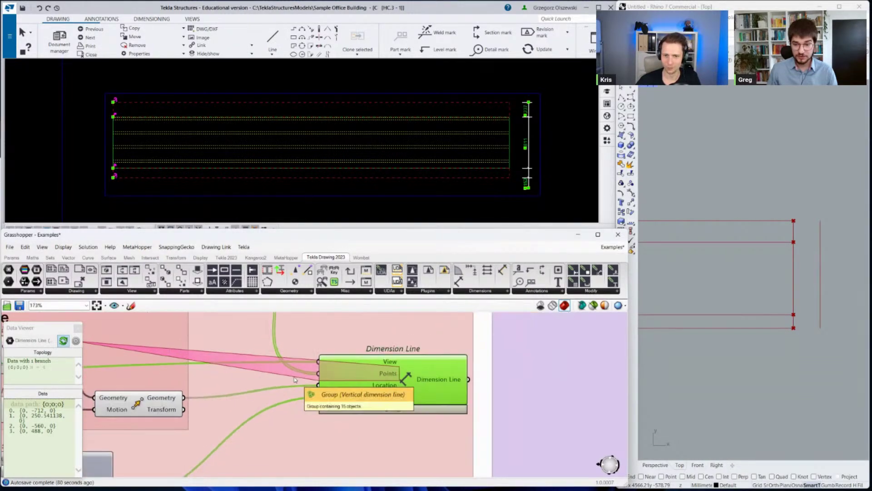
pyautogui.scroll(-7, 295, 380)
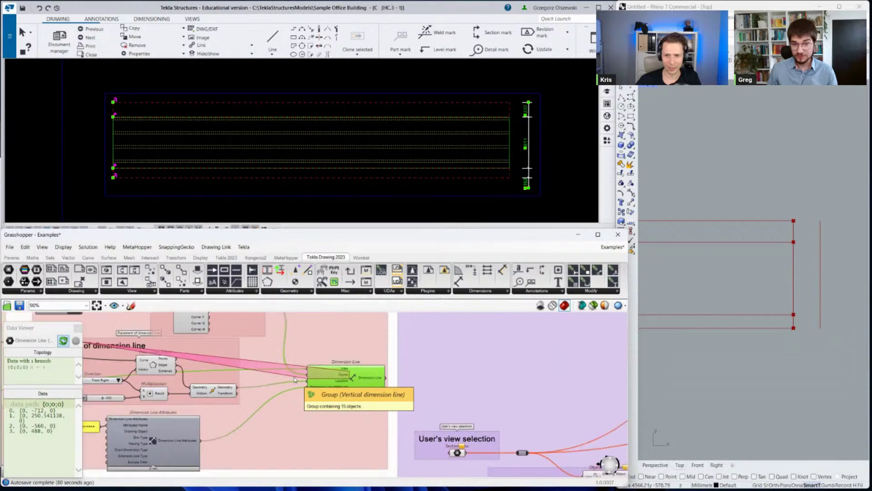
pyautogui.scroll(-6, 352, 376)
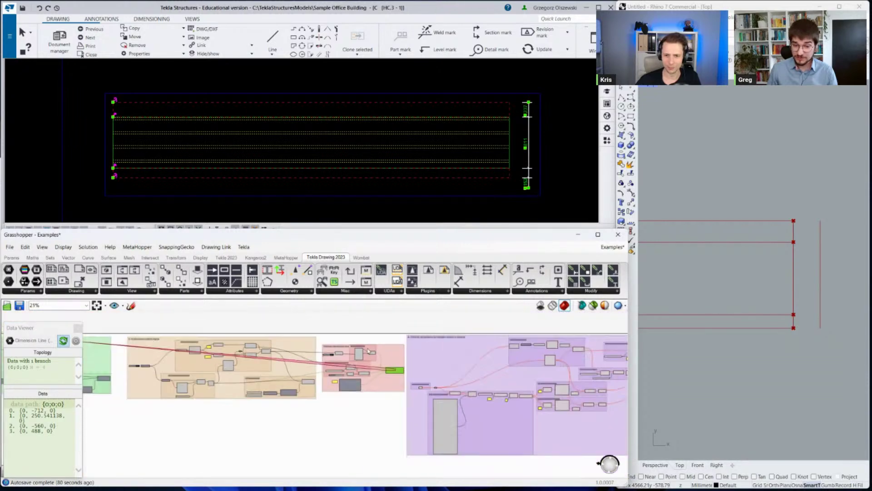
pyautogui.scroll(4, 139, 332)
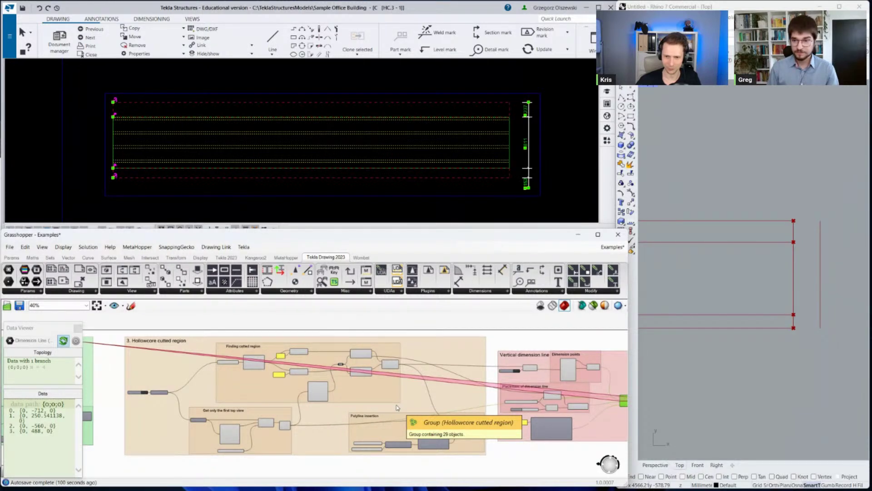
pyautogui.click(249, 324)
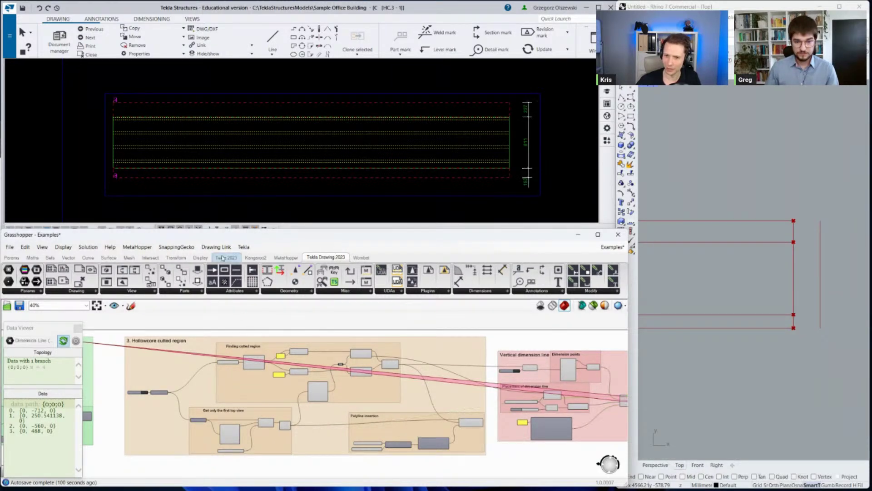
pyautogui.click(217, 247)
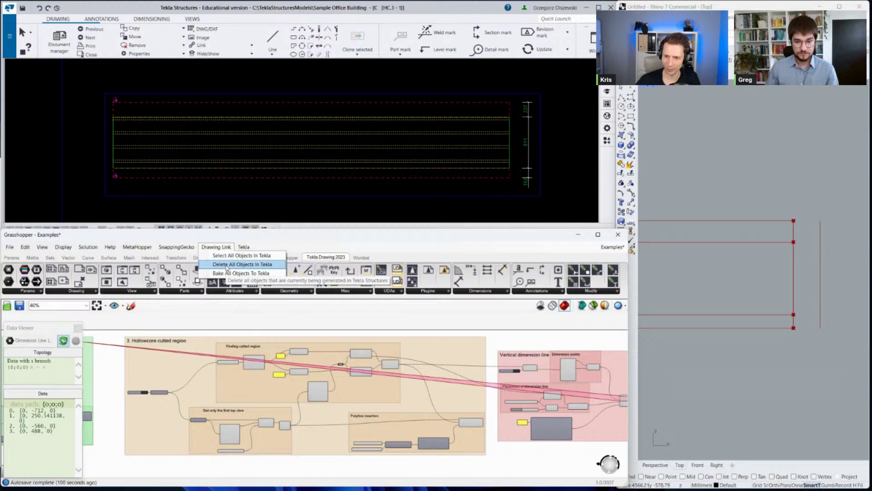
pyautogui.click(226, 265)
pyautogui.scroll(-2, 107, 362)
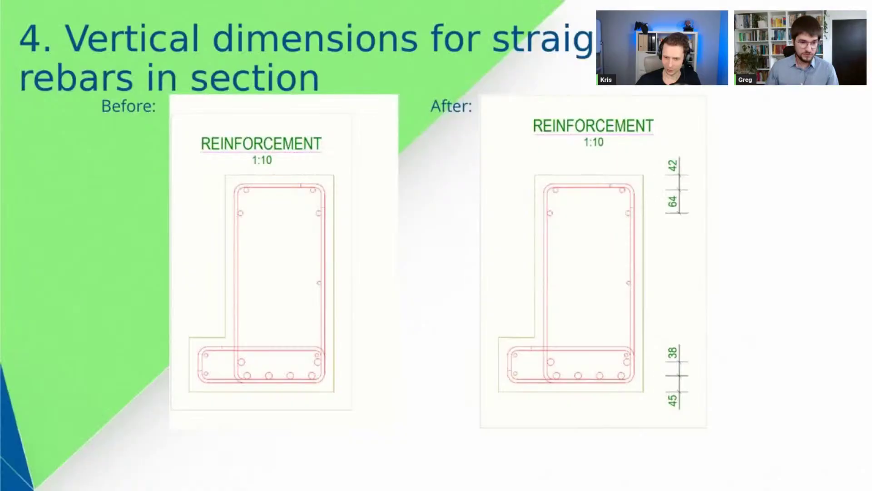
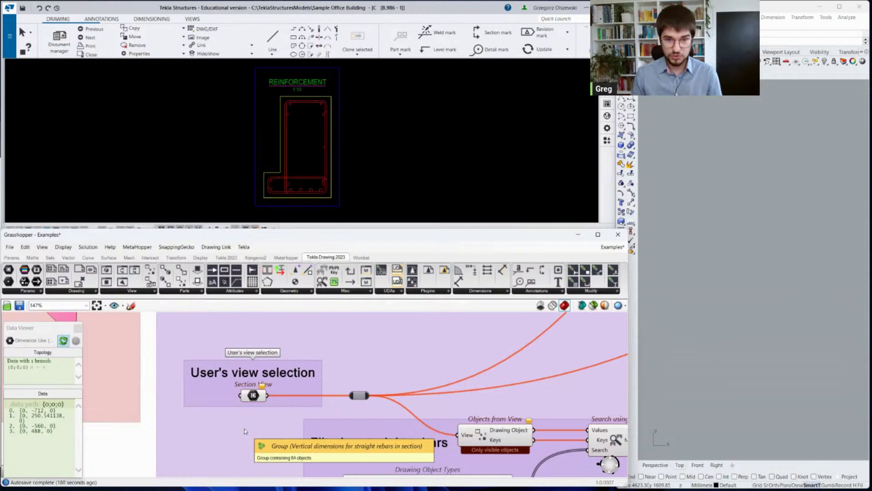
# Assign the REINFORCEMENT view from the Tekla drawing to the Section View parameter in the "User's view selection" group.
pyautogui.rightClick(254, 398)
pyautogui.click(296, 425)
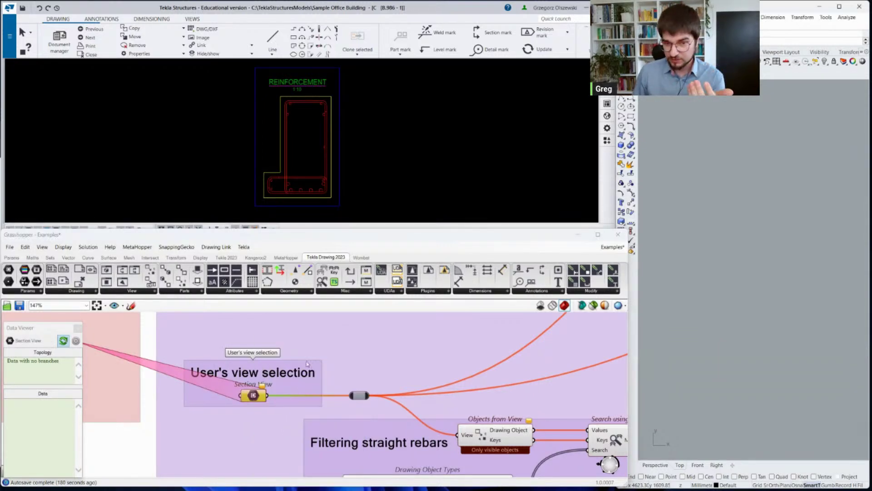
pyautogui.click(357, 4)
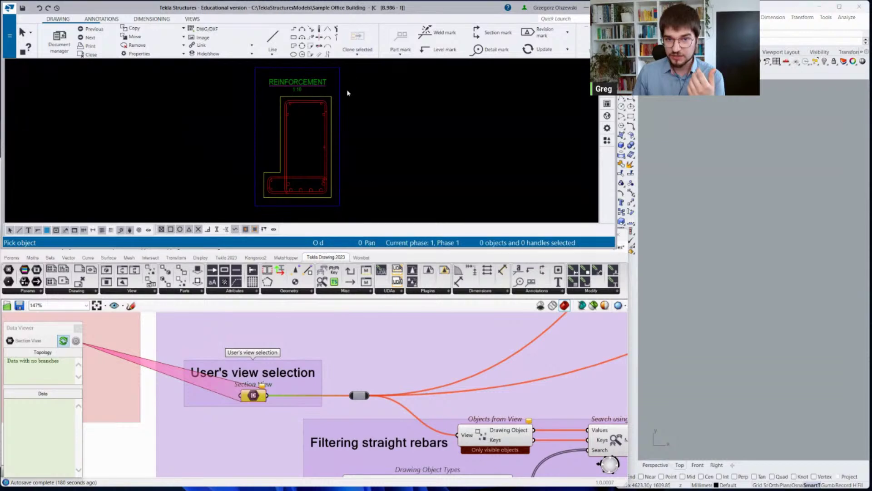
pyautogui.scroll(1, 339, 111)
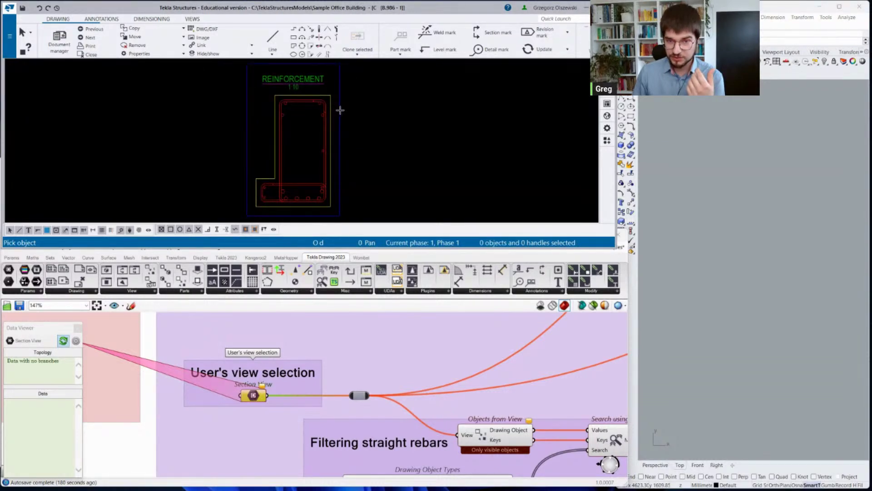
# Pick the REINFORCEMENT section view in the Tekla Structures drawing as the script's Section View input.
pyautogui.click(340, 112)
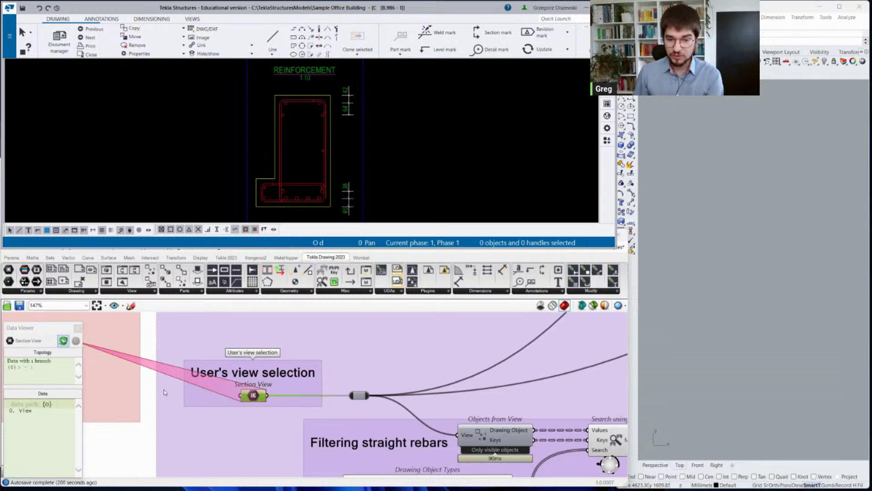
# Examine the Objects from View component in the Filtering straight rebars group of the Grasshopper script, including its View input and outputs.
pyautogui.scroll(-3, 174, 347)
pyautogui.scroll(4, 412, 434)
pyautogui.scroll(1, 412, 434)
pyautogui.scroll(-1, 340, 359)
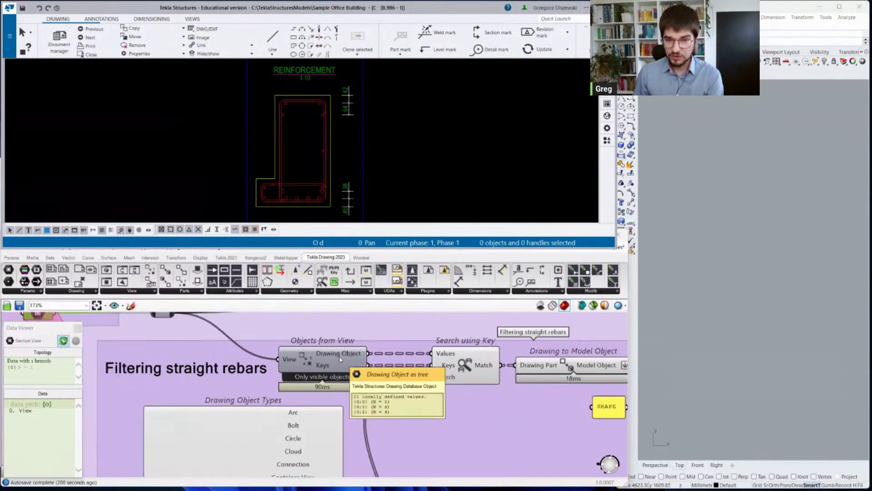
pyautogui.moveTo(338, 368)
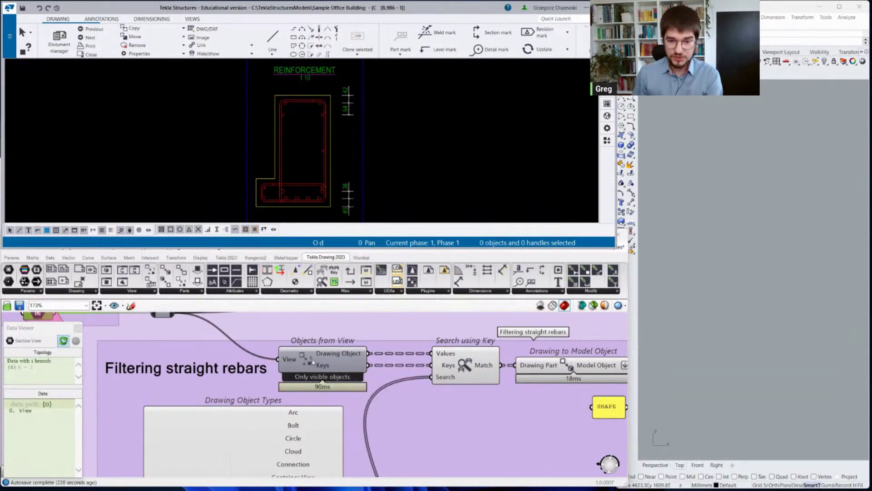
pyautogui.scroll(1, 311, 362)
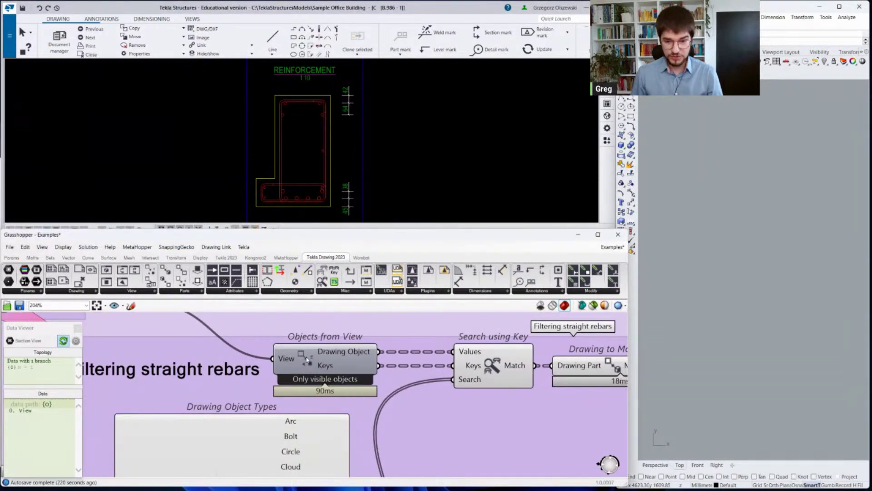
pyautogui.moveTo(308, 360); pyautogui.dragTo(311, 360)
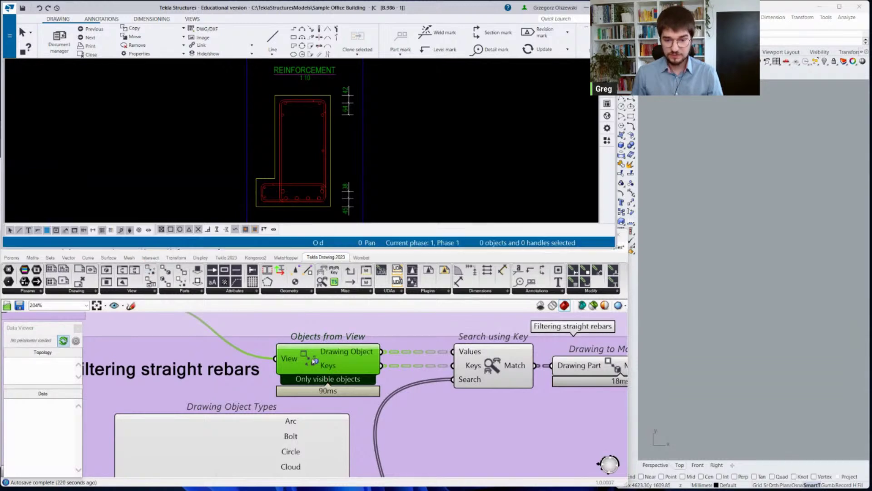
pyautogui.moveTo(299, 363)
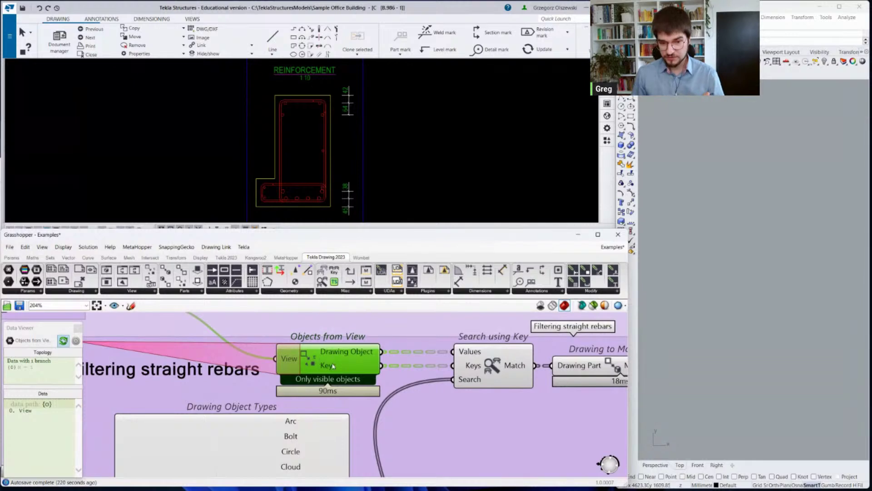
# Reposition and enlarge the Data Viewer and read through the Drawing Object output of Objects from View.
pyautogui.moveTo(46, 333); pyautogui.dragTo(58, 291)
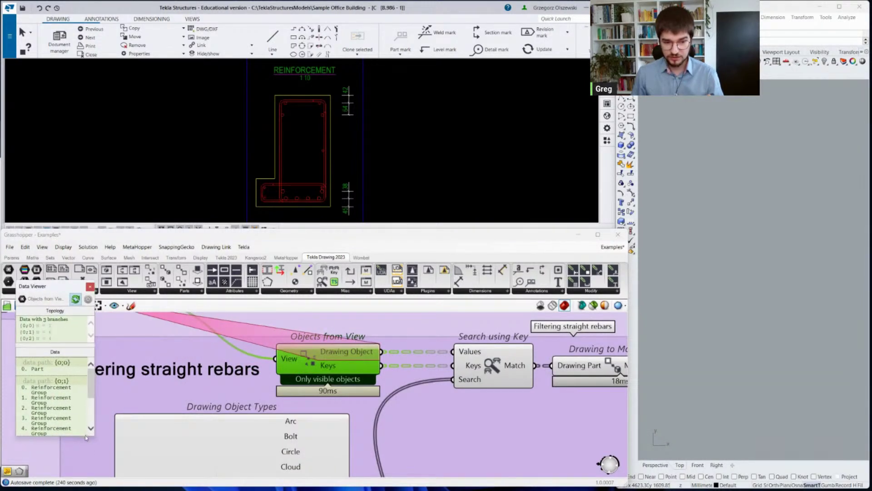
pyautogui.moveTo(85, 439); pyautogui.dragTo(82, 453)
pyautogui.moveTo(90, 389); pyautogui.dragTo(95, 421)
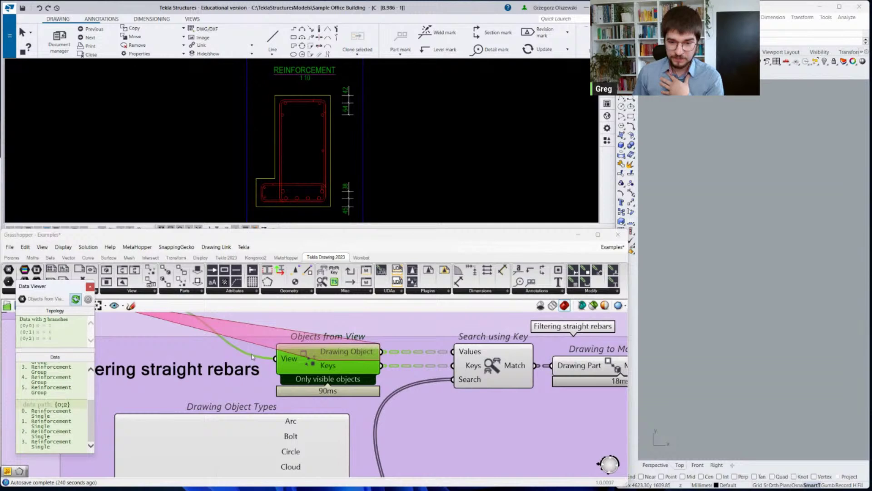
pyautogui.scroll(5, 28, 373)
pyautogui.moveTo(29, 374); pyautogui.dragTo(41, 376)
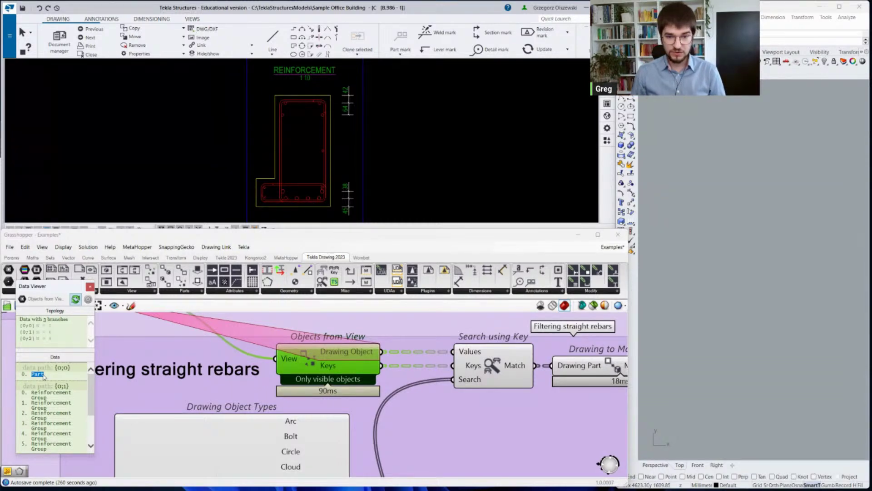
pyautogui.moveTo(299, 361)
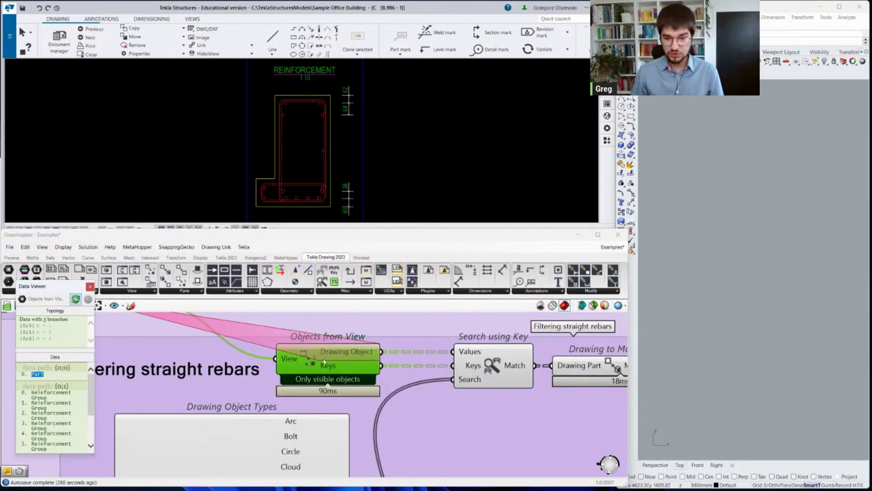
# Look through the Drawing Object Types list to see which reinforcement types are ticked.
pyautogui.scroll(-3, 262, 349)
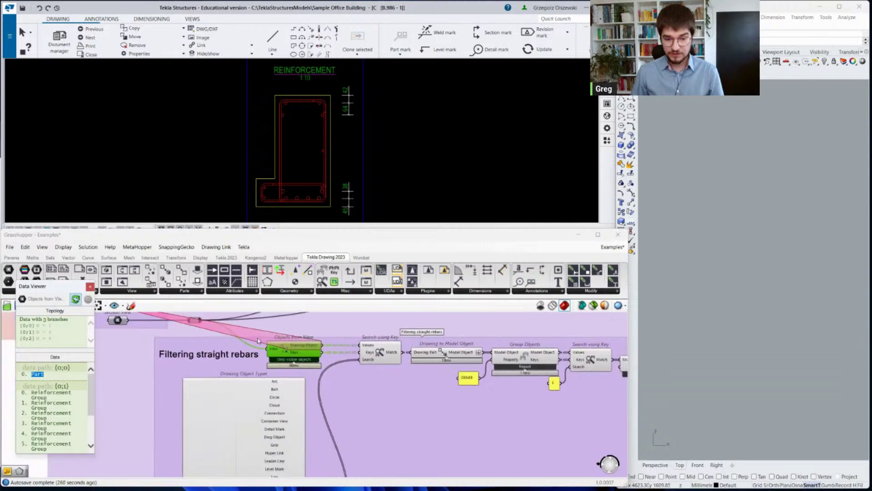
pyautogui.scroll(6, 233, 402)
pyautogui.scroll(-2, 233, 402)
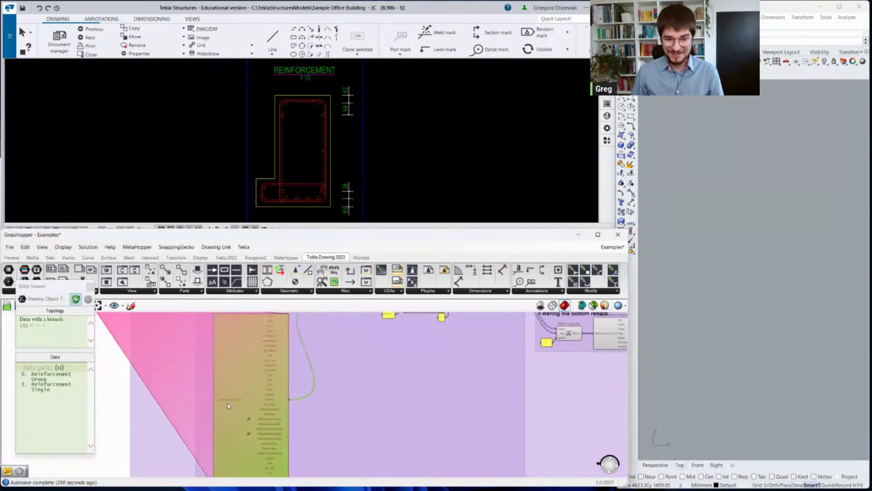
pyautogui.scroll(2, 250, 391)
pyautogui.scroll(2, 252, 388)
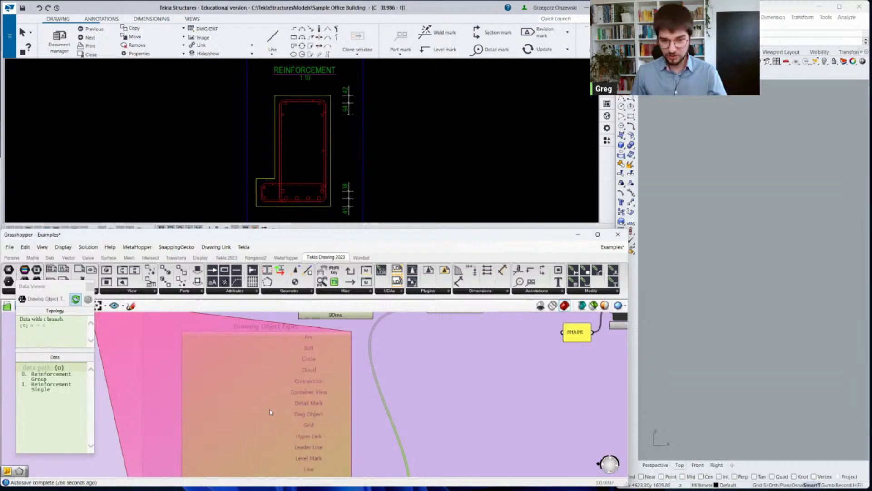
pyautogui.scroll(-5, 271, 415)
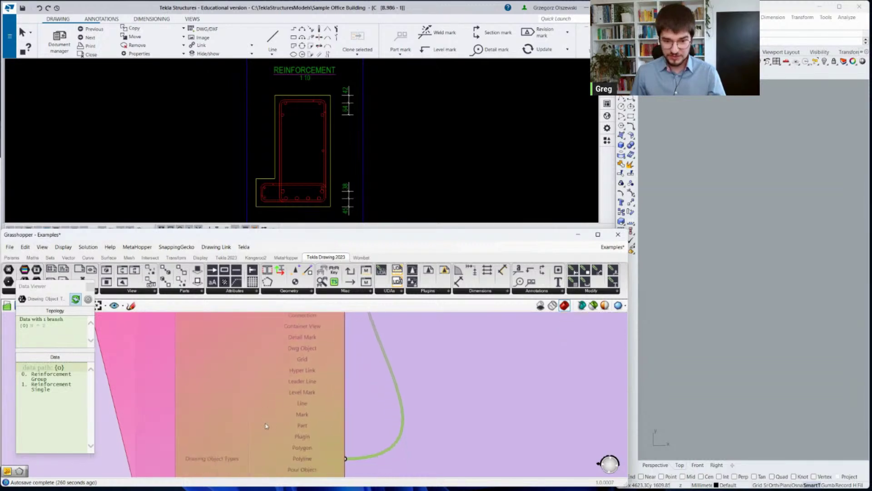
pyautogui.scroll(-2, 265, 401)
pyautogui.rightClick(371, 388)
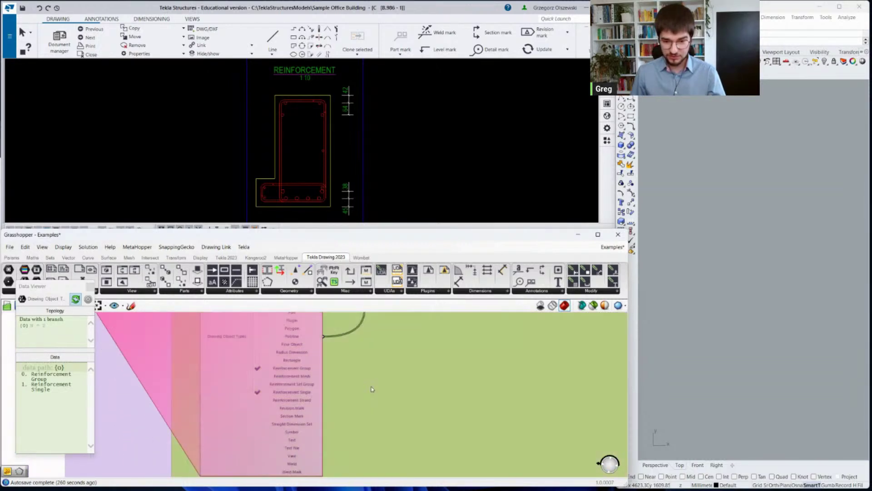
pyautogui.click(405, 460)
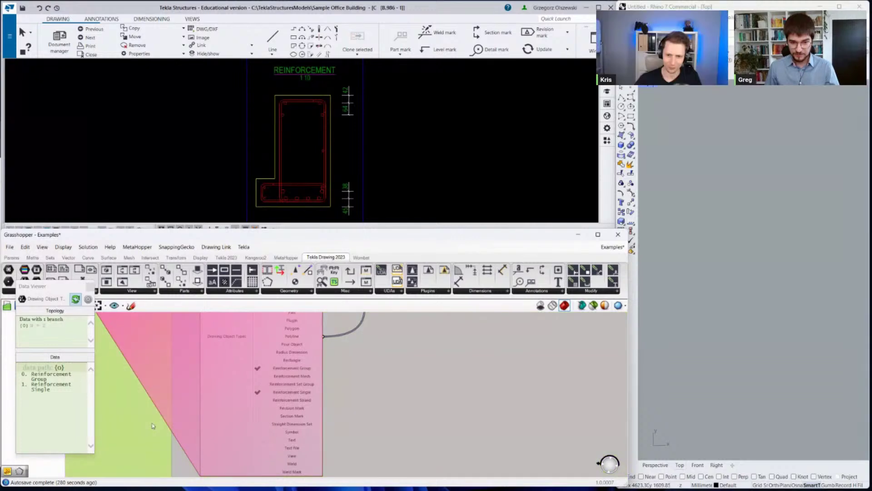
pyautogui.rightClick(152, 393)
pyautogui.click(175, 448)
# Switch Reinforcement Group and Reinforcement Single off and back on, one after the other, in the Drawing Object Types list.
pyautogui.scroll(-1, 318, 391)
pyautogui.scroll(3, 285, 400)
pyautogui.click(247, 397)
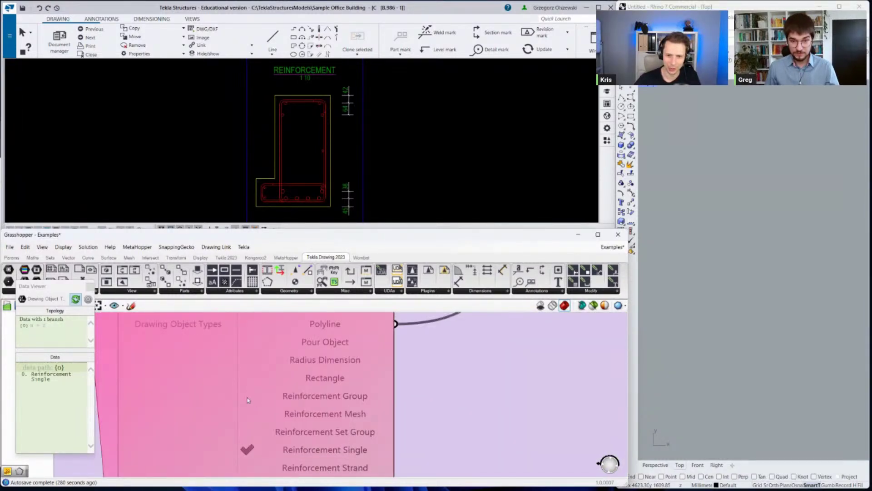
pyautogui.click(247, 396)
pyautogui.click(248, 449)
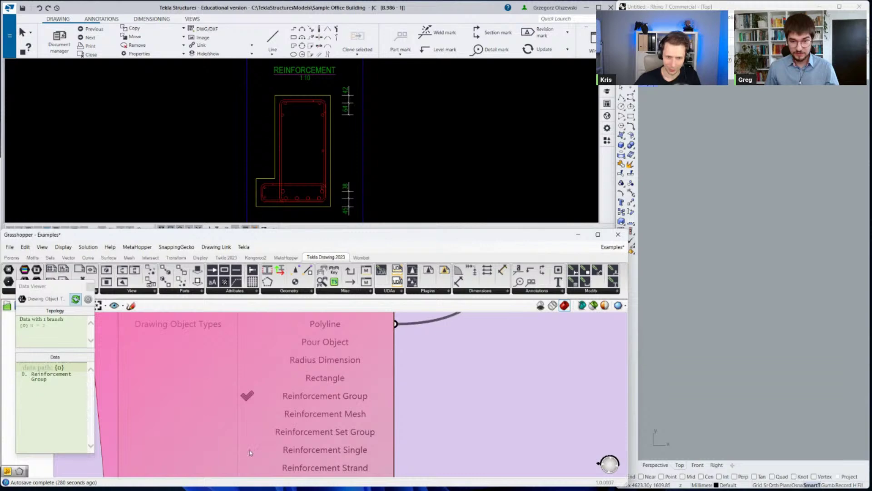
# Compare the Values input and the Match output of the first Search using Key component in the Data Viewer.
pyautogui.scroll(-5, 226, 432)
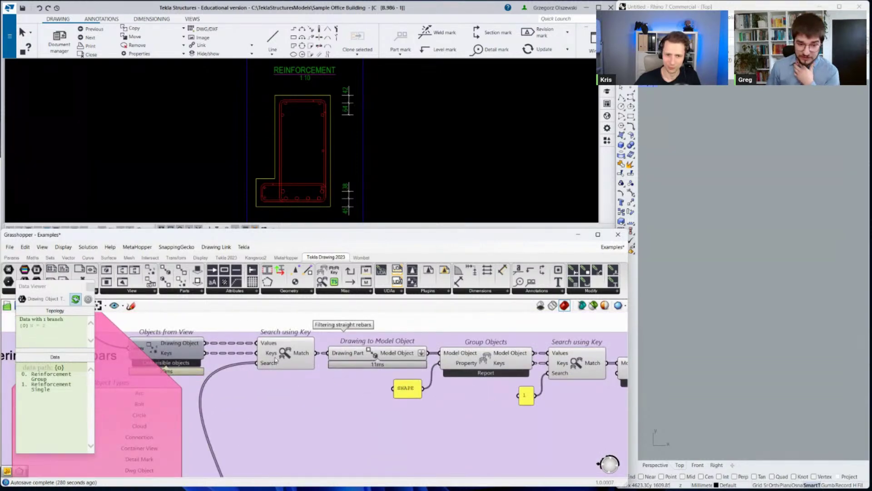
pyautogui.scroll(2, 273, 361)
pyautogui.click(289, 352)
pyautogui.moveTo(290, 354); pyautogui.dragTo(281, 353)
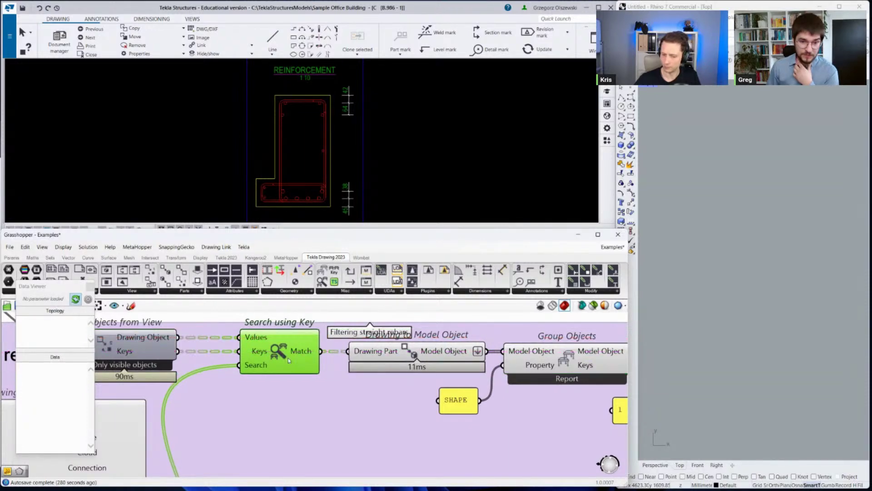
pyautogui.click(301, 352)
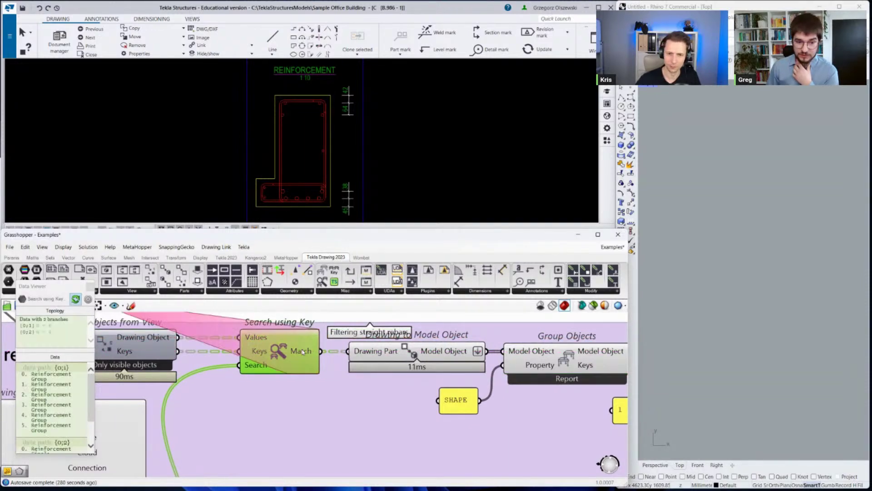
pyautogui.click(262, 337)
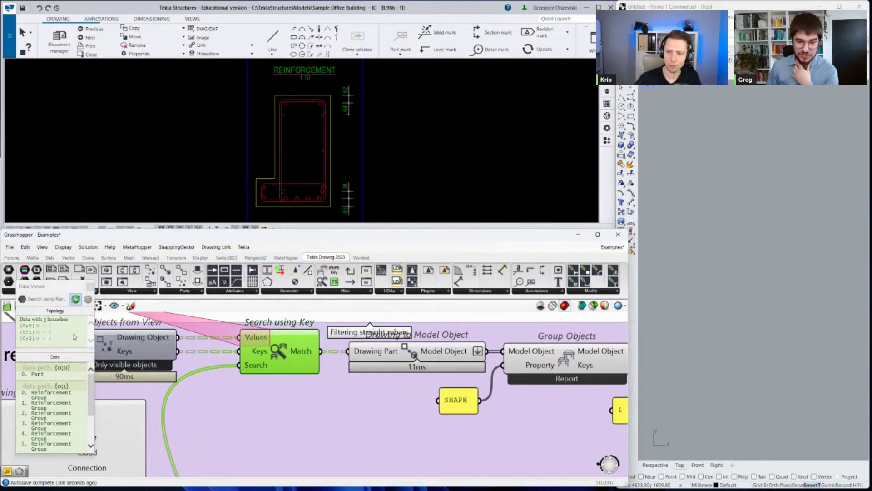
pyautogui.click(299, 357)
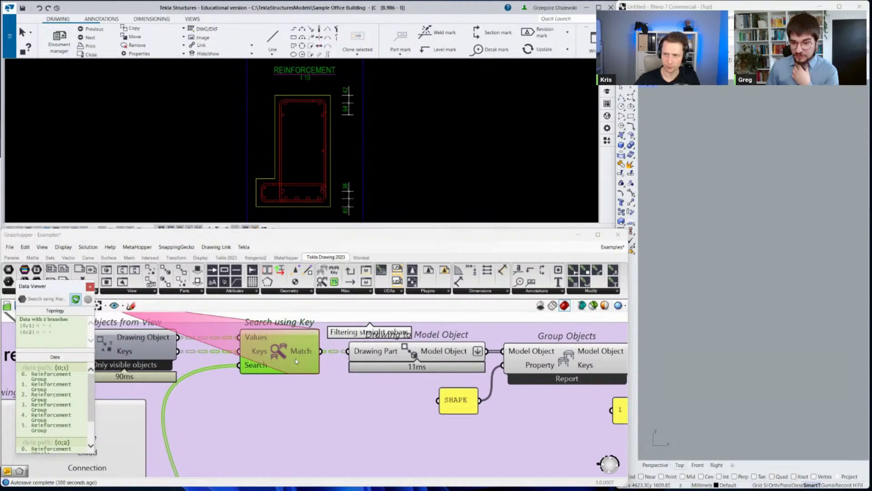
# Inspect the Drawing Part input and the Model Object output of the Drawing to Model Object component.
pyautogui.scroll(-1, 297, 362)
pyautogui.scroll(2, 423, 355)
pyautogui.click(345, 358)
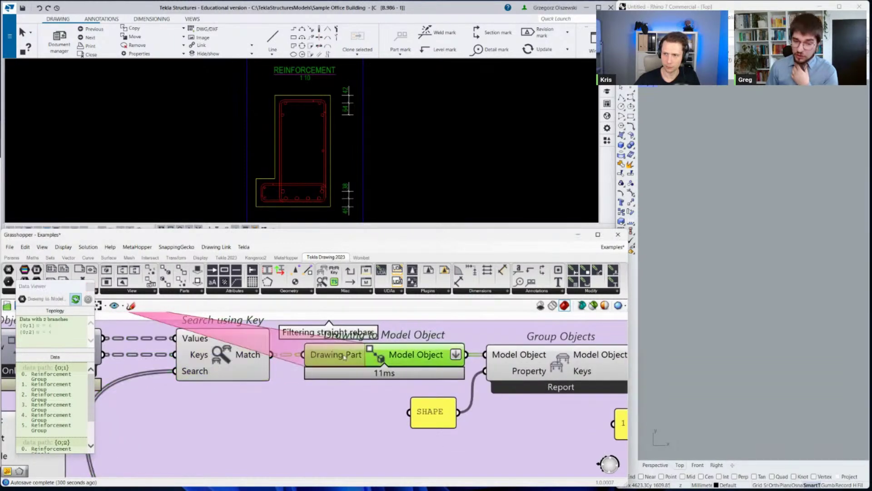
pyautogui.moveTo(344, 358)
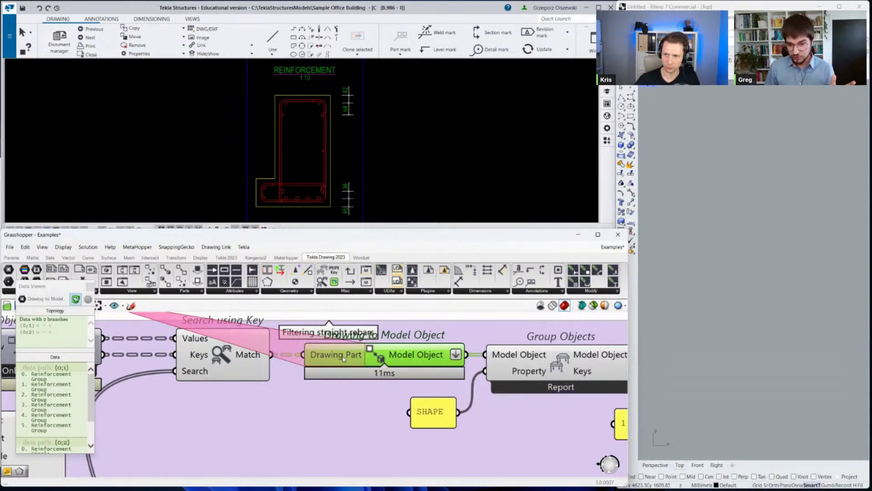
pyautogui.click(402, 359)
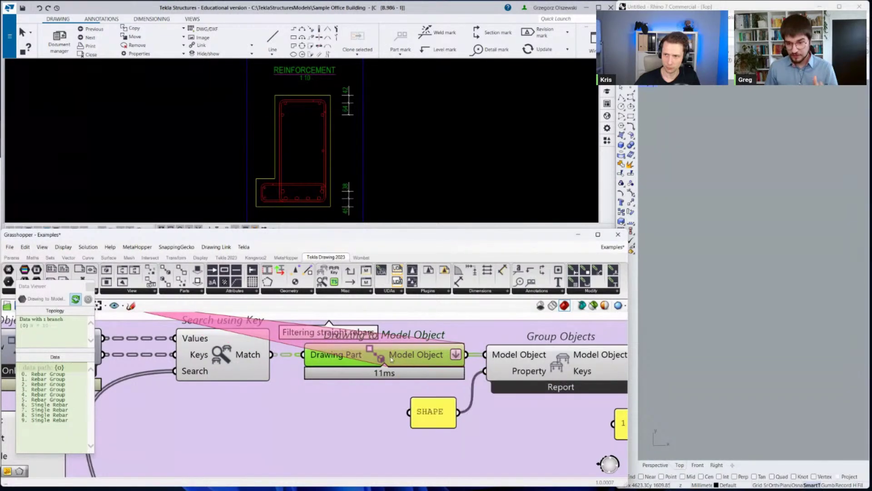
# Move the SHAPE panel slightly closer to the Property input of the Group Objects component.
pyautogui.scroll(-3, 261, 369)
pyautogui.scroll(4, 447, 381)
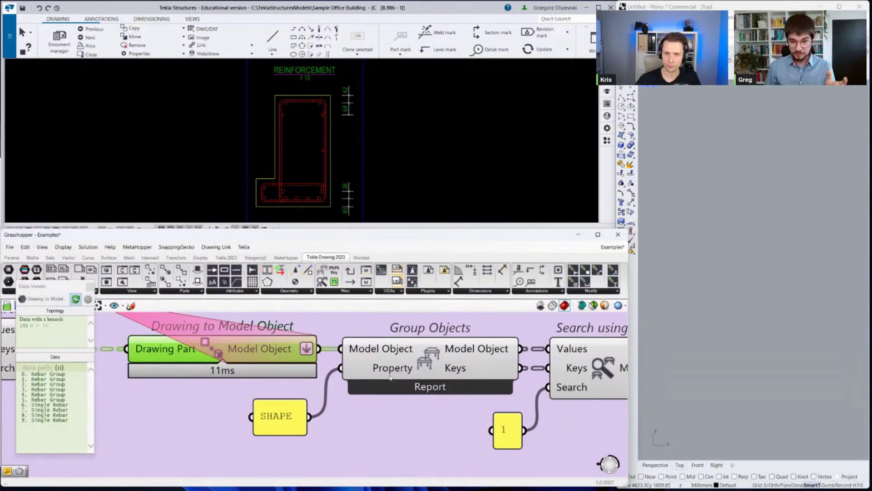
pyautogui.click(285, 421)
pyautogui.moveTo(285, 420); pyautogui.dragTo(295, 413)
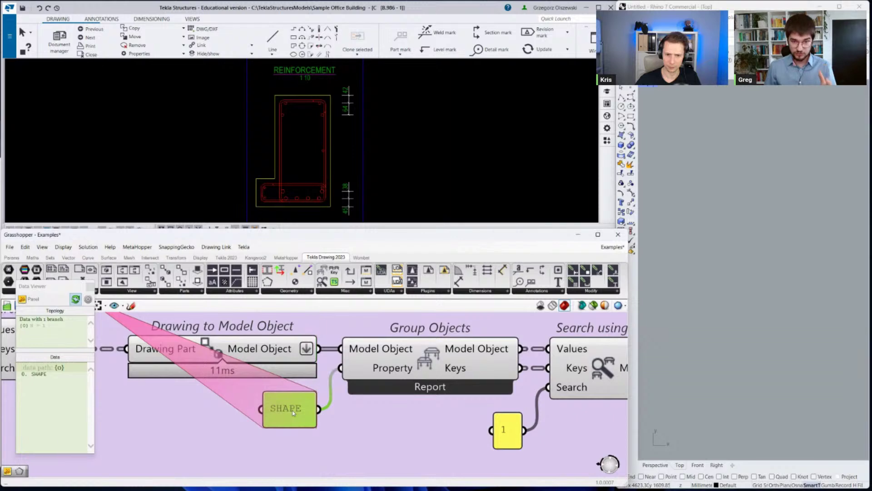
# Inquire the bottom straight bars in the Tekla Structures section view, read their report and close it.
pyautogui.scroll(4, 322, 216)
pyautogui.rightClick(311, 192)
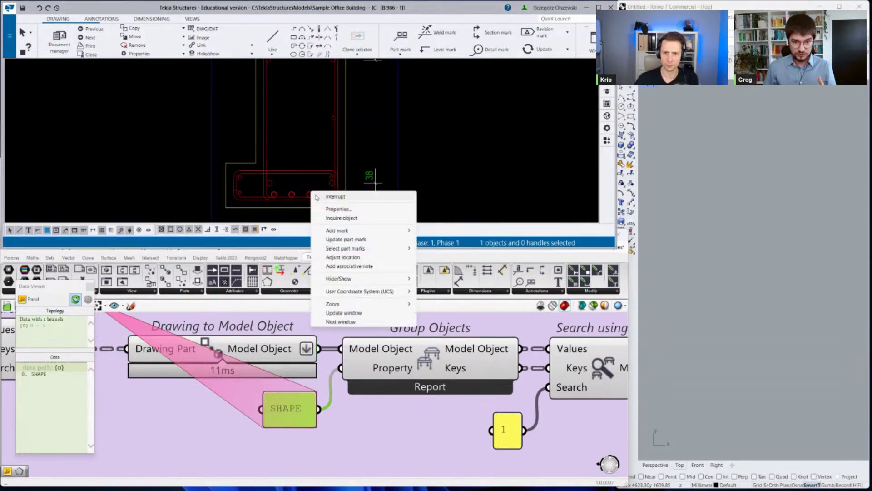
pyautogui.click(330, 219)
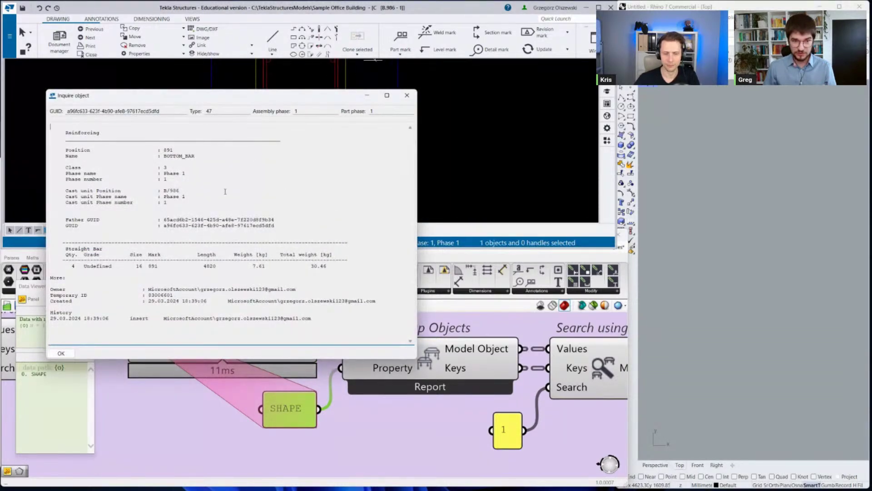
pyautogui.click(407, 95)
# Add a selection filter row with the category Template and the property SHAPE.
pyautogui.scroll(3, 295, 154)
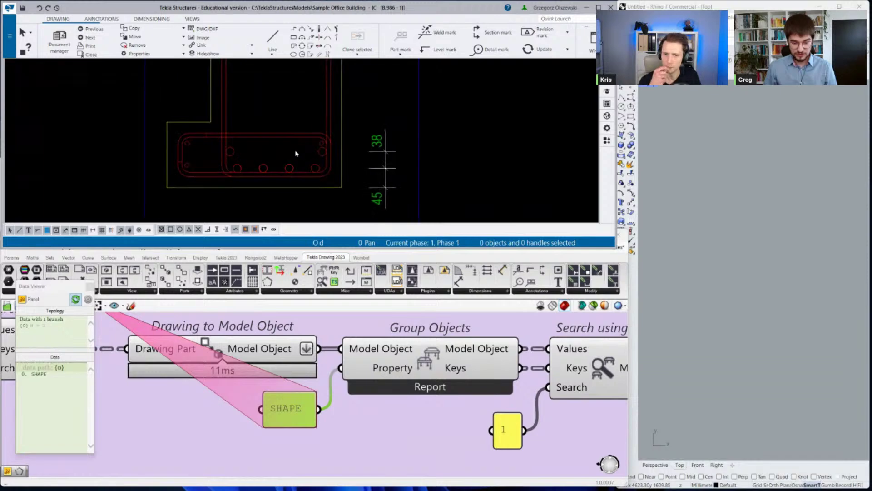
pyautogui.hotkey('ctrl', 'g')
pyautogui.click(355, 142)
pyautogui.click(137, 151)
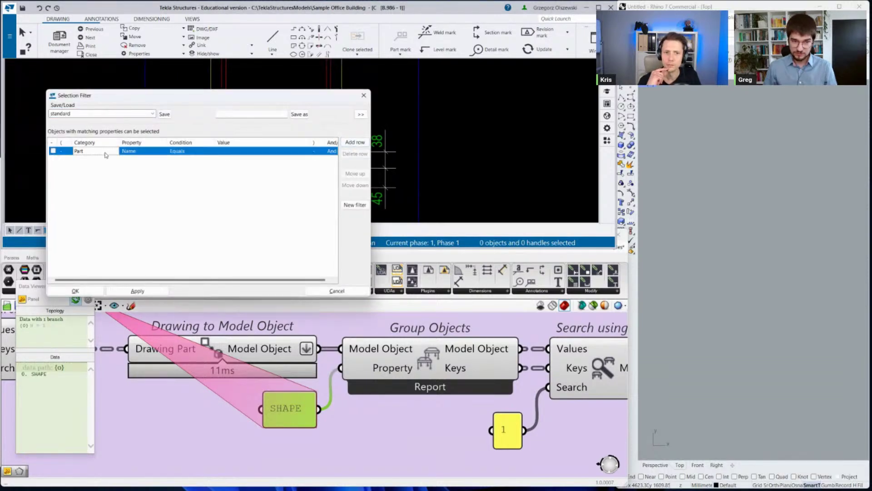
pyautogui.click(139, 153)
pyautogui.write('SHAPE')
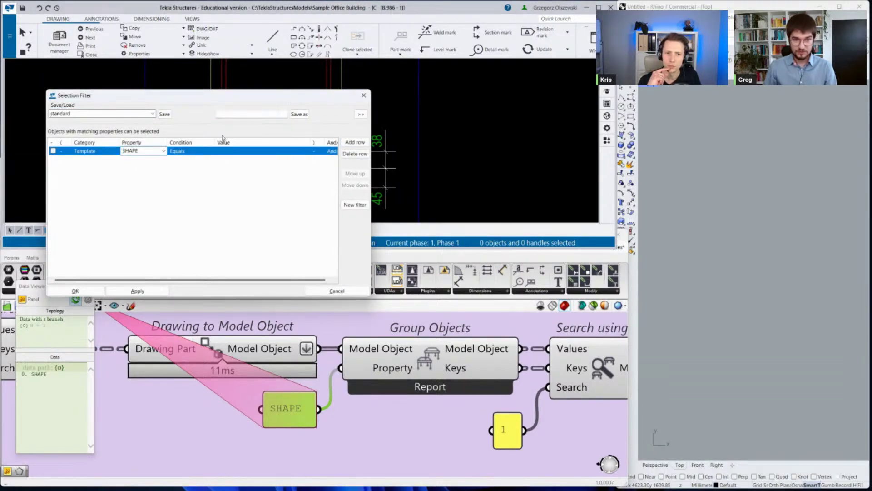
pyautogui.press('Return')
# Move the Selection Filter dialog clear of the bars and fill the SHAPE row's value with 1 from a rebar in the section view.
pyautogui.moveTo(263, 91); pyautogui.dragTo(265, 165)
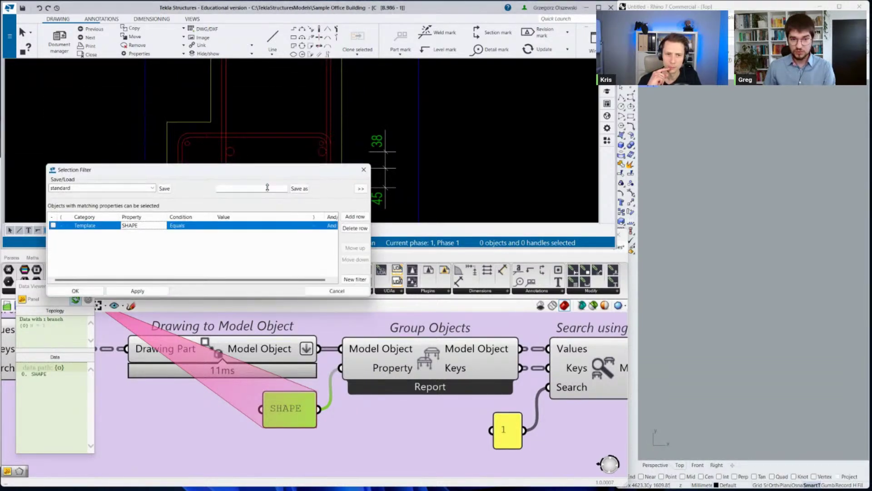
pyautogui.click(305, 225)
pyautogui.click(255, 237)
pyautogui.click(232, 158)
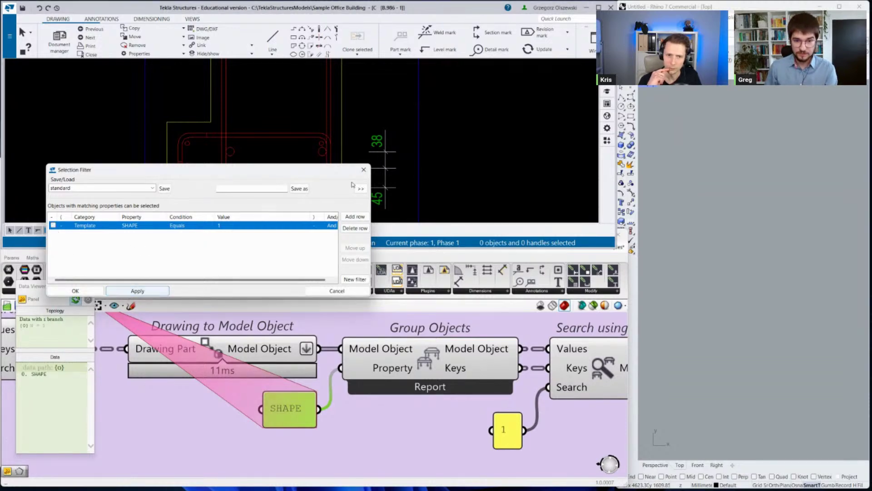
# Close the Selection Filter dialog and review the grouping options of the Group Objects component that groups by Report.
pyautogui.click(363, 170)
pyautogui.moveTo(408, 355)
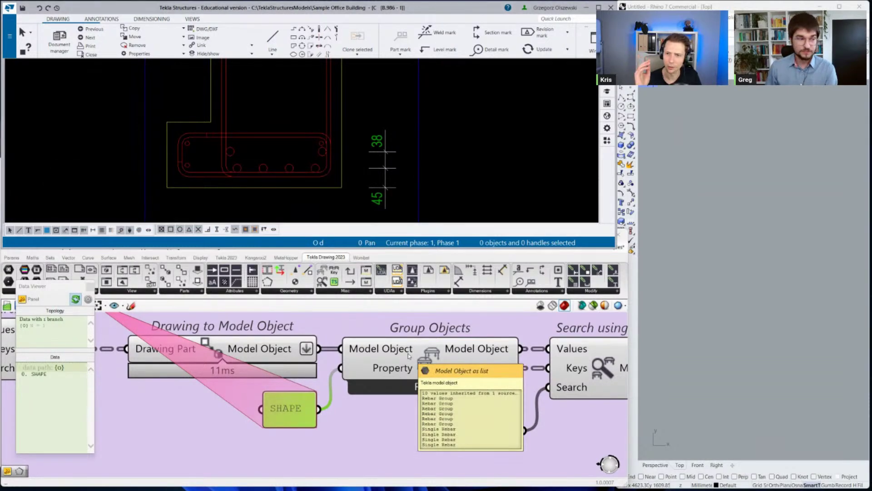
pyautogui.scroll(-1, 417, 381)
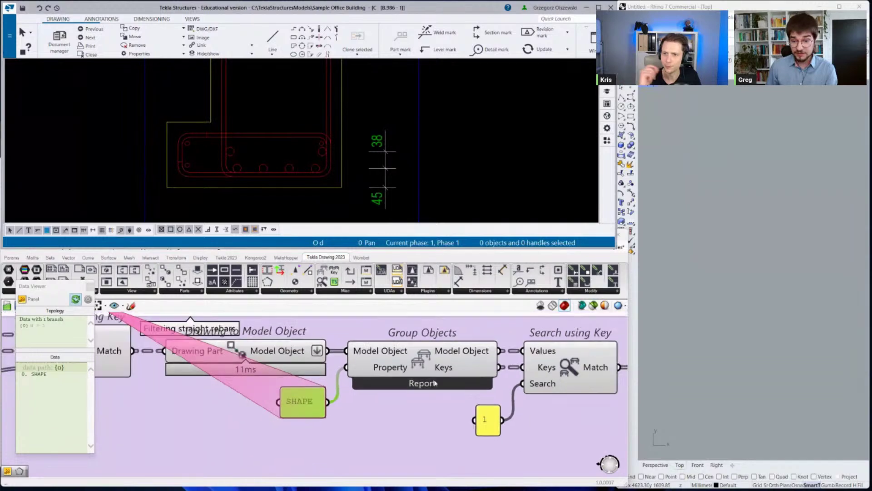
pyautogui.scroll(2, 421, 384)
pyautogui.rightClick(420, 382)
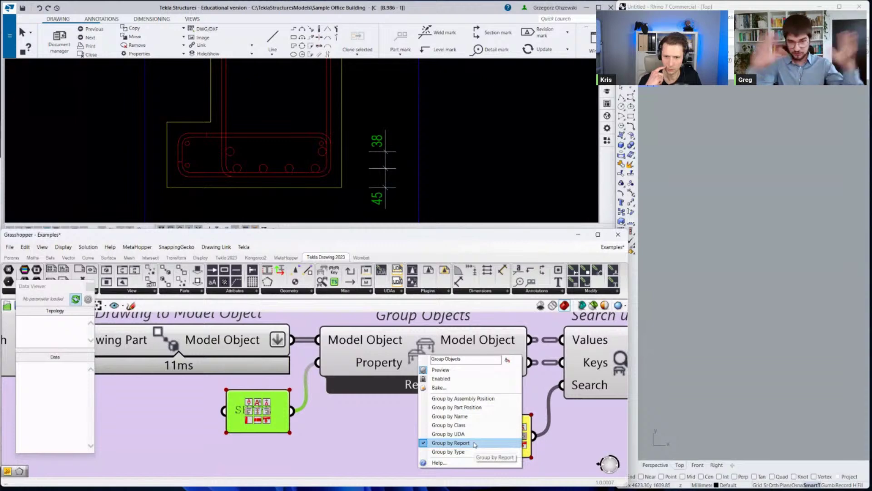
pyautogui.click(410, 432)
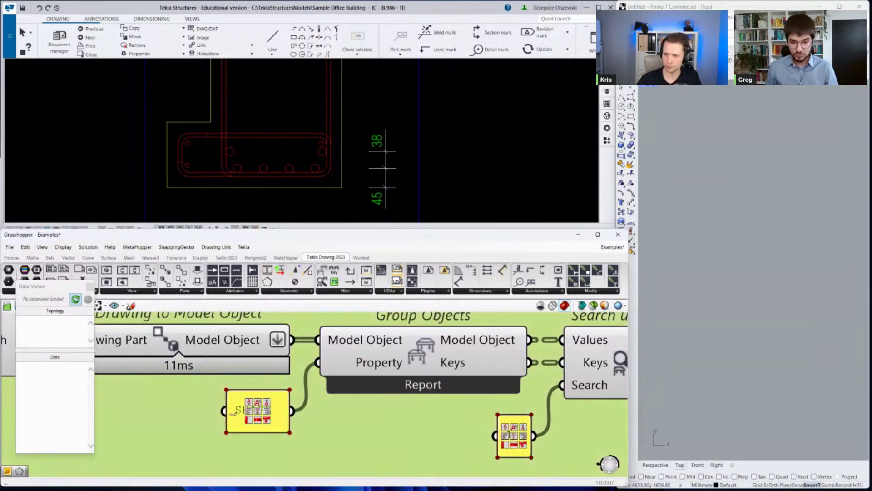
# Inspect the SHAPE panel, then the Model Object input and key values of the Report-based Group Objects component.
pyautogui.click(257, 412)
pyautogui.scroll(-3, 257, 411)
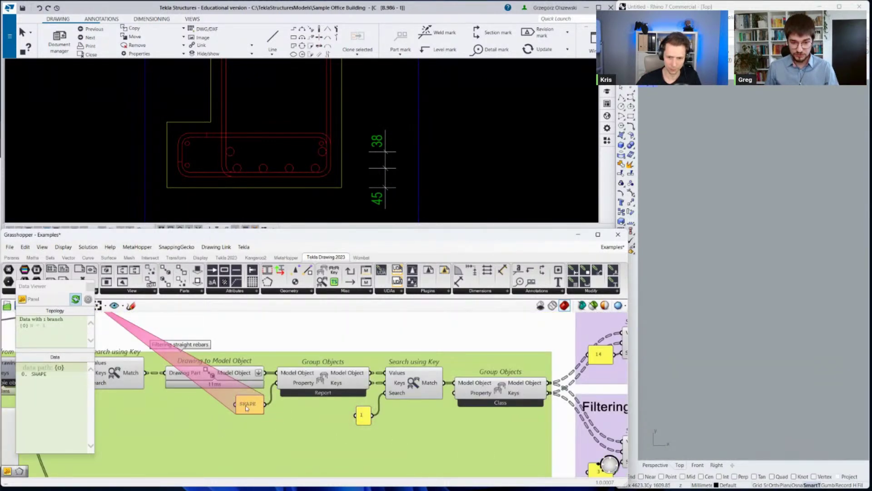
pyautogui.click(346, 385)
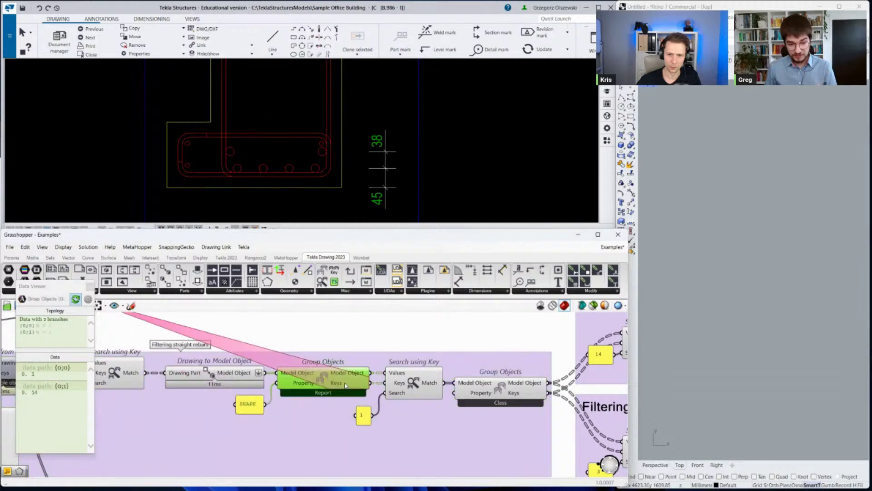
pyautogui.moveTo(308, 378)
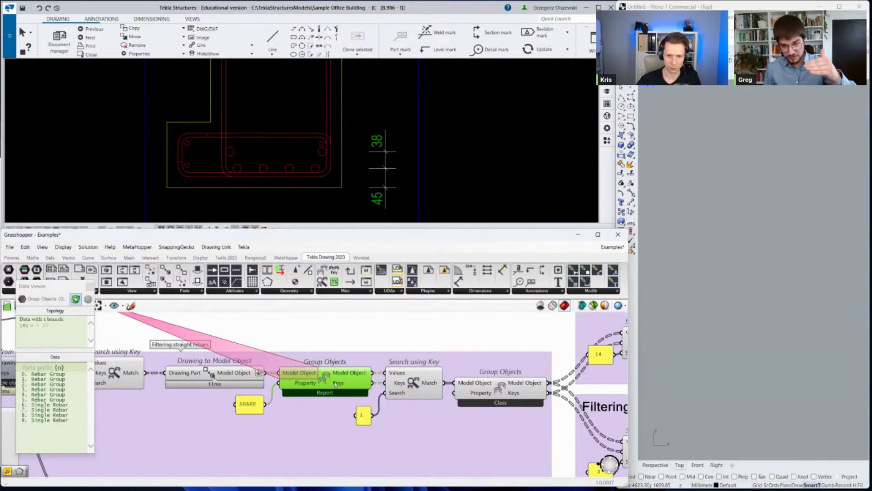
pyautogui.moveTo(336, 384)
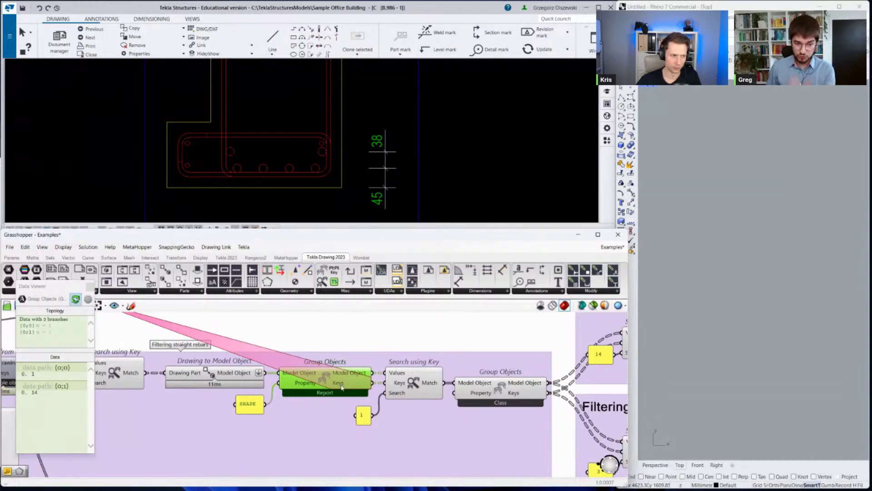
pyautogui.click(34, 377)
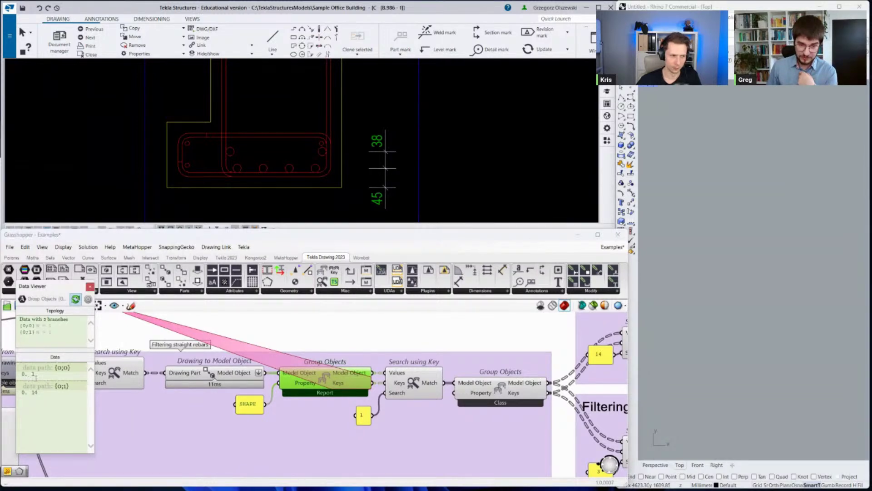
pyautogui.doubleClick(32, 374)
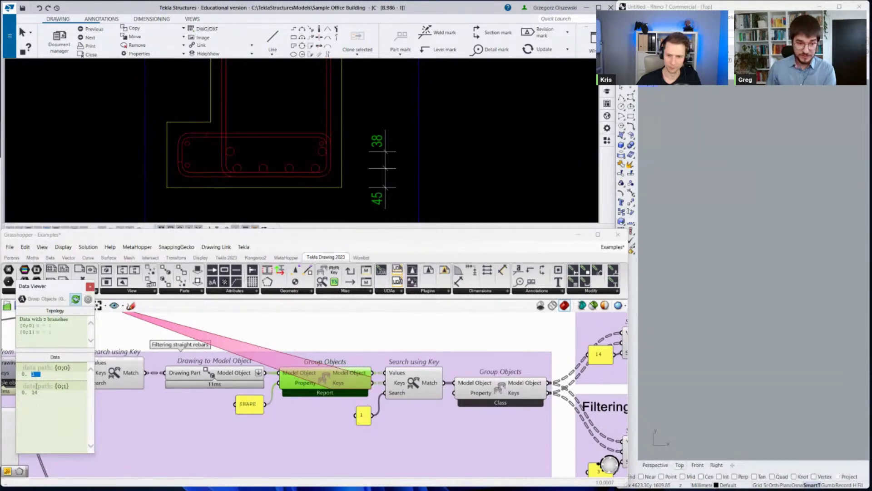
pyautogui.doubleClick(34, 392)
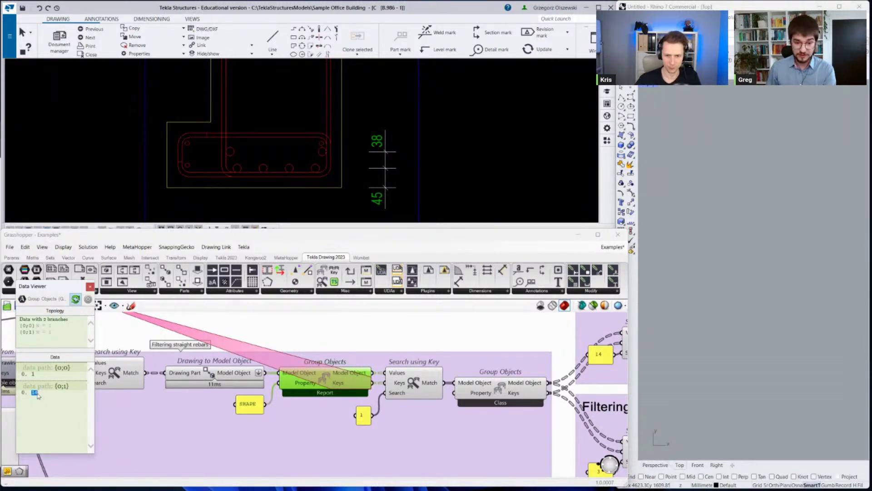
# Select the tall stirrup in the section view and compare the Report-based Group Objects component's grouped model objects with their keys.
pyautogui.click(208, 143)
pyautogui.click(222, 150)
pyautogui.click(360, 376)
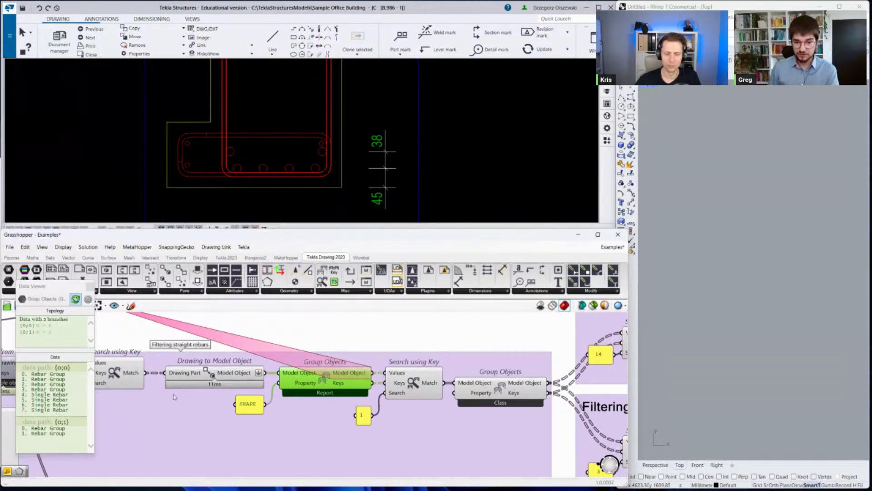
pyautogui.click(348, 384)
pyautogui.moveTo(346, 385)
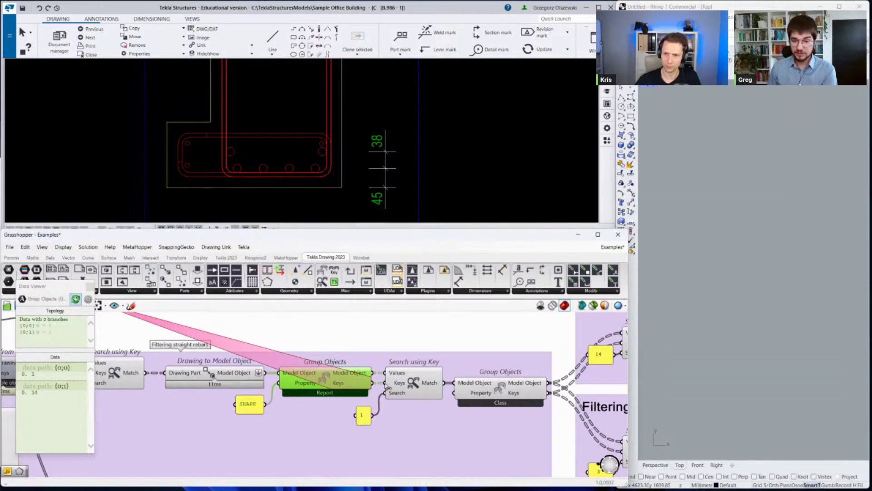
# Inspect the search value and the Match output of the Search using Key component that filters straight rebars.
pyautogui.click(415, 393)
pyautogui.scroll(2, 415, 394)
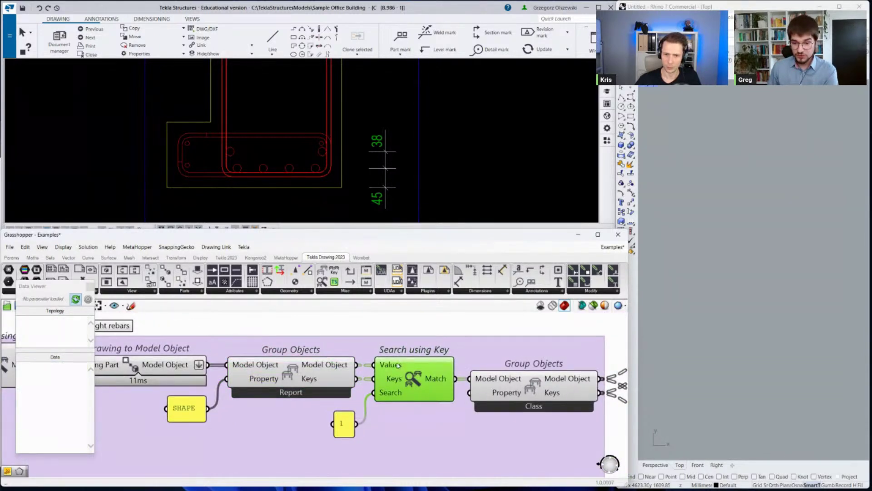
pyautogui.moveTo(395, 394)
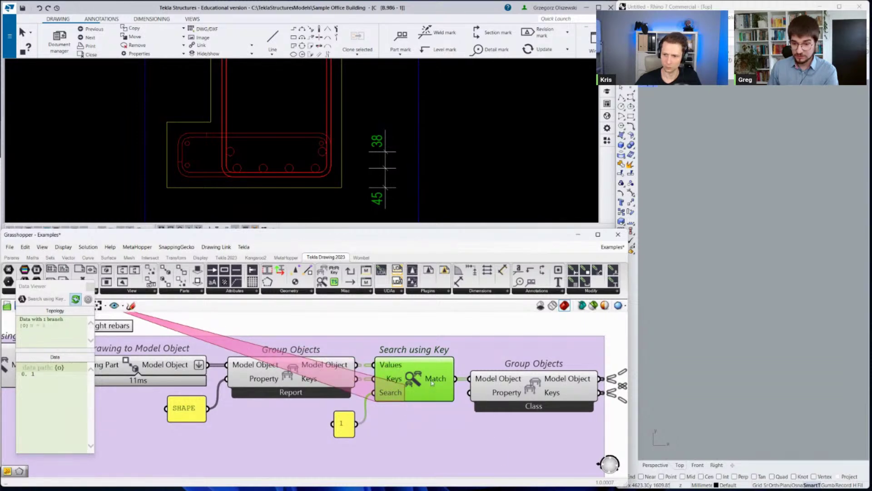
pyautogui.moveTo(431, 382)
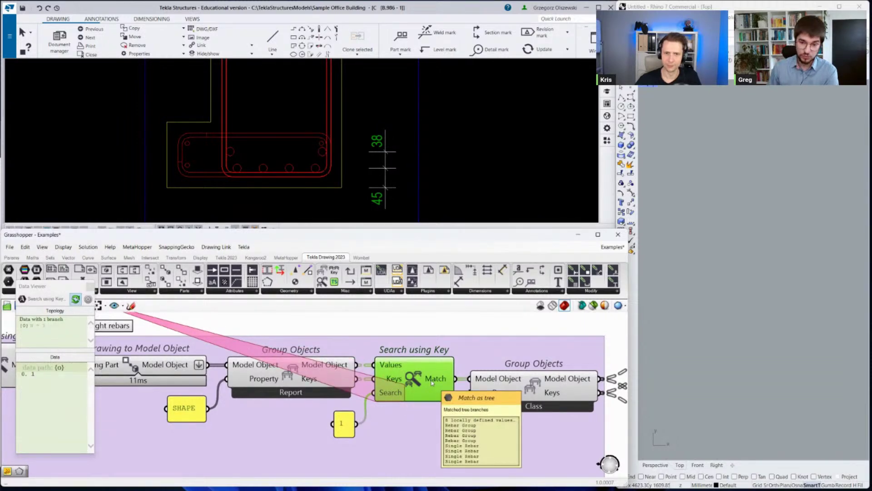
pyautogui.click(432, 382)
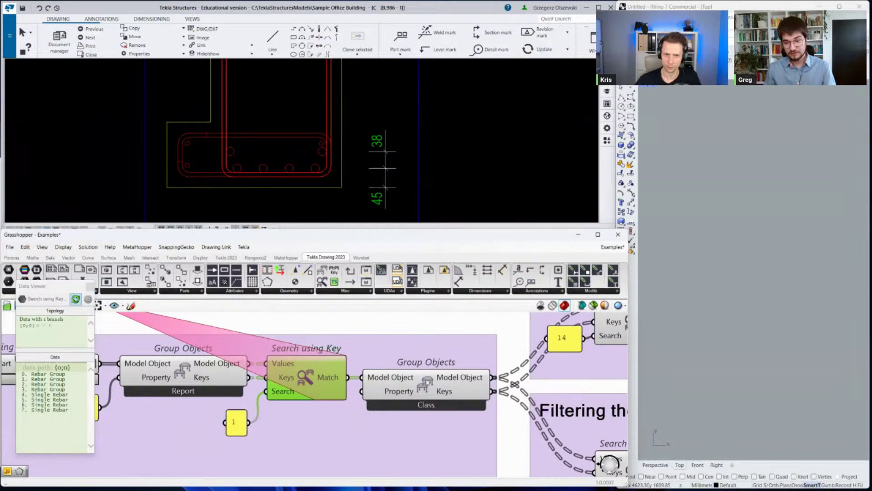
# Inspect the keys of the Class-based Group Objects component and the search value panel in the top rebars group.
pyautogui.click(448, 396)
pyautogui.moveTo(449, 396)
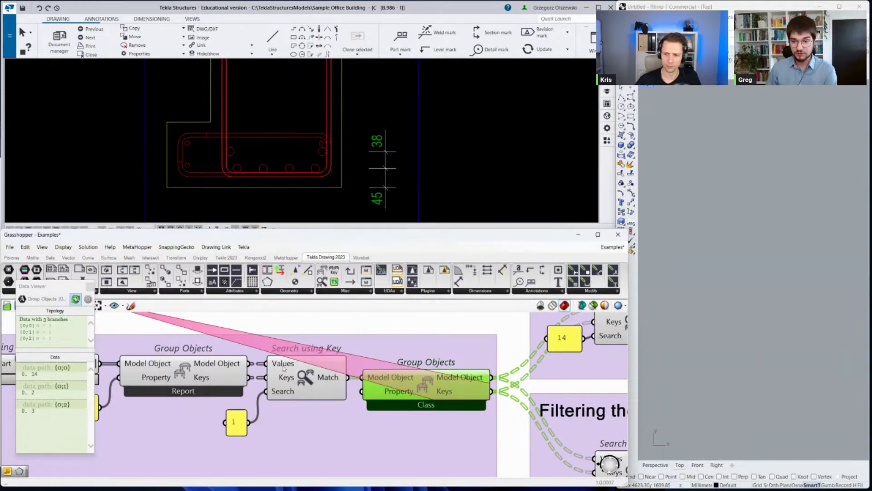
pyautogui.scroll(-2, 306, 392)
pyautogui.scroll(4, 345, 381)
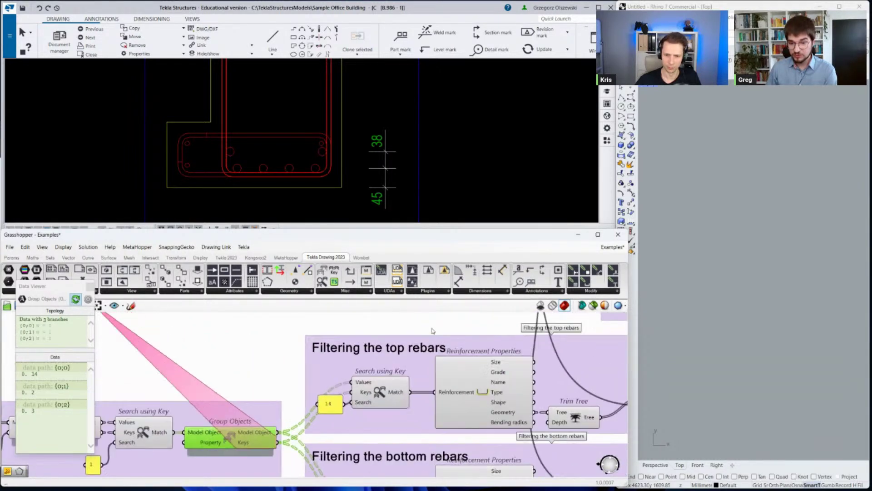
pyautogui.click(382, 356)
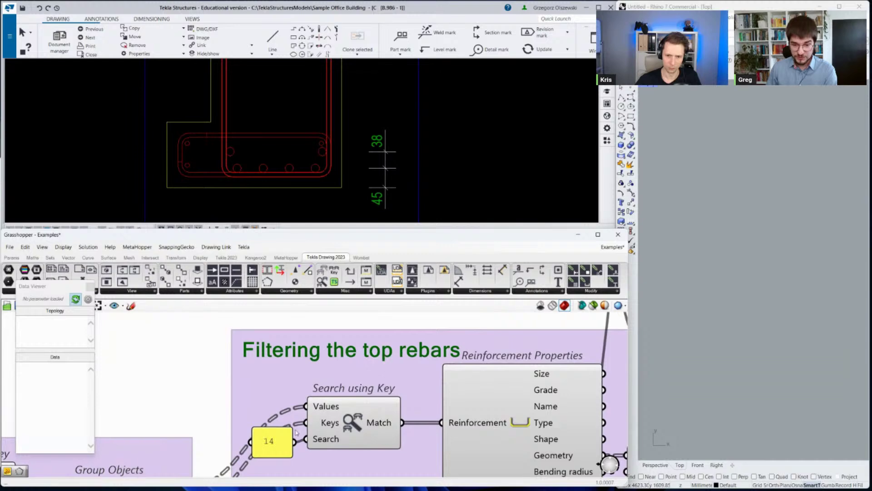
pyautogui.click(271, 451)
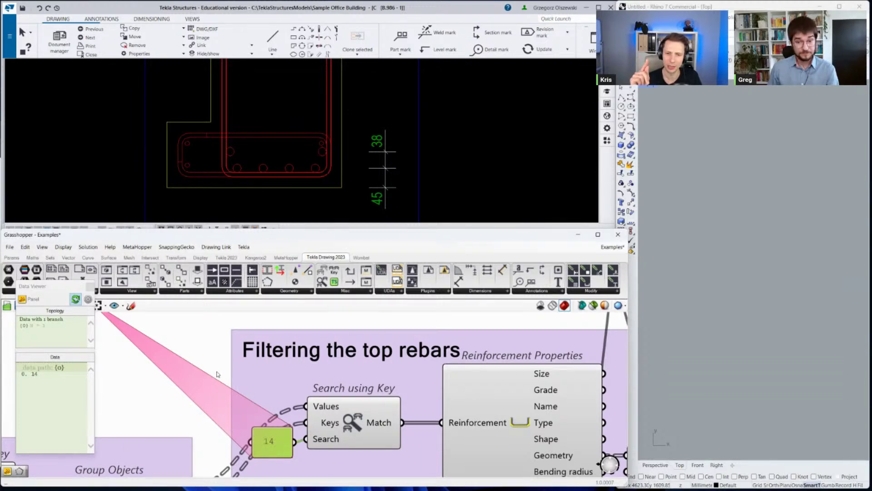
# Set up a Drawing Object parameter above the top rebars group, referencing the upper straight rebar group picked in the section view.
pyautogui.moveTo(211, 350); pyautogui.dragTo(169, 329, button='right')
pyautogui.click(177, 343)
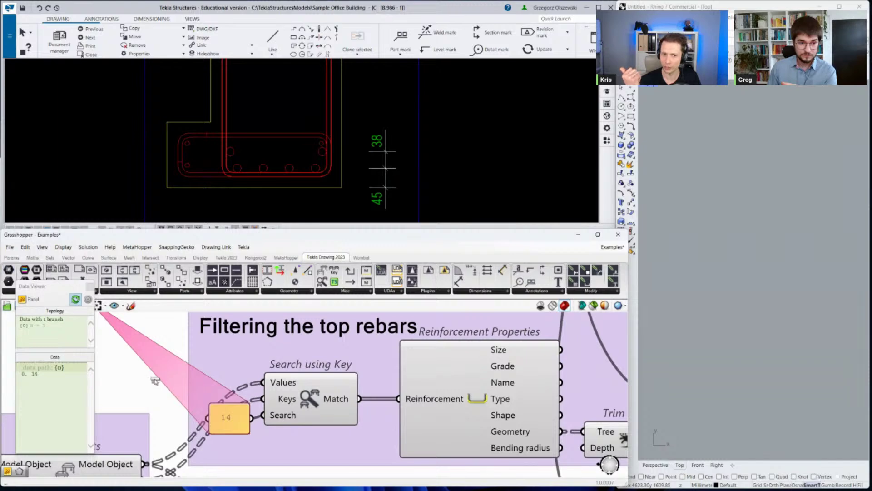
pyautogui.scroll(-5, 172, 331)
pyautogui.scroll(5, 172, 331)
pyautogui.rightClick(172, 323)
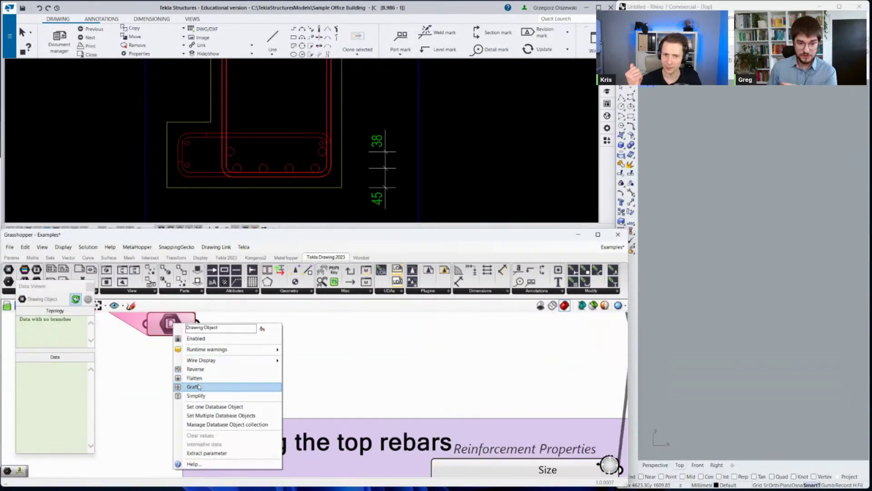
pyautogui.click(204, 406)
pyautogui.click(233, 151)
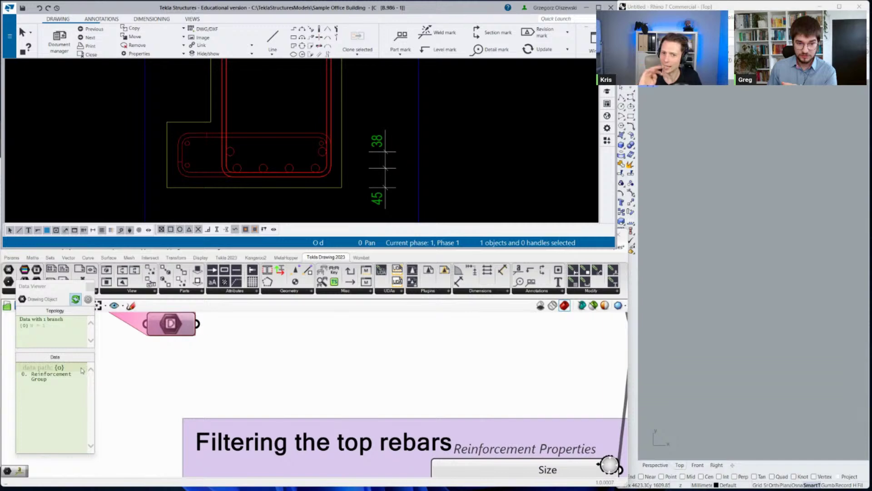
# Check the Drawing Object parameter's referenced data, nudge it slightly, and highlight its rebars in the cleared, enlarged section view.
pyautogui.click(54, 383)
pyautogui.moveTo(184, 335)
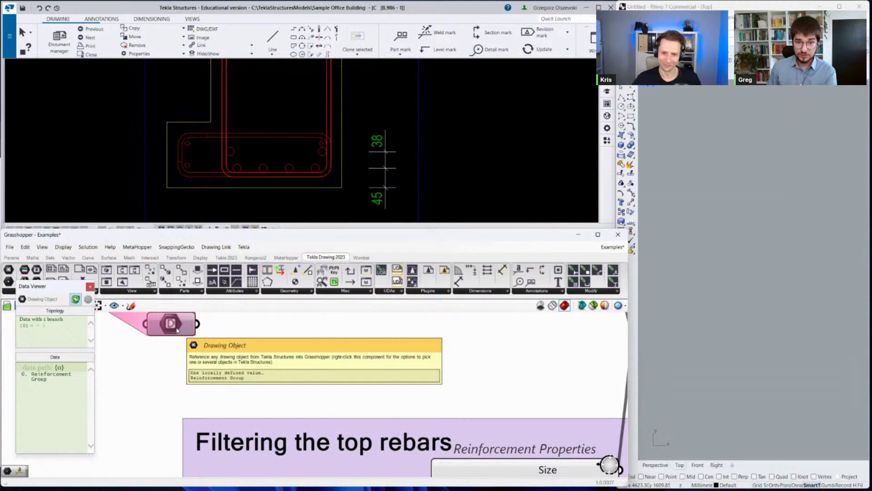
pyautogui.moveTo(178, 329); pyautogui.dragTo(174, 329)
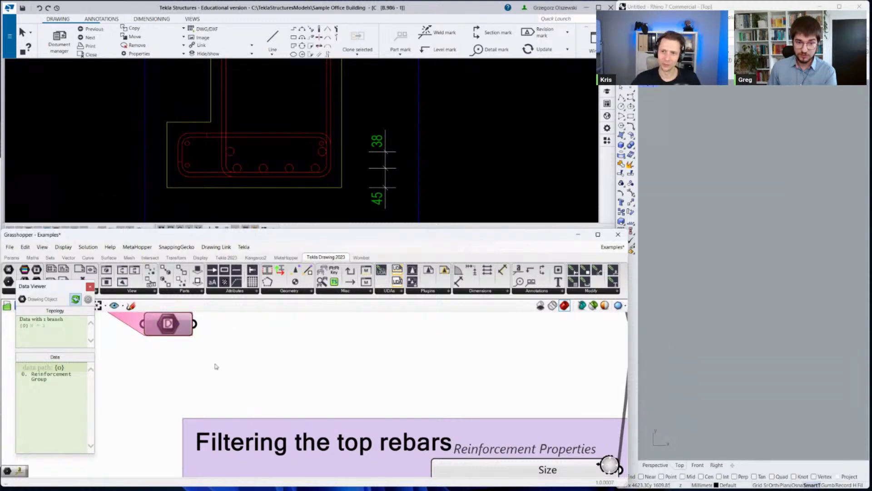
pyautogui.scroll(2, 241, 154)
pyautogui.click(236, 190)
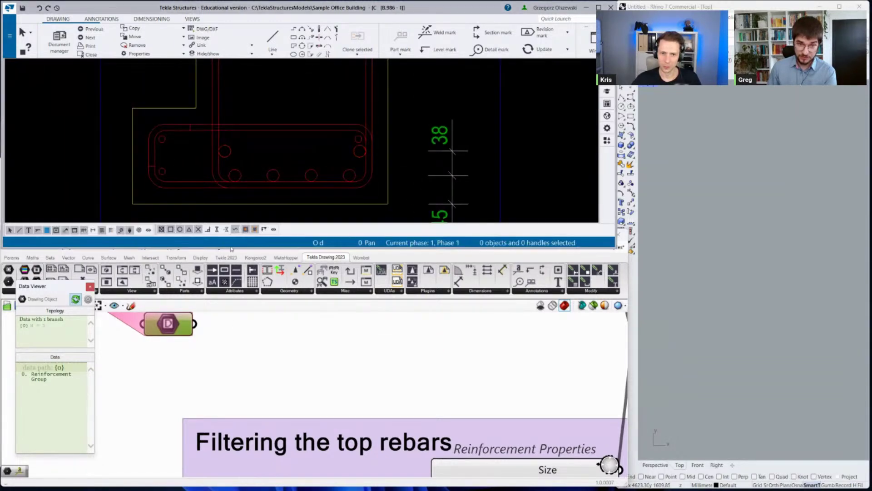
pyautogui.click(175, 326)
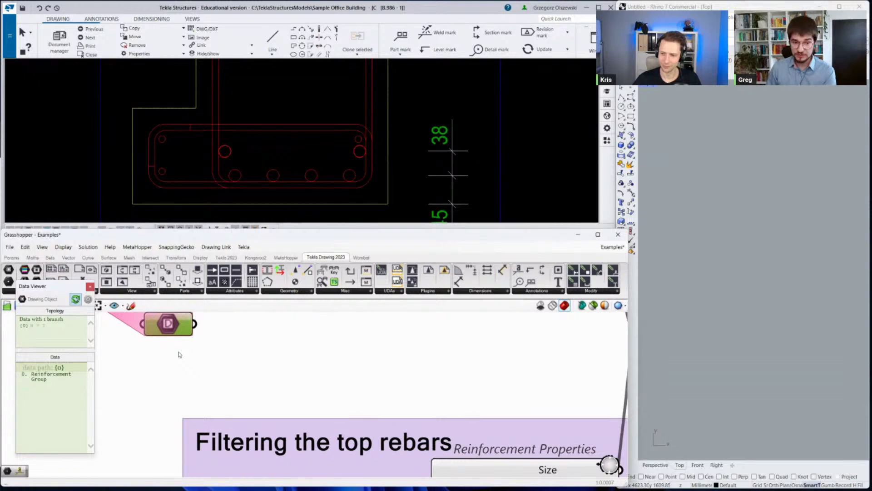
# Inspect the Geometry output of the Reinforcement Properties component in the top rebars group.
pyautogui.scroll(-4, 181, 350)
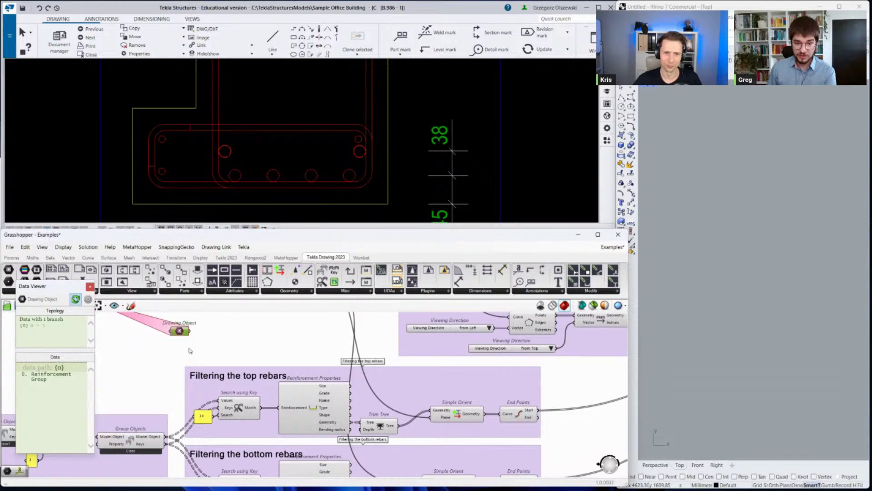
pyautogui.click(190, 350)
pyautogui.scroll(2, 258, 402)
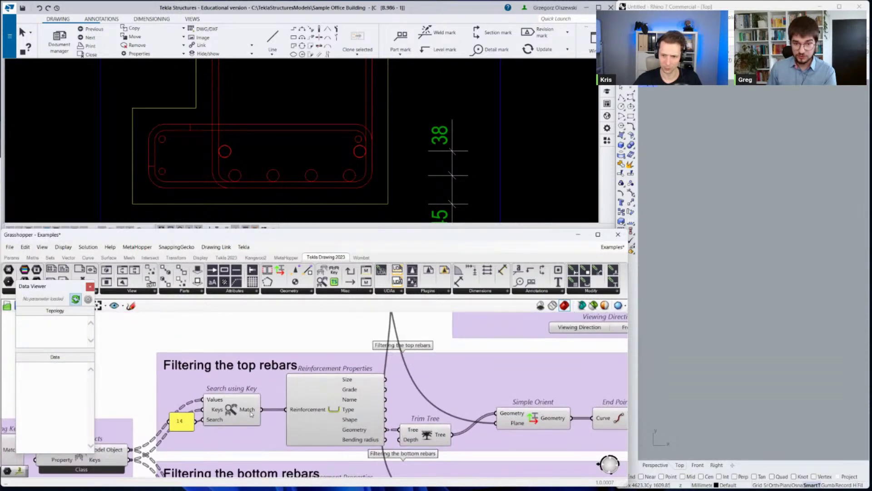
pyautogui.click(334, 409)
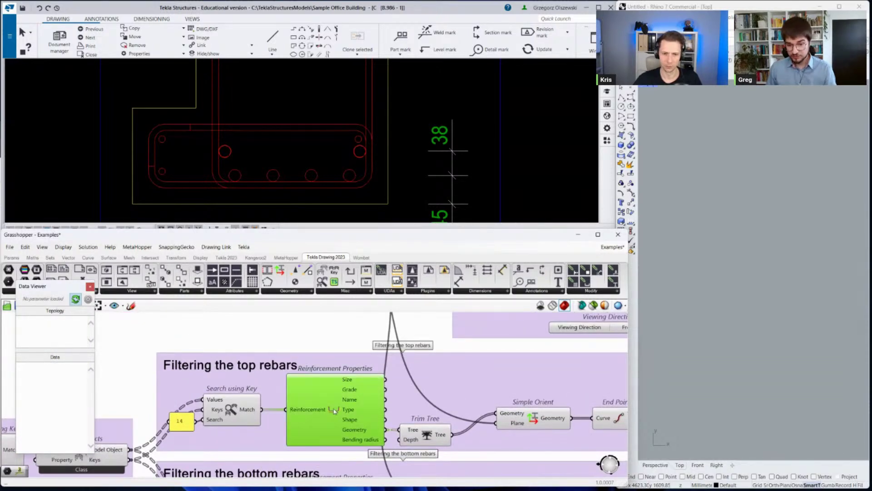
pyautogui.scroll(1, 335, 409)
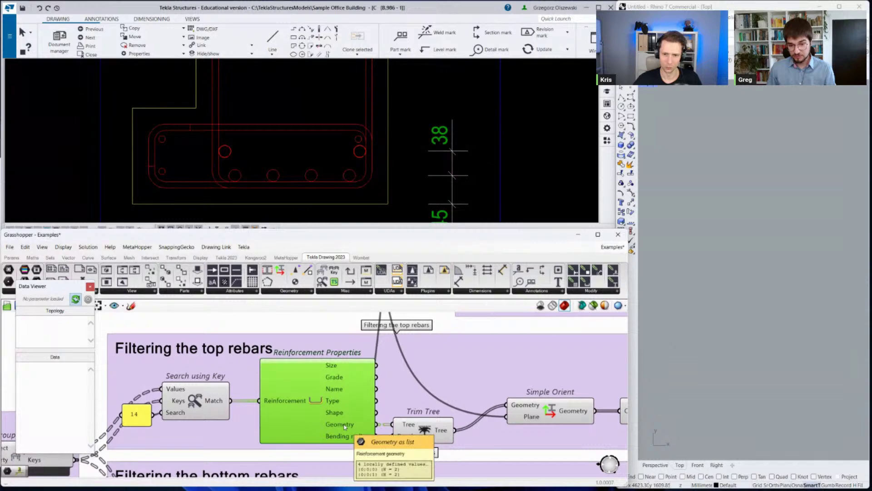
pyautogui.scroll(2, 344, 426)
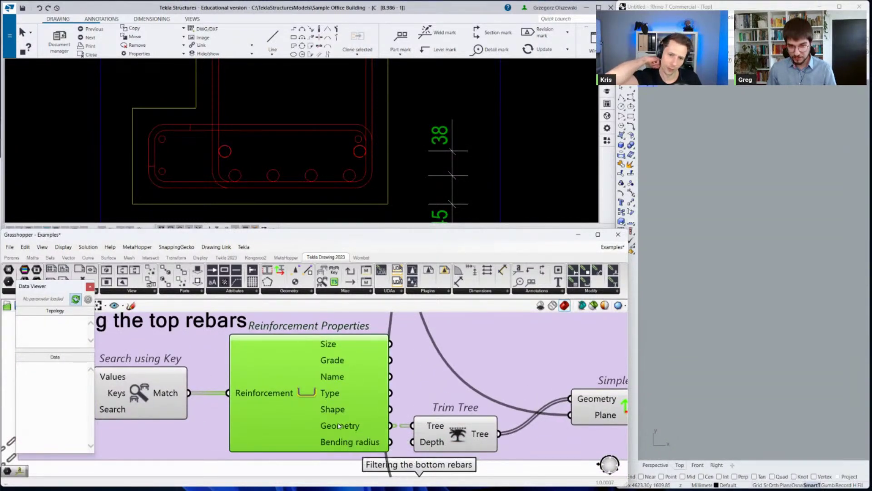
# Look up the Reinforcement Properties component among the Tekla Drawing 2023 geometry components and view its Geometry output data in the top rebars group.
pyautogui.click(226, 257)
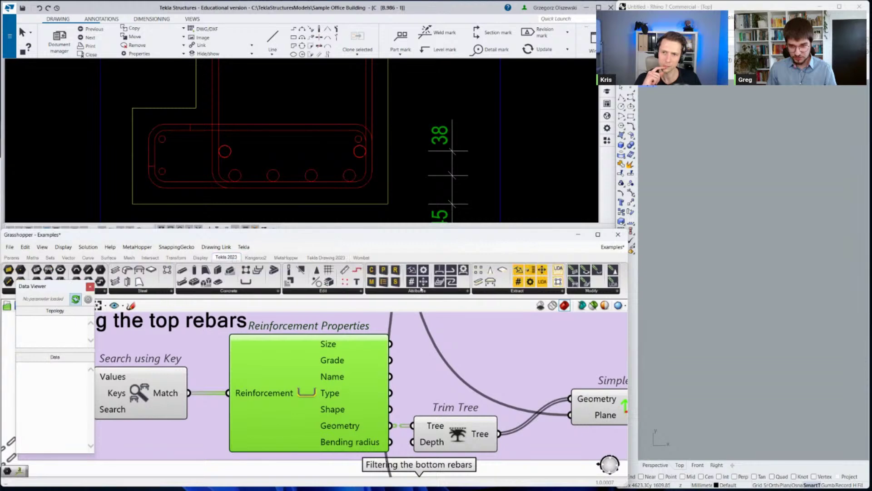
pyautogui.click(499, 293)
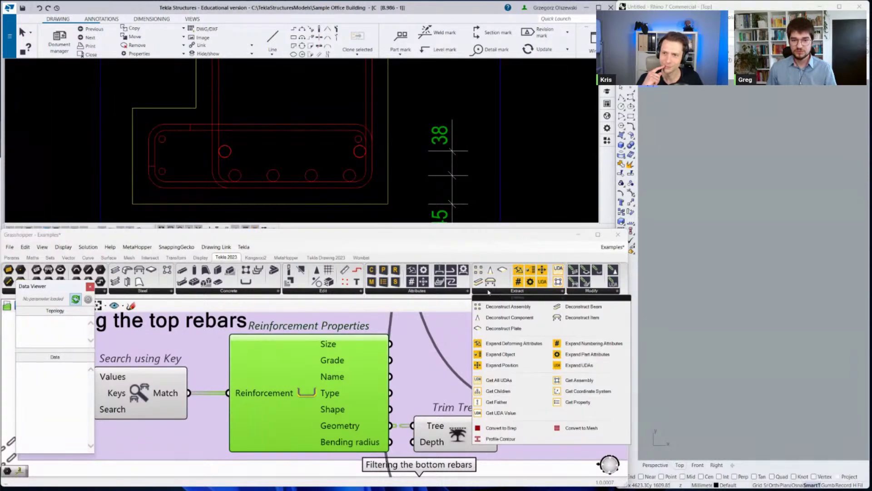
pyautogui.click(339, 258)
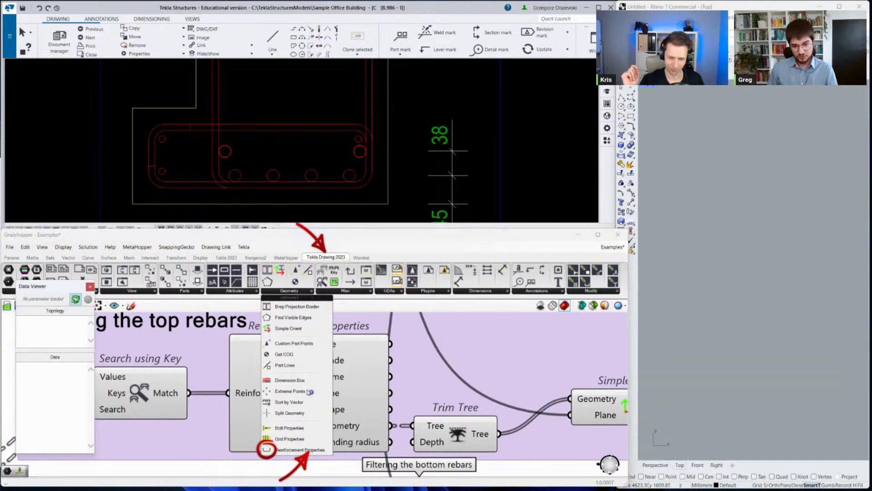
pyautogui.click(340, 430)
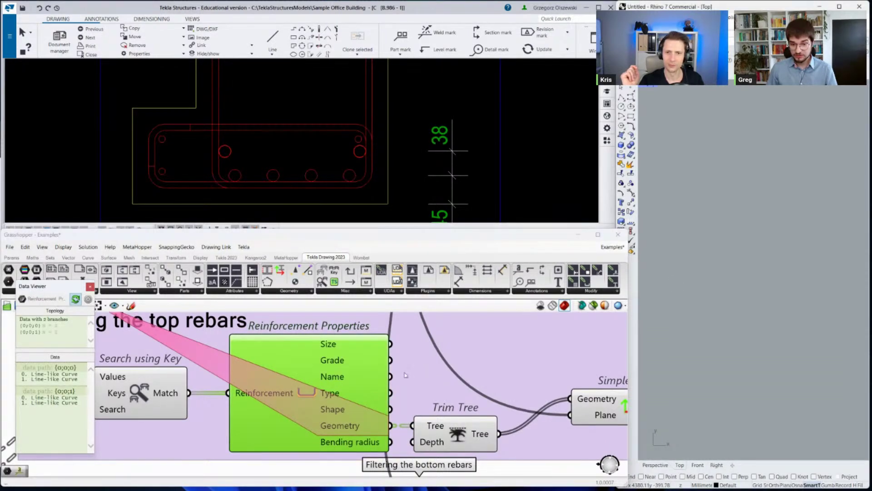
# Zoom the Rhino viewport to the geometry from the top rebars group's Reinforcement Properties component.
pyautogui.scroll(-2, 345, 387)
pyautogui.scroll(-1, 346, 388)
pyautogui.rightClick(323, 335)
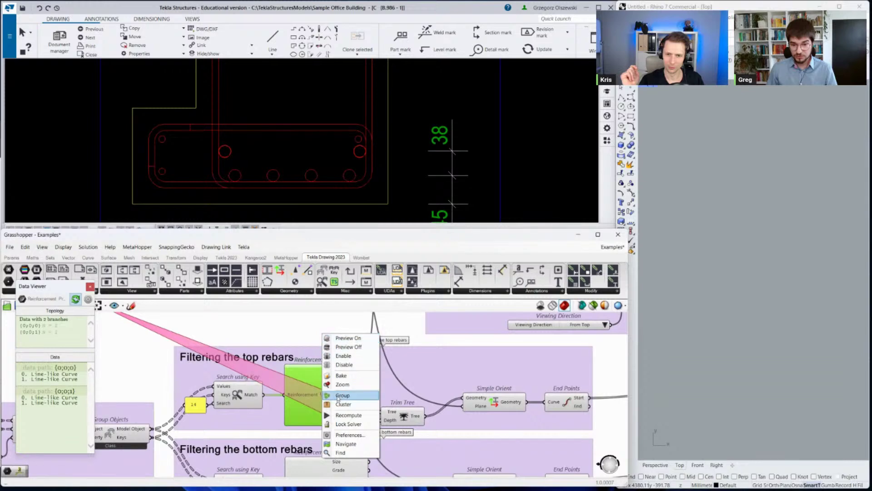
pyautogui.click(709, 159)
pyautogui.scroll(-3, 708, 159)
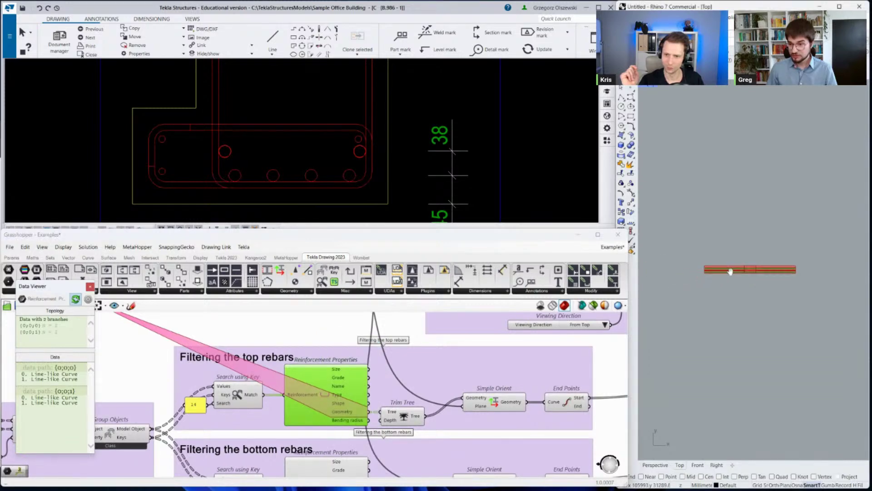
# Switch Rhino to a four-viewport layout and frame the extracted rebar geometry in the perspective view.
pyautogui.click(650, 90)
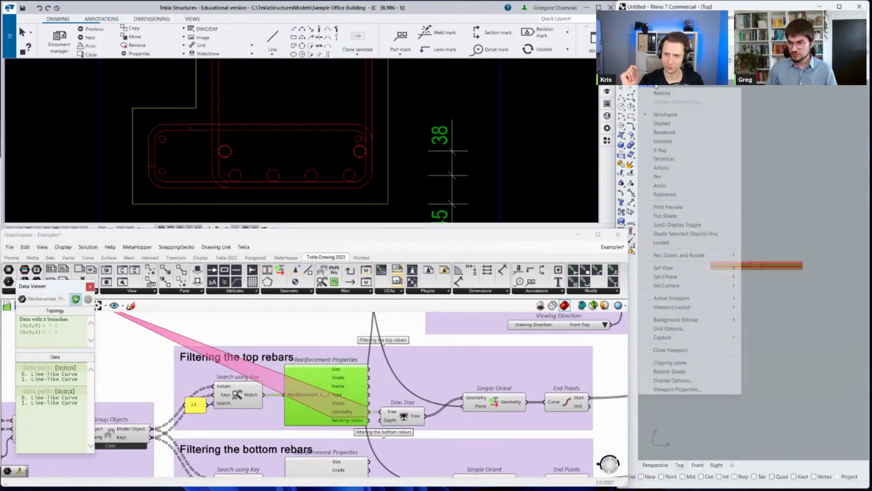
pyautogui.click(667, 290)
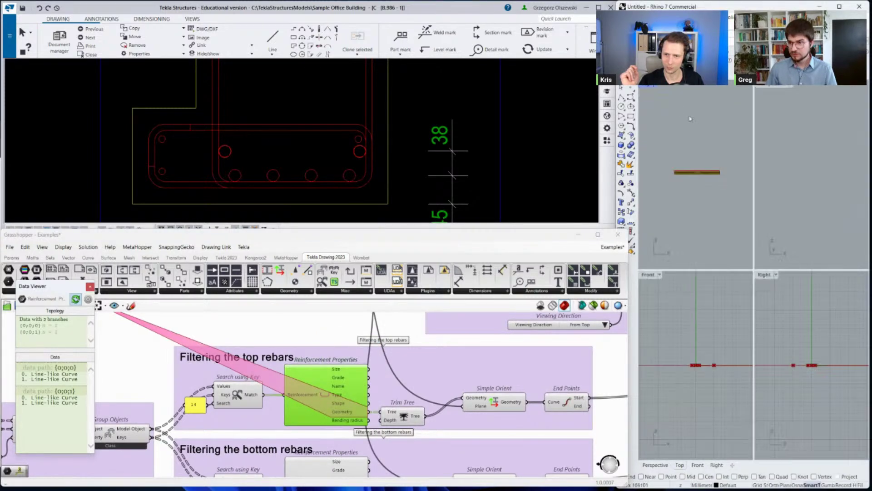
pyautogui.rightClick(346, 329)
pyautogui.click(365, 381)
pyautogui.moveTo(809, 192)
pyautogui.mouseDown(button='right')
pyautogui.moveTo(791, 195)
pyautogui.moveTo(801, 194)
pyautogui.mouseUp(button='right')
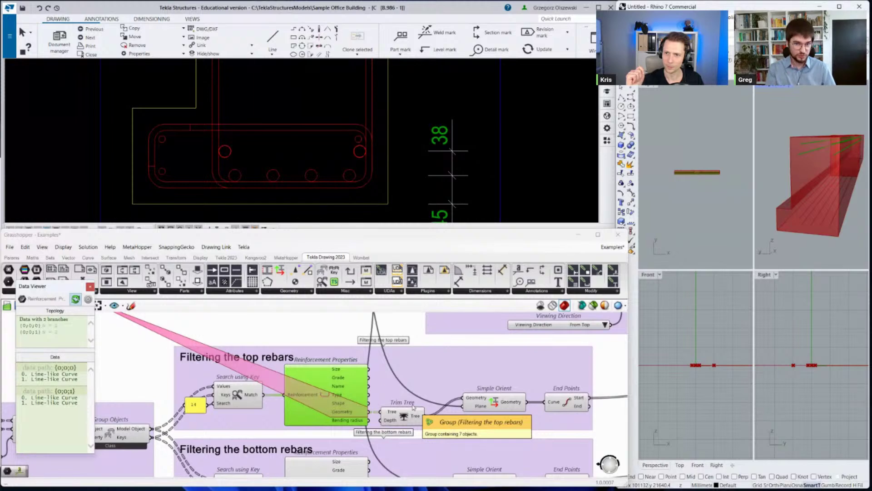
# Check the lower dimension's points in the section view and inspect the Simple Orient and End Points components for the top rebars.
pyautogui.click(545, 181)
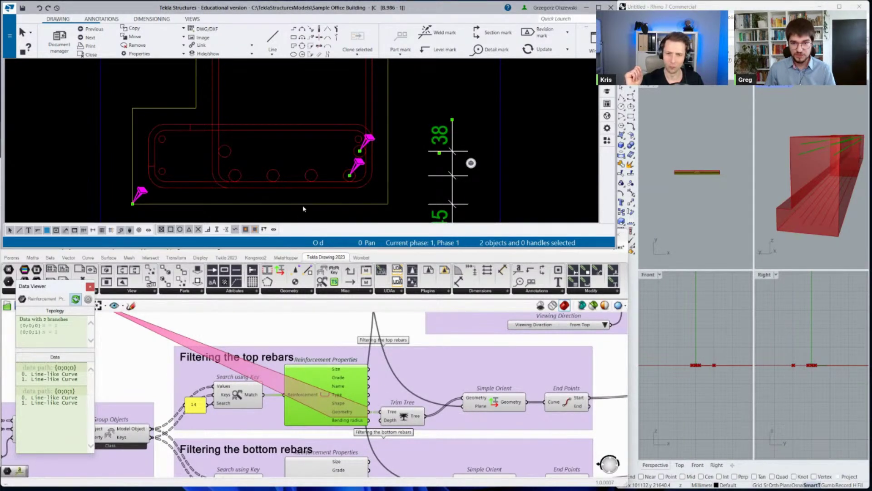
pyautogui.click(450, 343)
pyautogui.moveTo(450, 342); pyautogui.dragTo(395, 330, button='right')
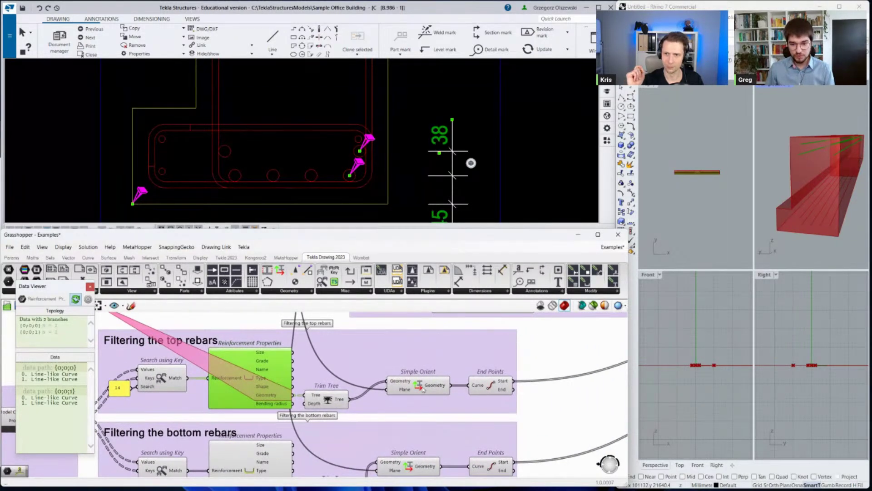
pyautogui.click(427, 387)
pyautogui.scroll(2, 425, 389)
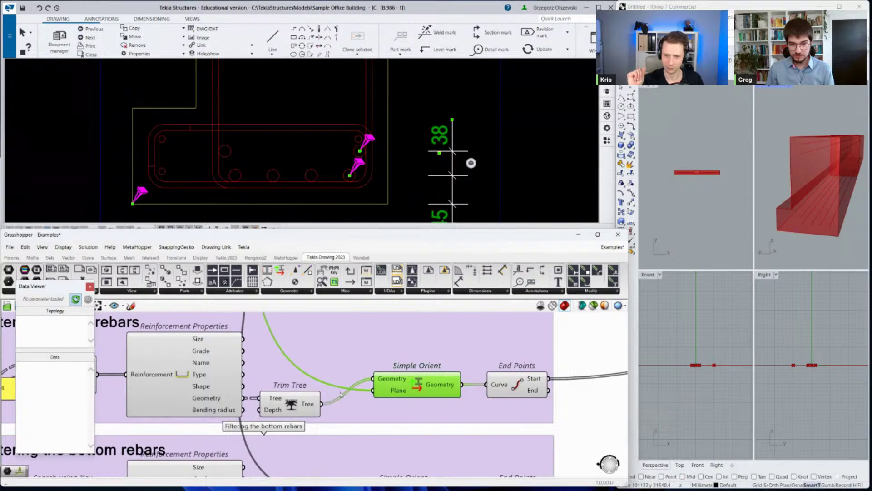
pyautogui.click(517, 384)
pyautogui.scroll(-4, 522, 377)
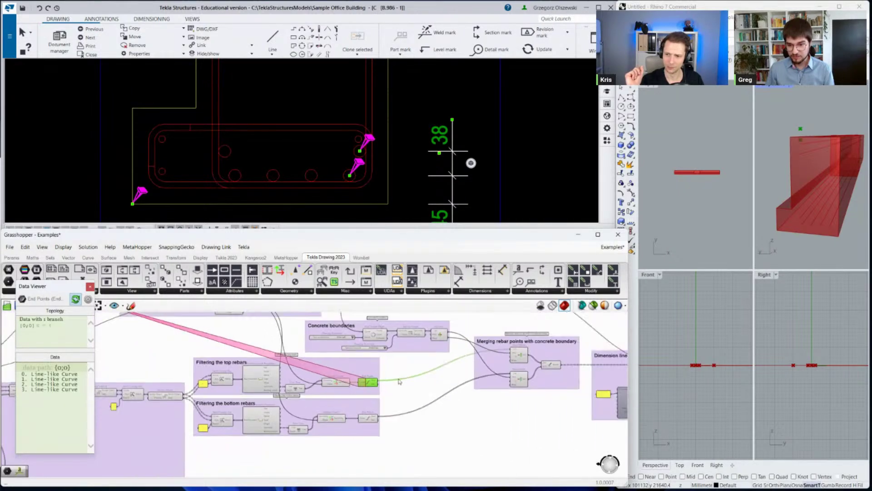
# Examine the Insert Items components that merge rebar points with the concrete boundary, and compare them with the rebars in the section view.
pyautogui.scroll(2, 539, 354)
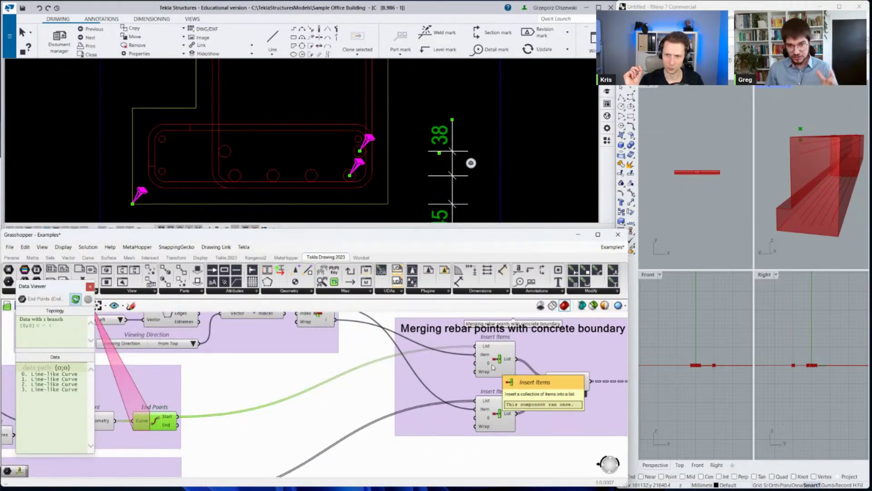
pyautogui.scroll(-2, 407, 132)
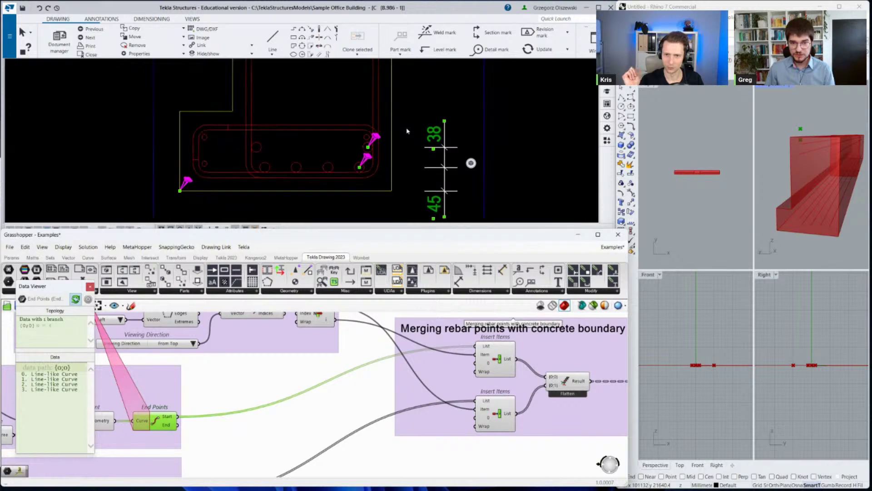
pyautogui.scroll(2, 381, 166)
pyautogui.click(363, 153)
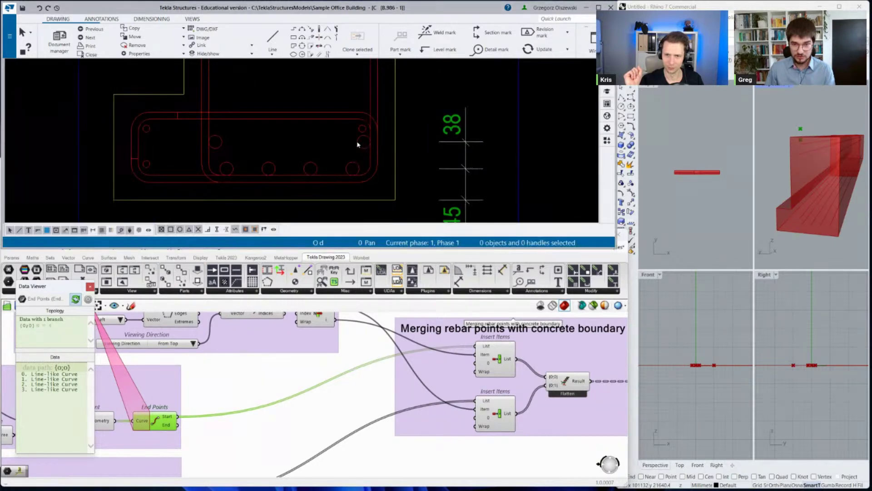
pyautogui.scroll(-3, 344, 192)
pyautogui.scroll(4, 354, 131)
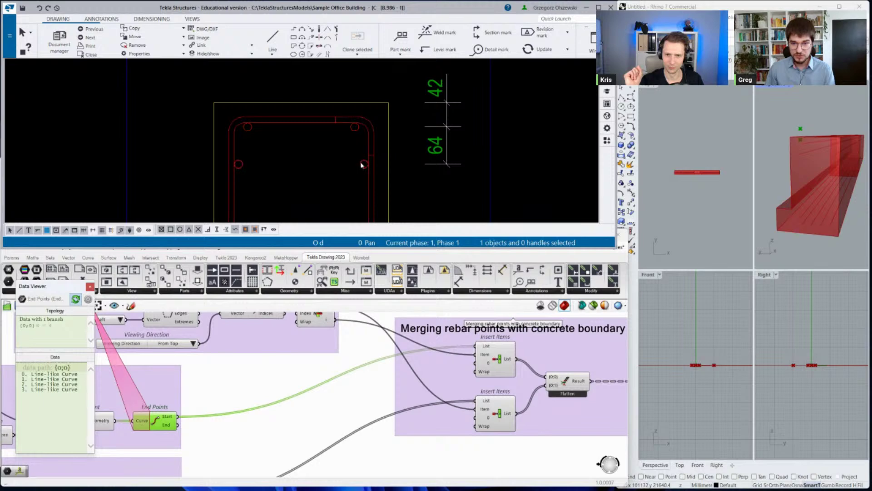
# Try a vertical dimension between the two right-hand rebars near the section's top, placed left of the section, and delete it.
pyautogui.click(152, 18)
pyautogui.click(93, 41)
pyautogui.click(355, 127)
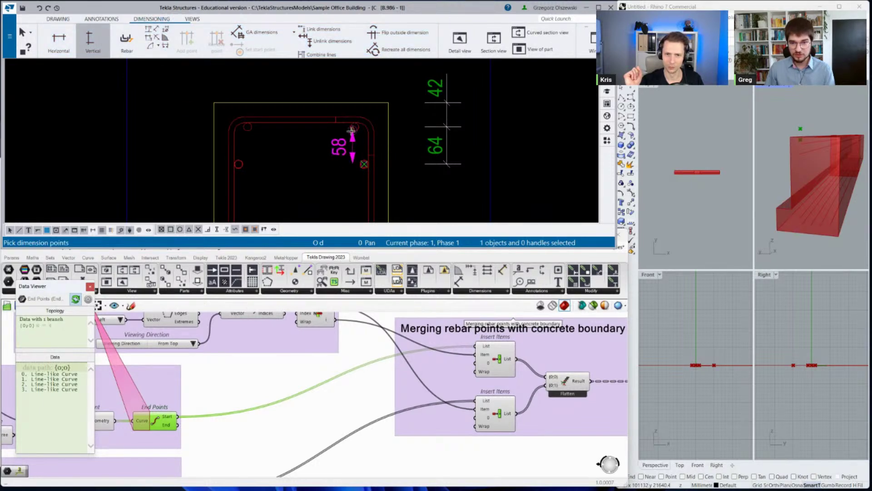
pyautogui.click(171, 140)
pyautogui.rightClick(179, 145)
pyautogui.click(184, 156)
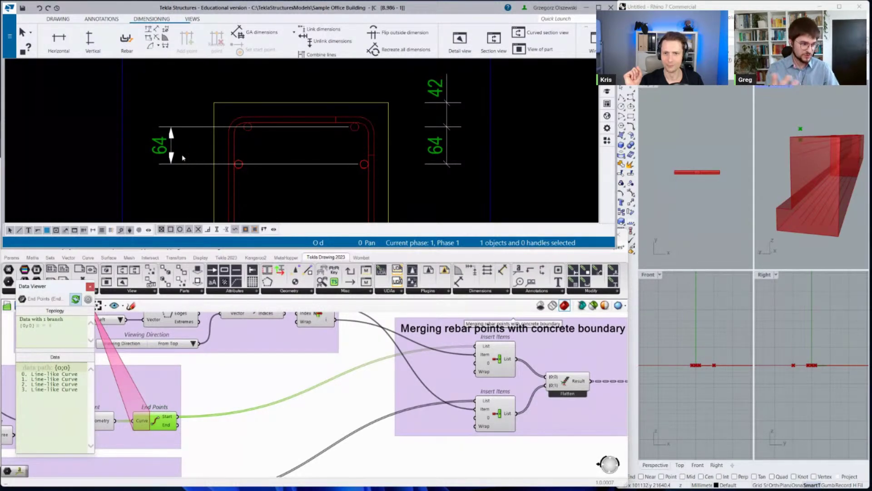
pyautogui.click(189, 167)
pyautogui.press('Delete')
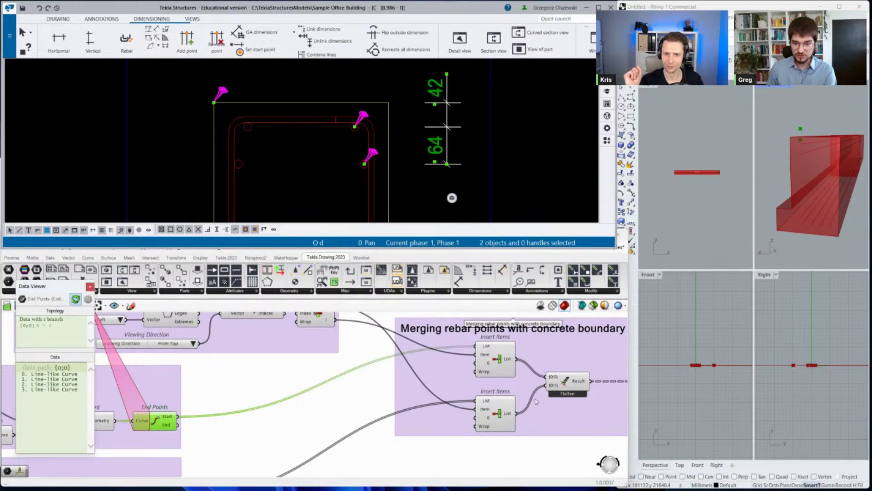
# Inspect the Find Visible Edges result in the Concrete boundaries group by zooming Rhino to its section outline.
pyautogui.scroll(-3, 445, 376)
pyautogui.scroll(-2, 421, 391)
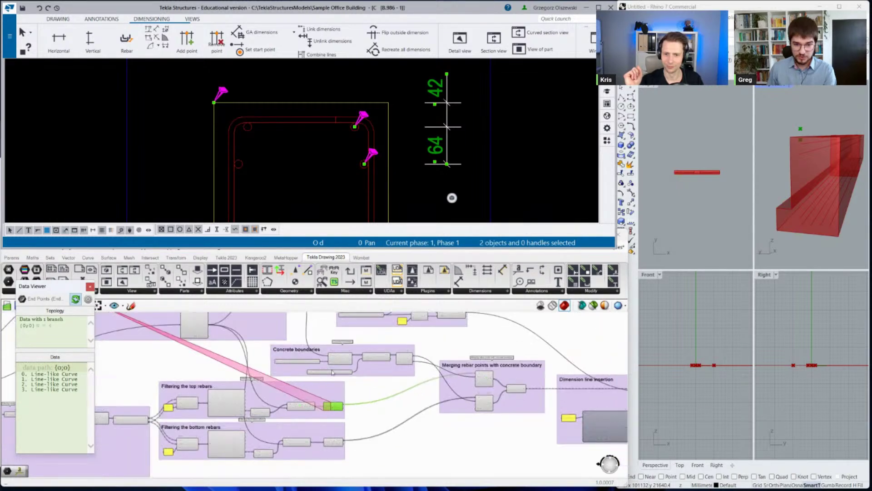
pyautogui.scroll(5, 348, 349)
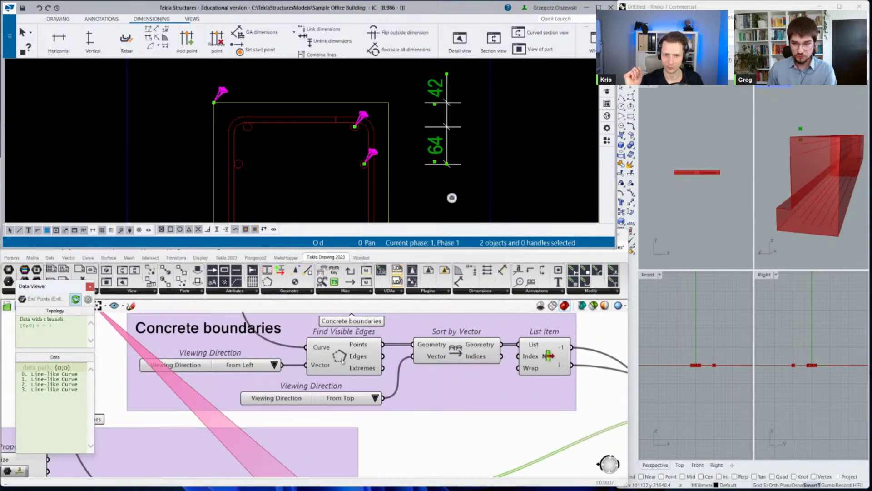
pyautogui.click(342, 361)
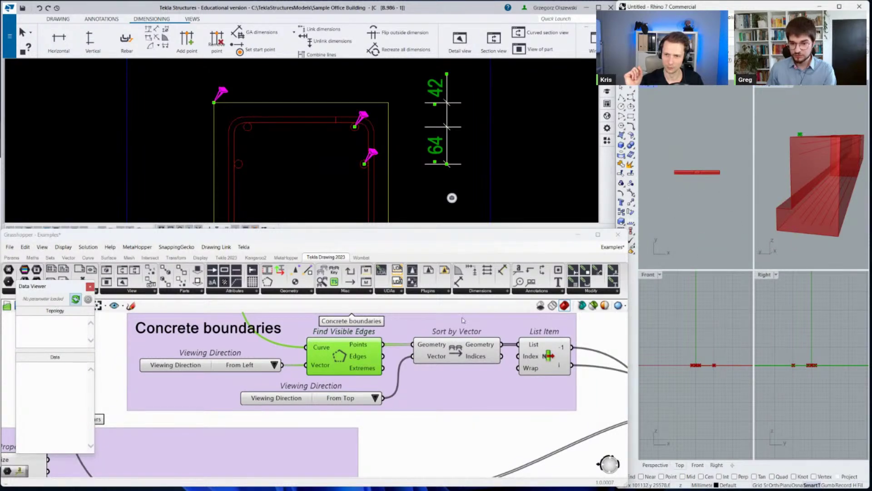
pyautogui.rightClick(420, 368)
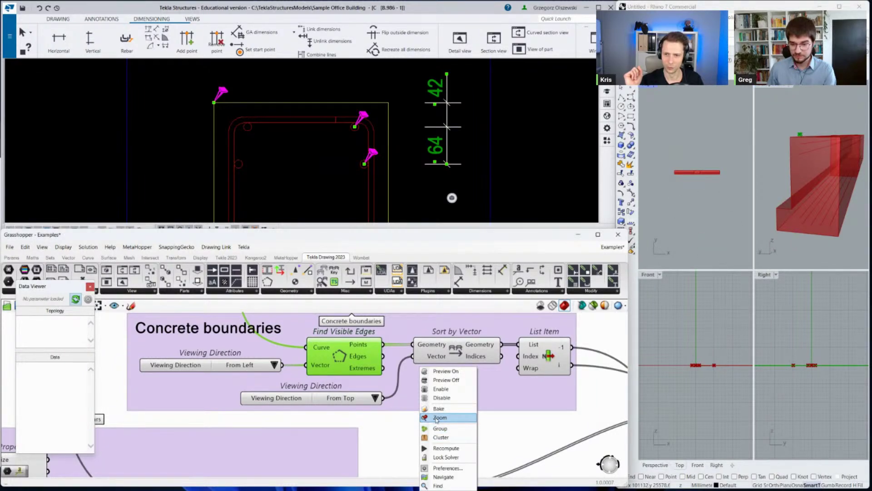
pyautogui.click(439, 417)
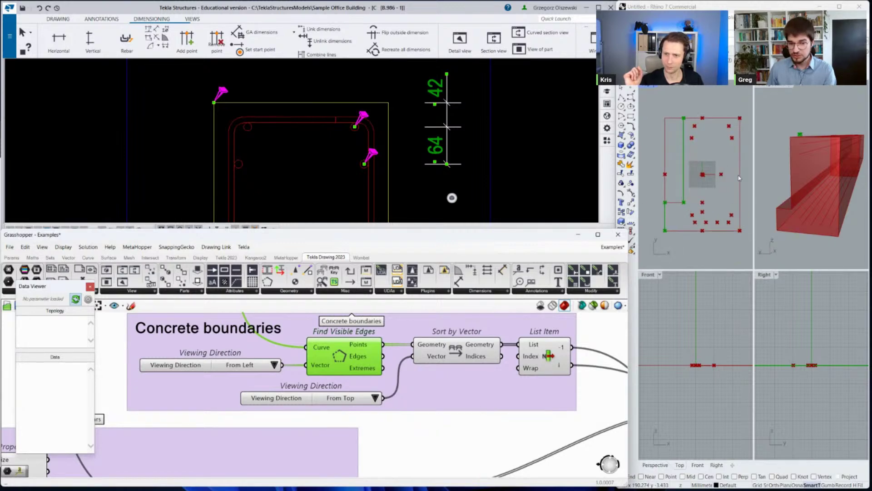
# Try From Right as the viewing direction for Find Visible Edges in the Concrete boundaries group, and restore From Left.
pyautogui.click(275, 366)
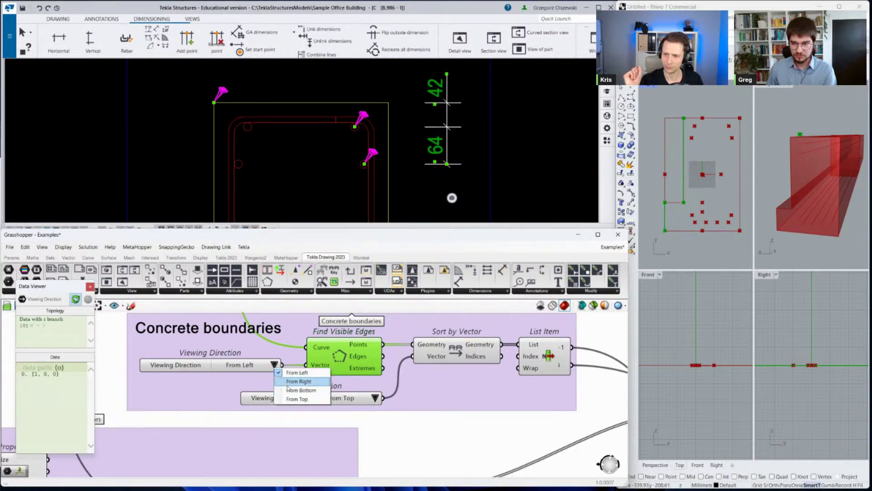
pyautogui.click(287, 384)
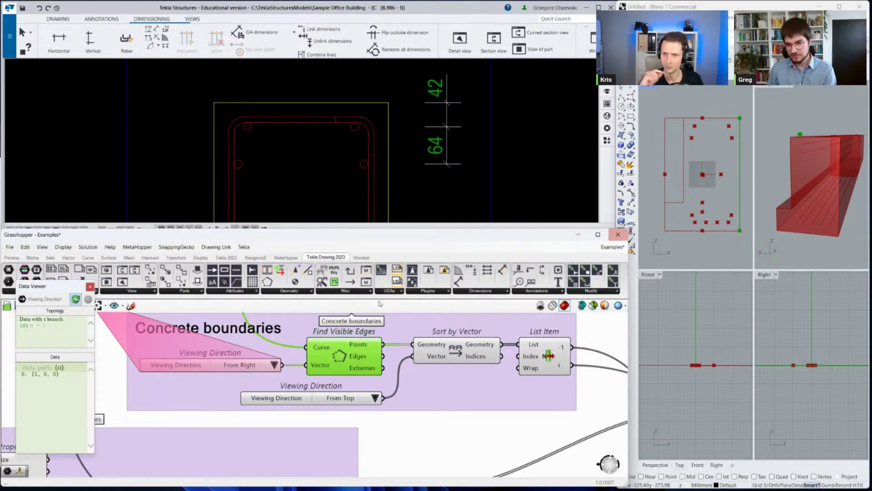
pyautogui.click(274, 365)
pyautogui.click(300, 385)
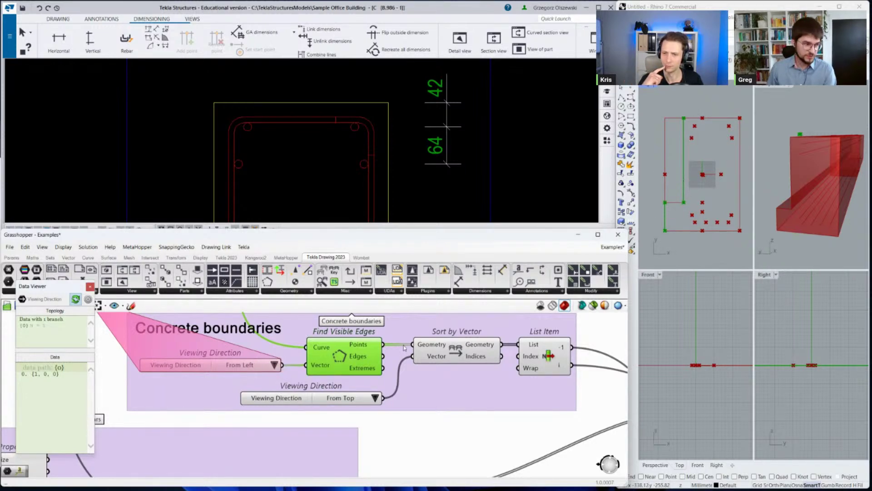
# Set the viewing direction in the Placement of dimension line group to From Left, with the whole section view visible.
pyautogui.scroll(-5, 371, 381)
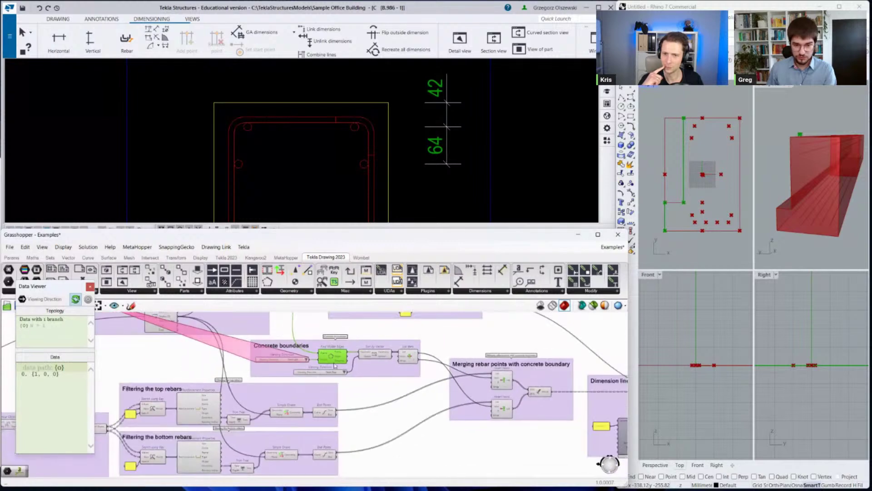
pyautogui.scroll(4, 366, 394)
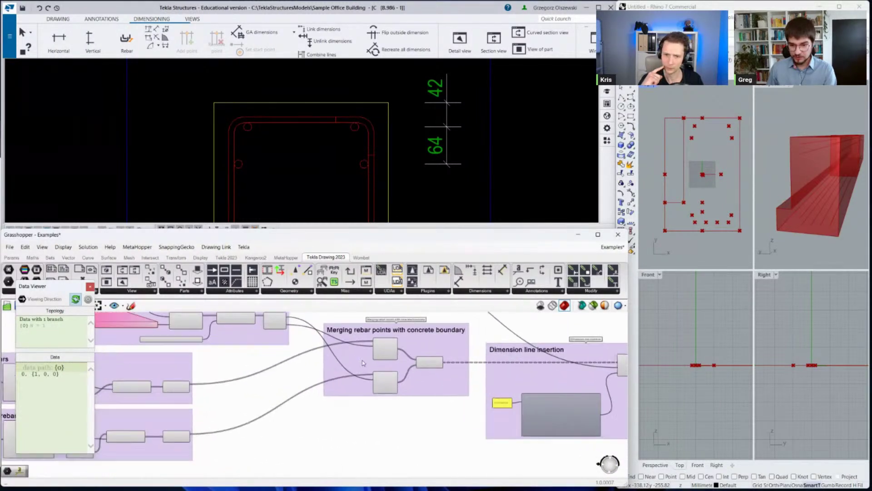
pyautogui.moveTo(363, 362); pyautogui.dragTo(454, 417, button='right')
pyautogui.scroll(3, 248, 386)
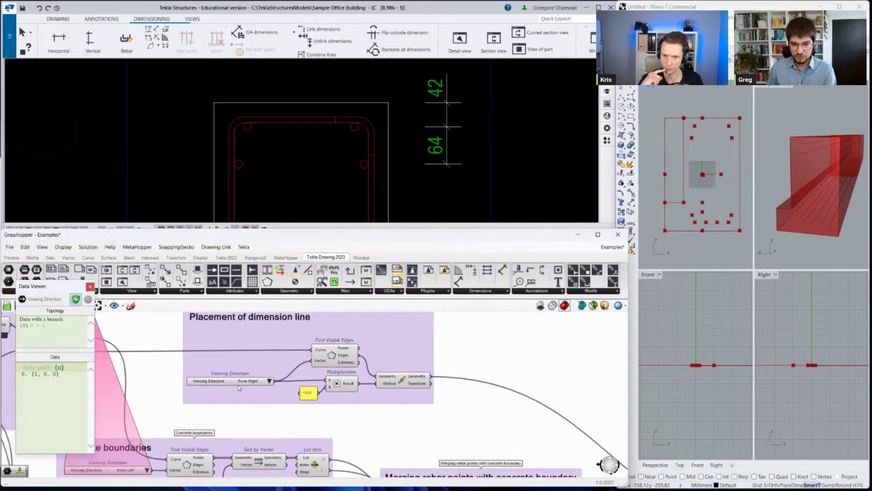
pyautogui.moveTo(286, 358); pyautogui.dragTo(287, 401, button='right')
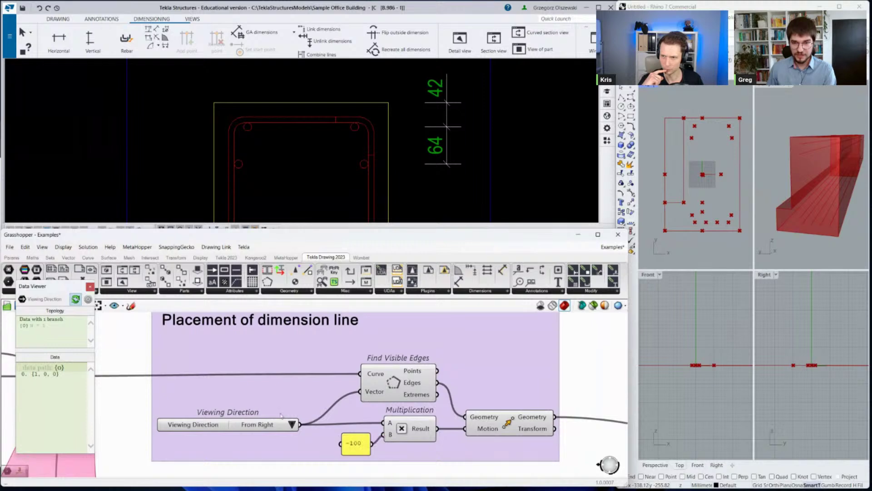
pyautogui.scroll(-5, 298, 153)
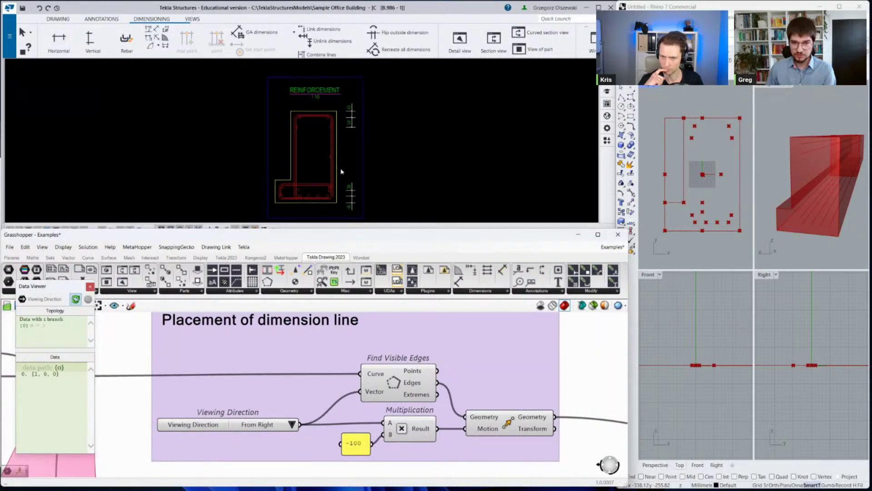
pyautogui.click(298, 424)
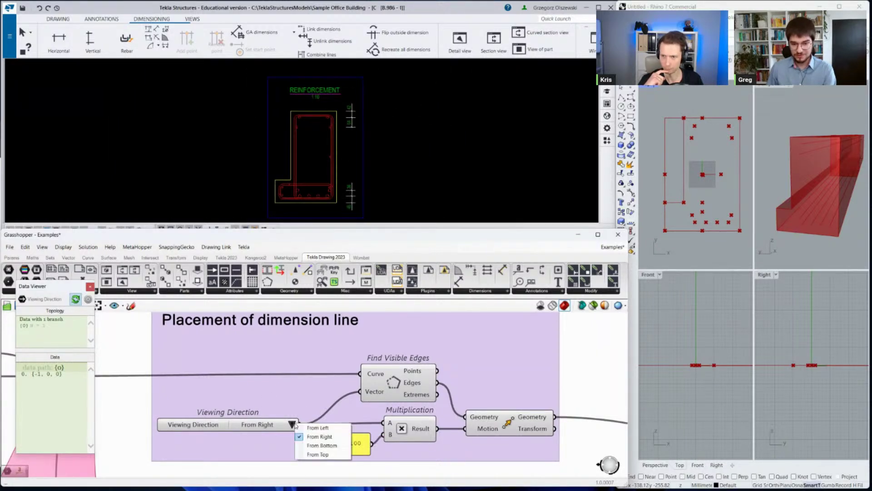
pyautogui.click(317, 428)
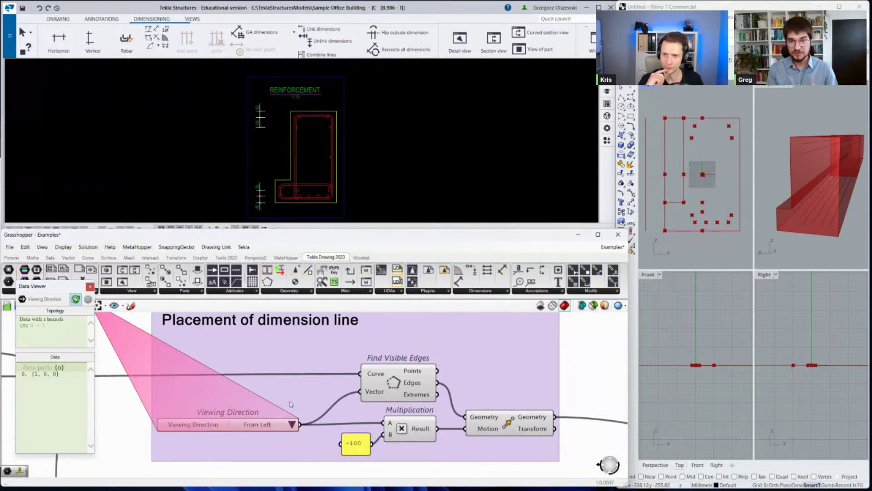
# Set the viewing direction in the Placement of dimension line group to From Right.
pyautogui.click(293, 424)
pyautogui.click(301, 440)
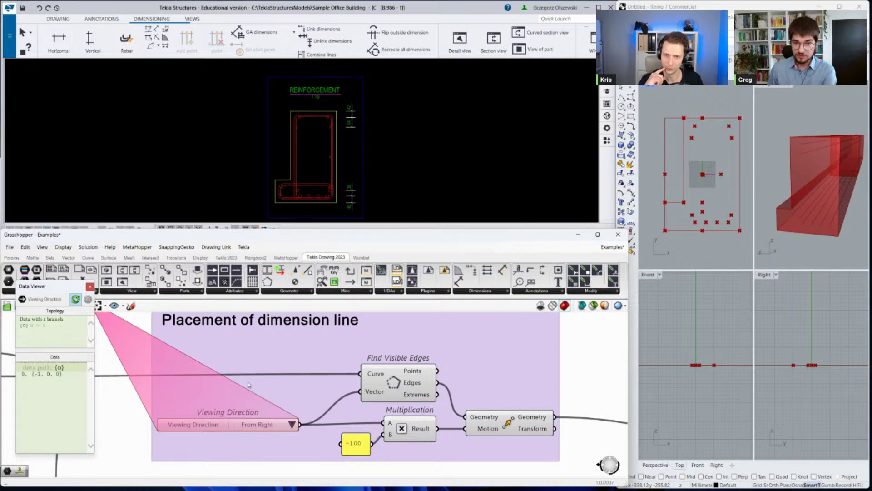
# Examine the Points and Location inputs of the Dimension Line component and find the location line beside the section in Rhino.
pyautogui.scroll(-4, 249, 385)
pyautogui.scroll(2, 414, 449)
pyautogui.scroll(-4, 346, 400)
pyautogui.moveTo(387, 336)
pyautogui.mouseDown(button='right')
pyautogui.moveTo(345, 395)
pyautogui.moveTo(362, 355)
pyautogui.moveTo(380, 342)
pyautogui.mouseUp(button='right')
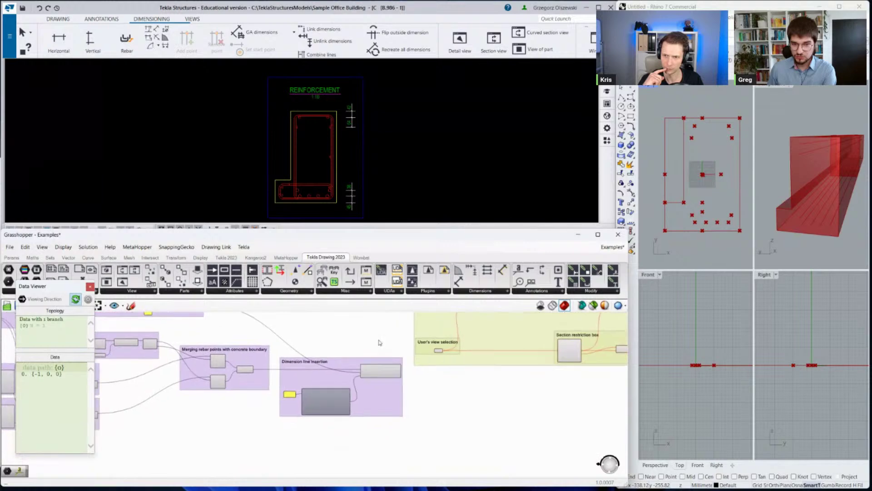
pyautogui.scroll(3, 356, 384)
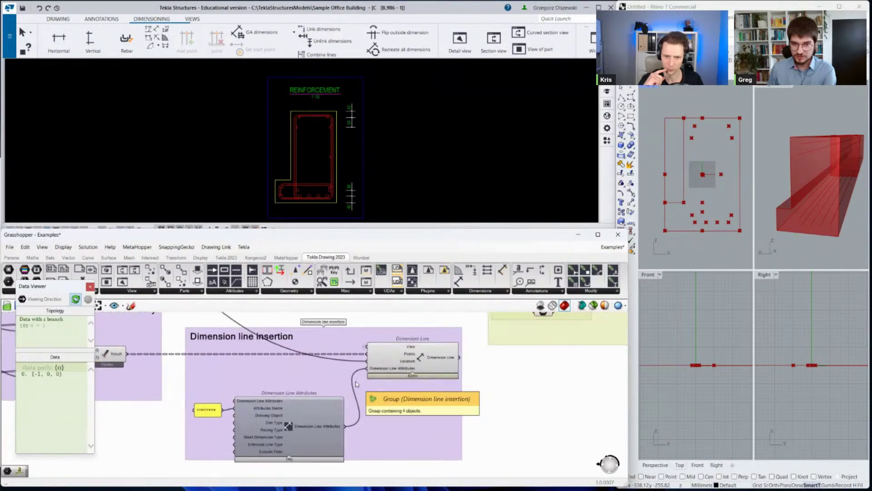
pyautogui.scroll(1, 356, 384)
pyautogui.moveTo(327, 393)
pyautogui.mouseDown(button='right')
pyautogui.moveTo(337, 383)
pyautogui.moveTo(353, 389)
pyautogui.mouseUp(button='right')
pyautogui.click(452, 342)
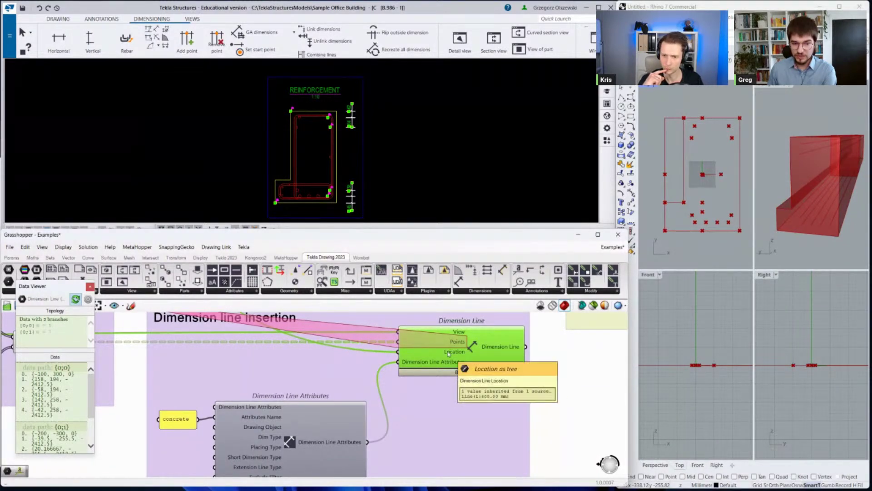
pyautogui.click(449, 352)
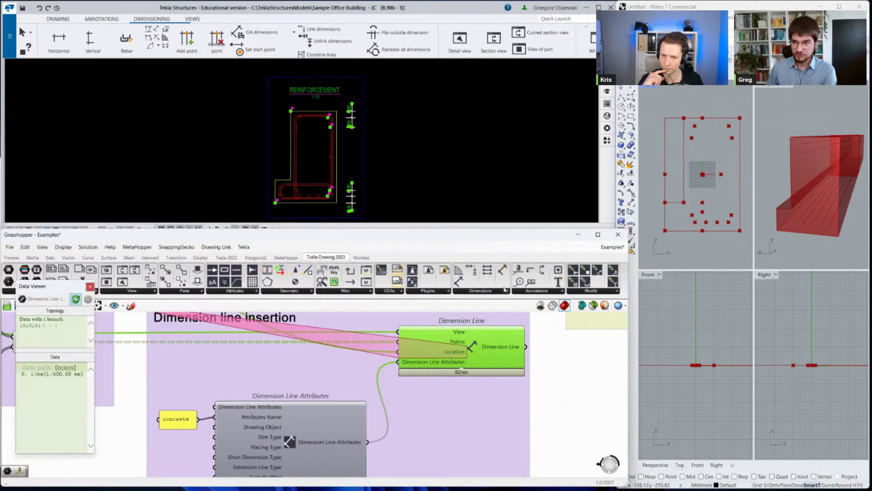
pyautogui.scroll(-4, 695, 191)
pyautogui.scroll(3, 695, 192)
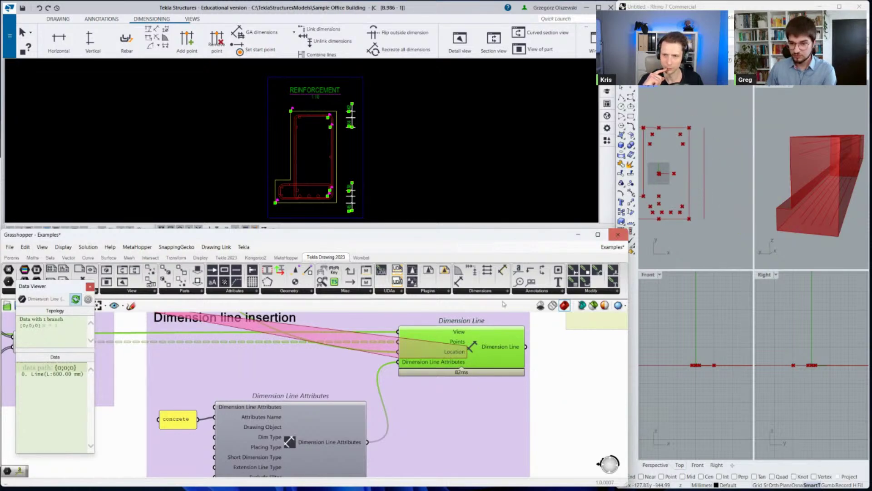
# Compare the Dimension Line component's Points data with its Location data up close in the Dimension line insertion group.
pyautogui.scroll(2, 432, 340)
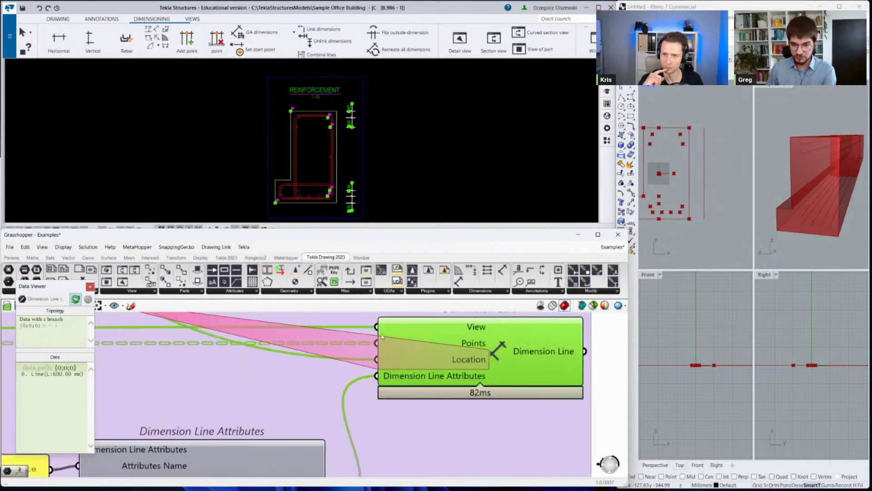
pyautogui.click(468, 335)
pyautogui.click(467, 344)
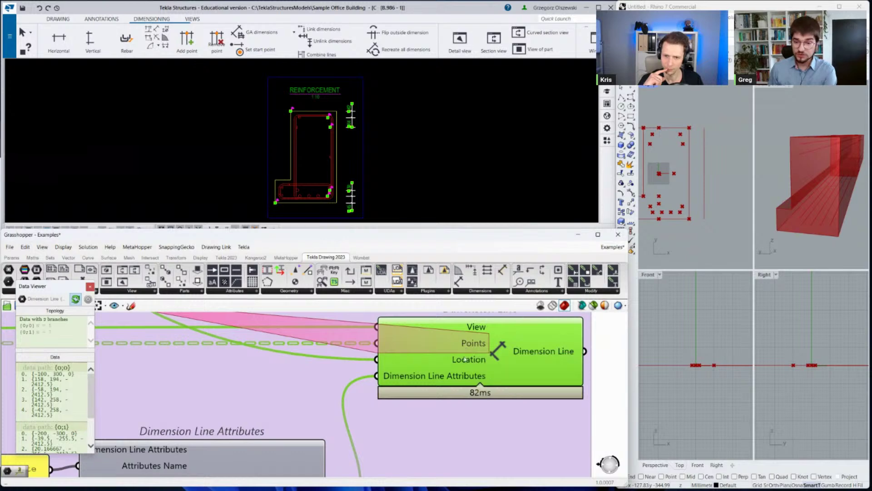
pyautogui.click(462, 360)
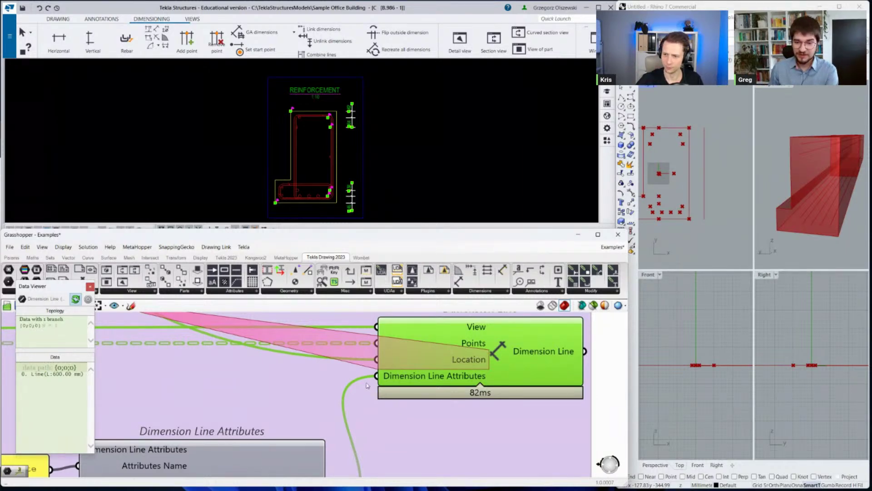
pyautogui.scroll(-3, 368, 384)
pyautogui.scroll(-1, 367, 383)
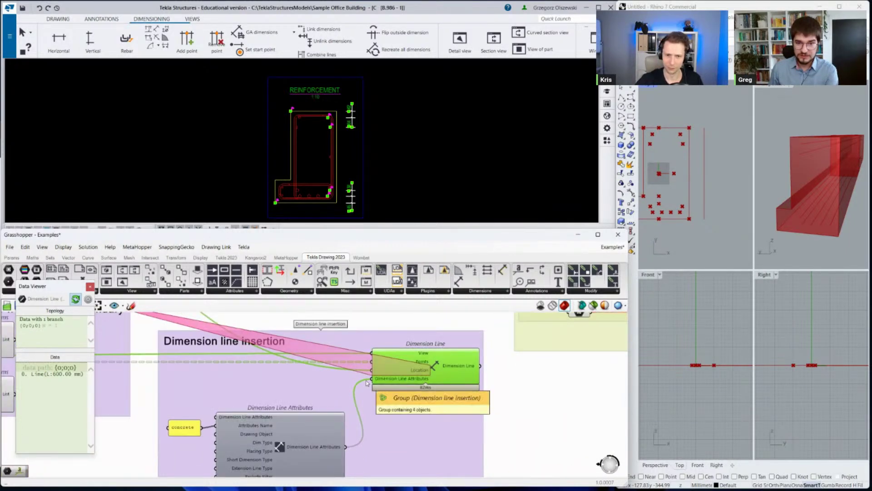
pyautogui.scroll(-1, 367, 383)
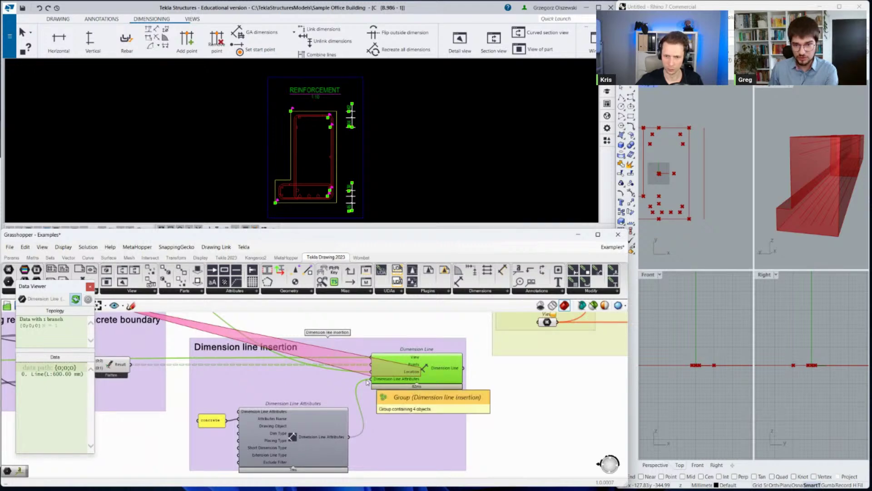
pyautogui.scroll(-3, 506, 380)
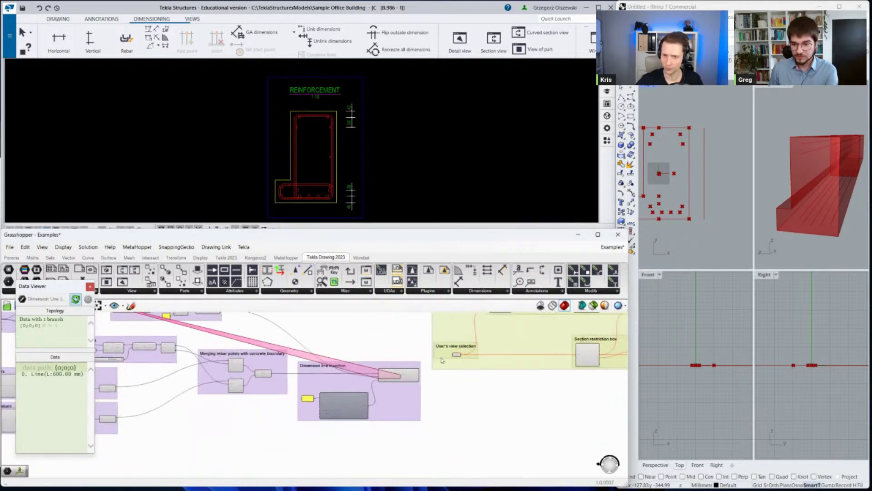
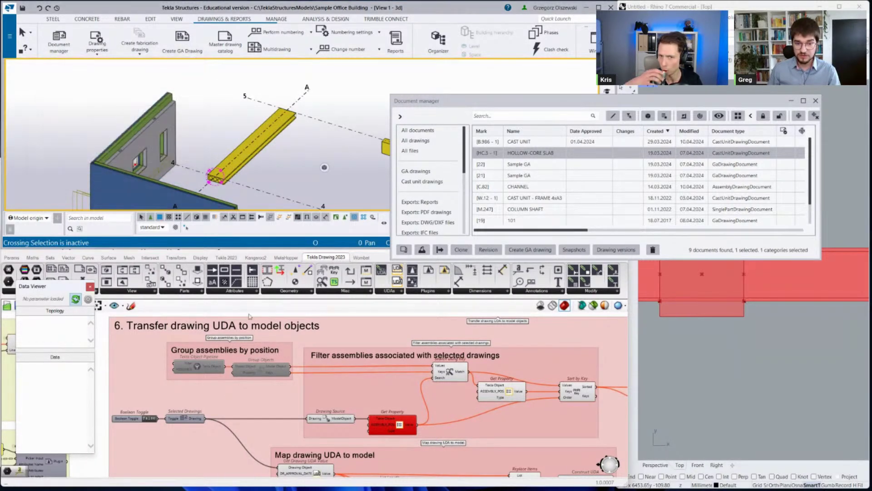
# Enable the Tekla Object Pipeline and Group Objects components in the Group assemblies by position group.
pyautogui.click(202, 368)
pyautogui.keyDown('shift'); pyautogui.click(260, 369); pyautogui.keyUp('shift')
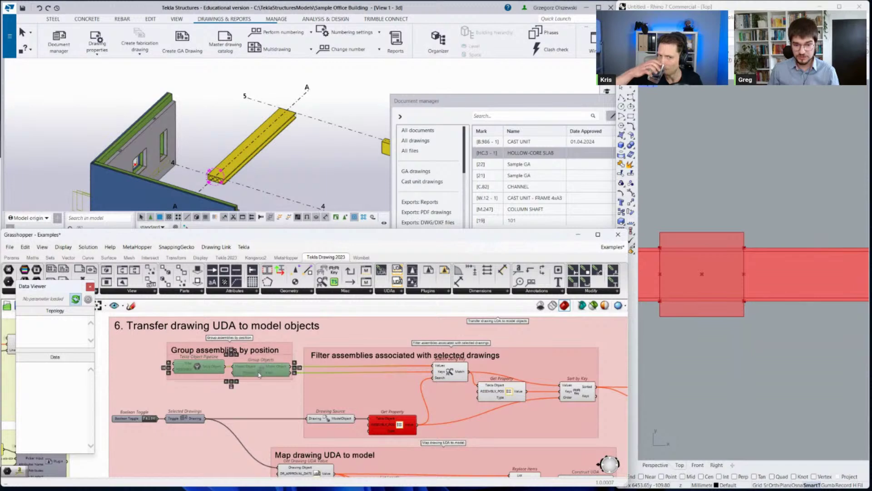
pyautogui.rightClick(258, 372)
pyautogui.click(280, 396)
pyautogui.scroll(2, 199, 369)
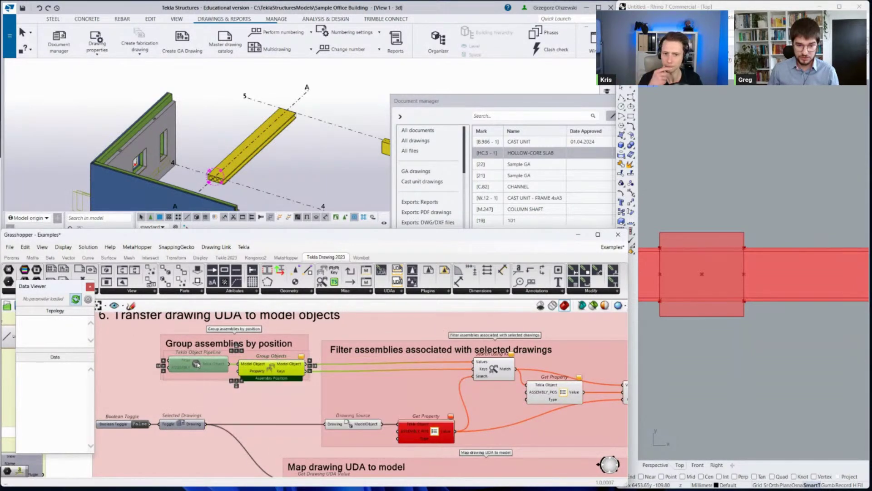
pyautogui.click(196, 367)
pyautogui.rightClick(196, 364)
pyautogui.press('Escape')
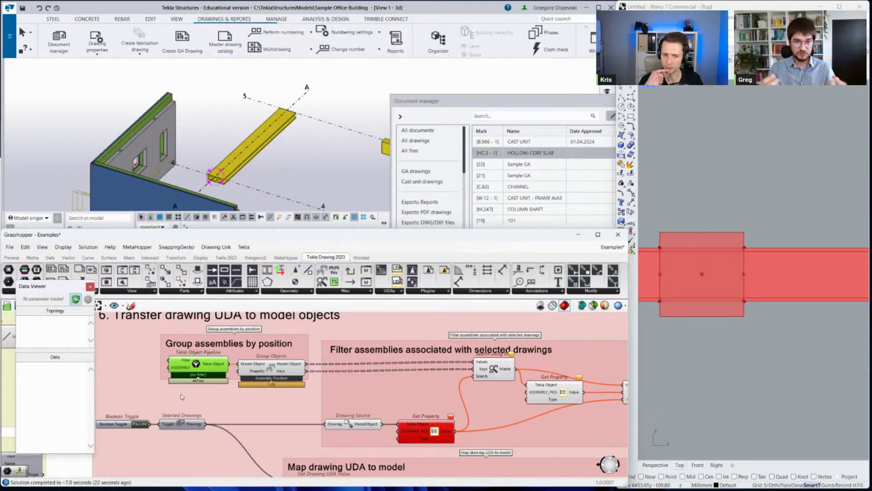
# Set Date Approved to 10.04.2024 in the HOLLOW-CORE SLAB drawing's user-defined attributes and apply the modification.
pyautogui.click(263, 143)
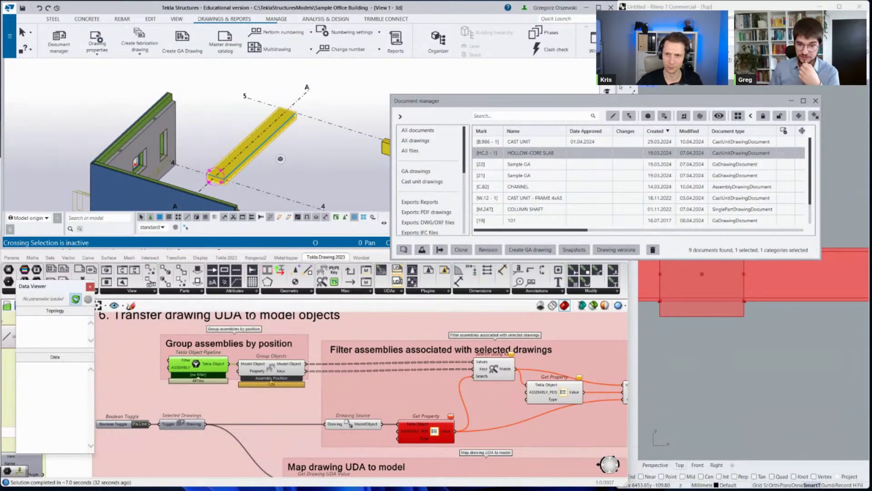
pyautogui.scroll(-1, 259, 319)
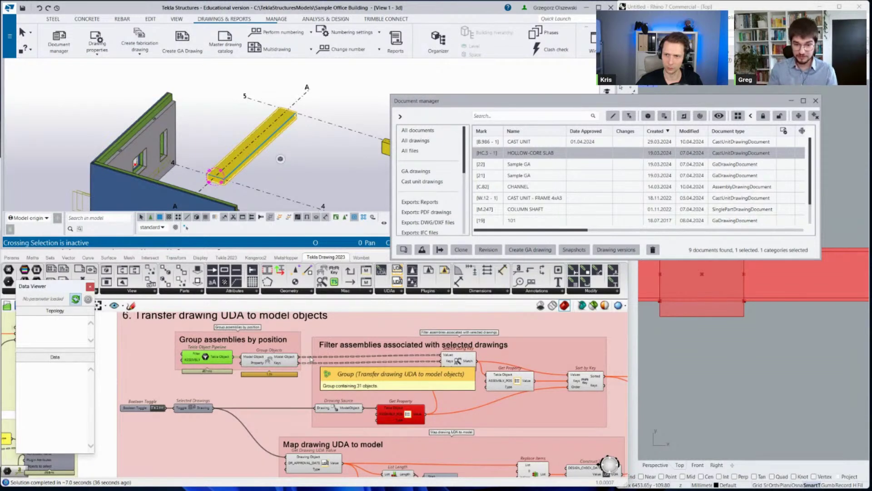
pyautogui.scroll(1, 311, 364)
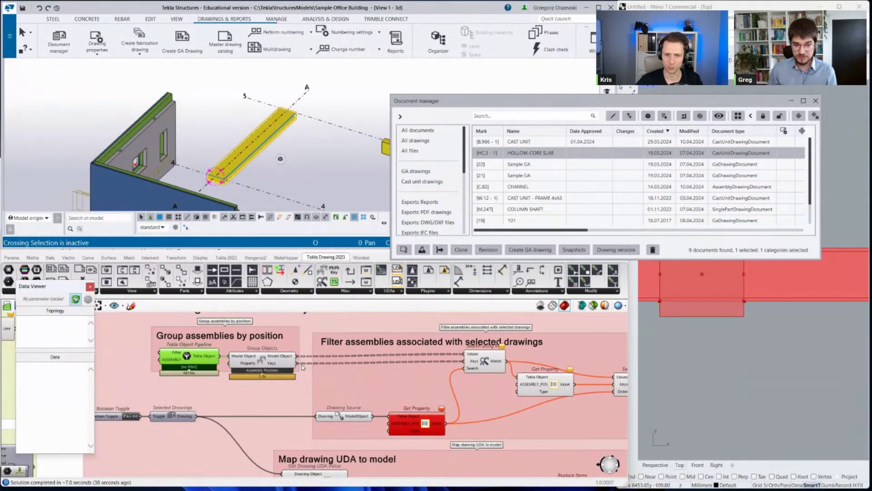
pyautogui.rightClick(522, 153)
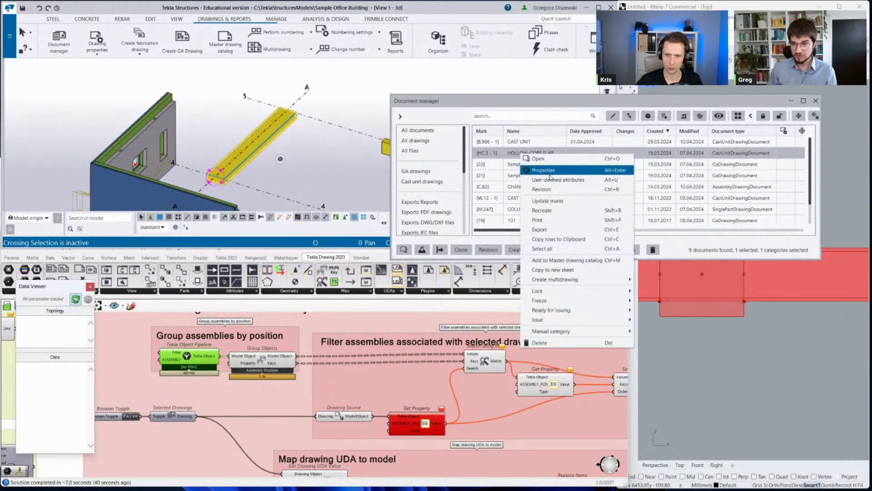
pyautogui.click(549, 172)
pyautogui.click(178, 134)
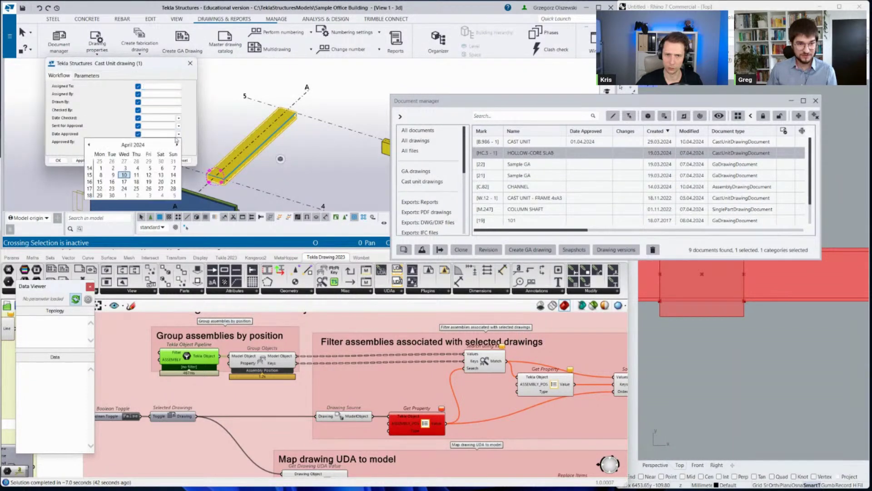
pyautogui.click(125, 175)
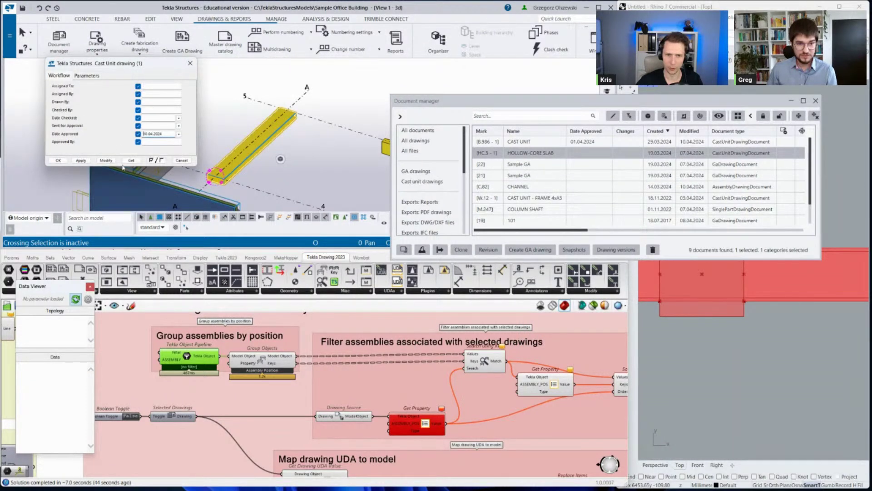
pyautogui.click(106, 160)
# Open the Workflow user-defined attributes of the hollow-core slab's cast unit beside the drawing's attribute dialog.
pyautogui.click(279, 154)
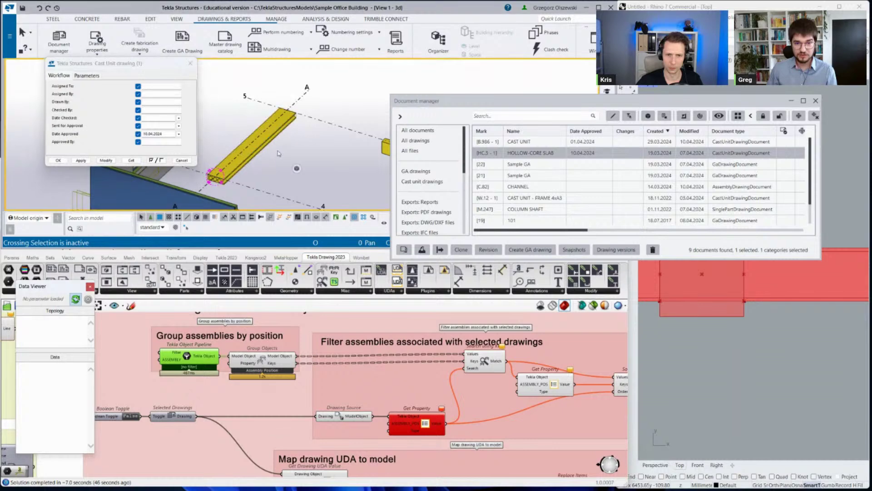
pyautogui.rightClick(252, 150)
pyautogui.click(268, 167)
pyautogui.click(280, 91)
pyautogui.click(265, 93)
pyautogui.moveTo(278, 68); pyautogui.dragTo(308, 52)
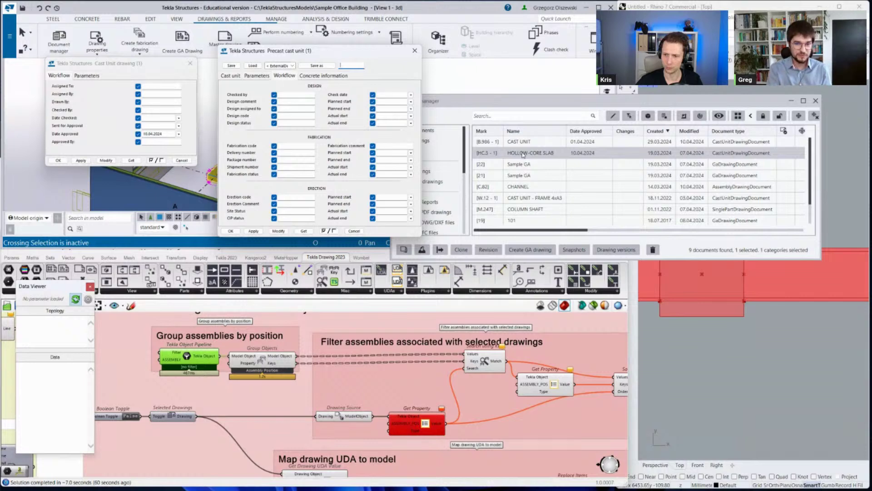
# Switch the Boolean Toggle feeding Selected Drawings to True, inspect its drawing output, and bring the Document manager back into view.
pyautogui.scroll(5, 221, 420)
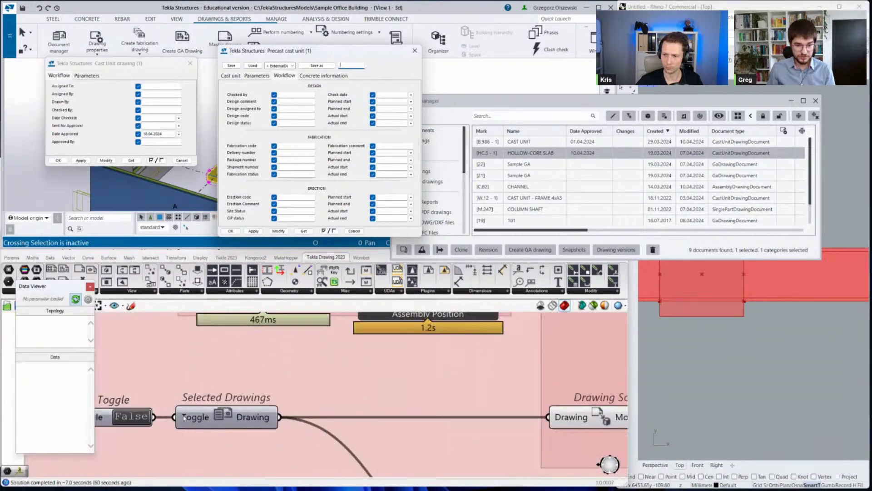
pyautogui.click(138, 421)
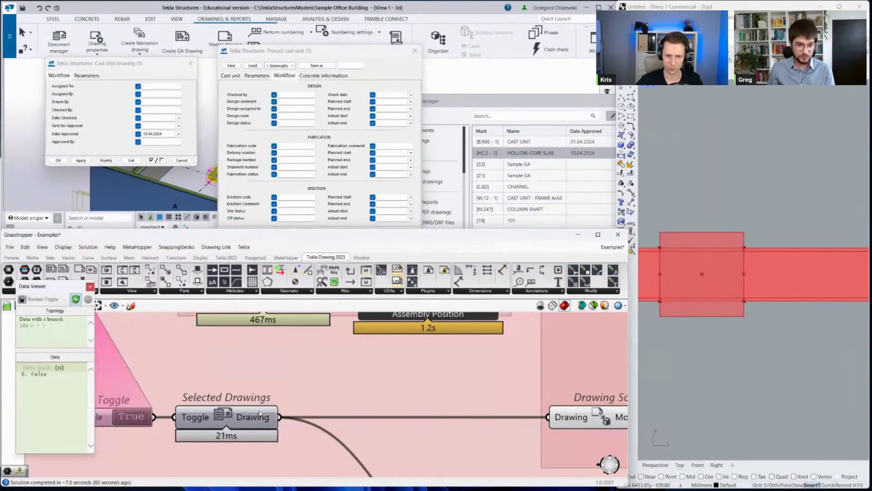
pyautogui.click(521, 101)
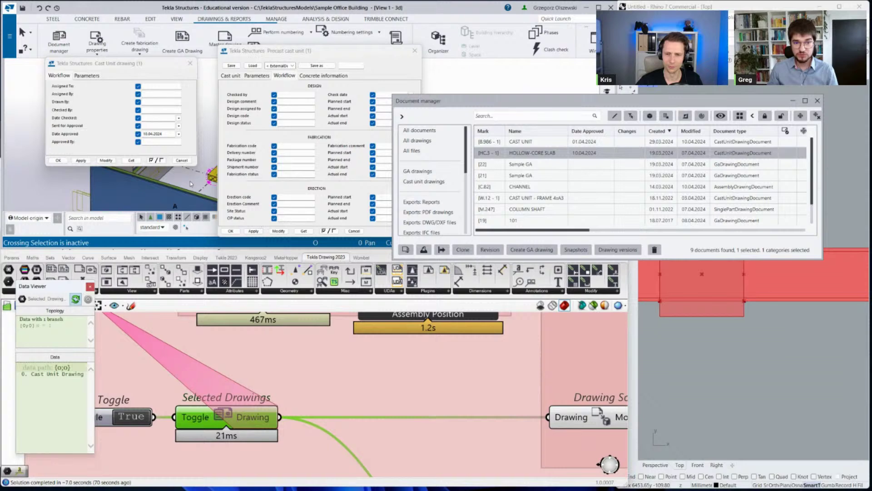
# Reload the precast cast unit's Workflow attributes to check its design dates, and close both attribute dialogs.
pyautogui.click(278, 231)
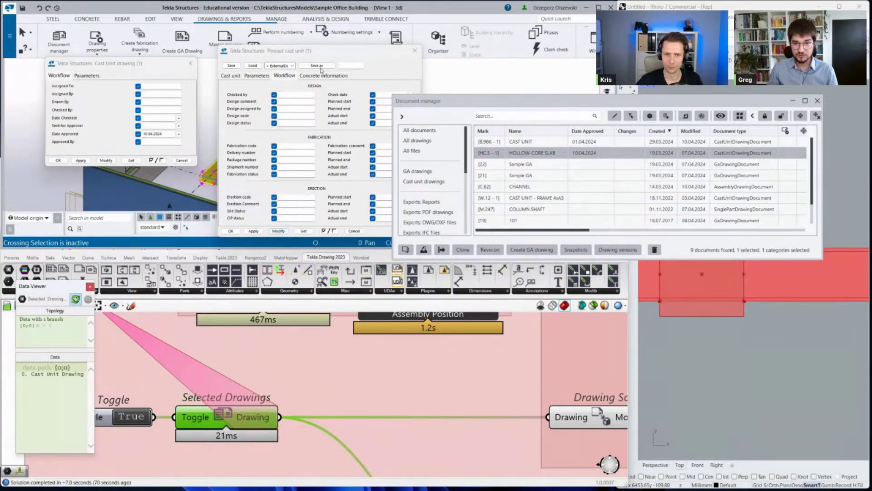
pyautogui.moveTo(281, 51); pyautogui.dragTo(341, 51)
pyautogui.click(363, 231)
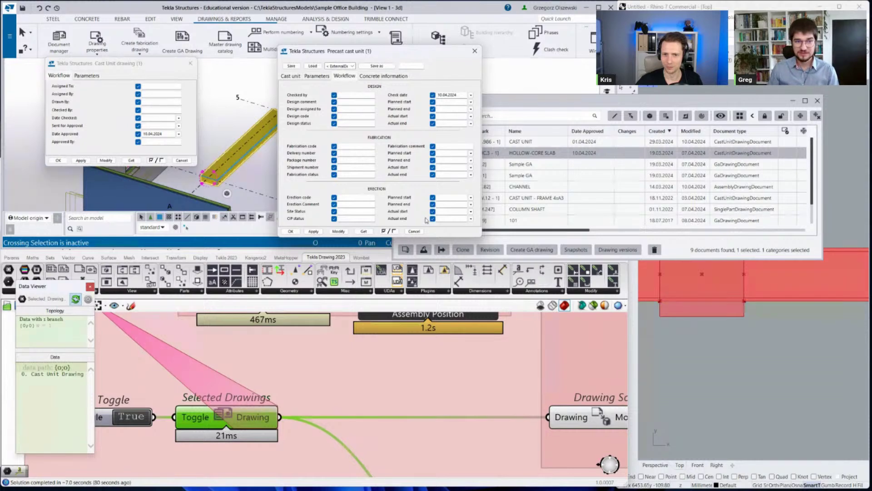
pyautogui.click(474, 52)
pyautogui.click(190, 63)
# Add a Drawing Properties component below the Transfer drawing UDA to model objects group, and move the Document manager for comparison.
pyautogui.scroll(-3, 208, 359)
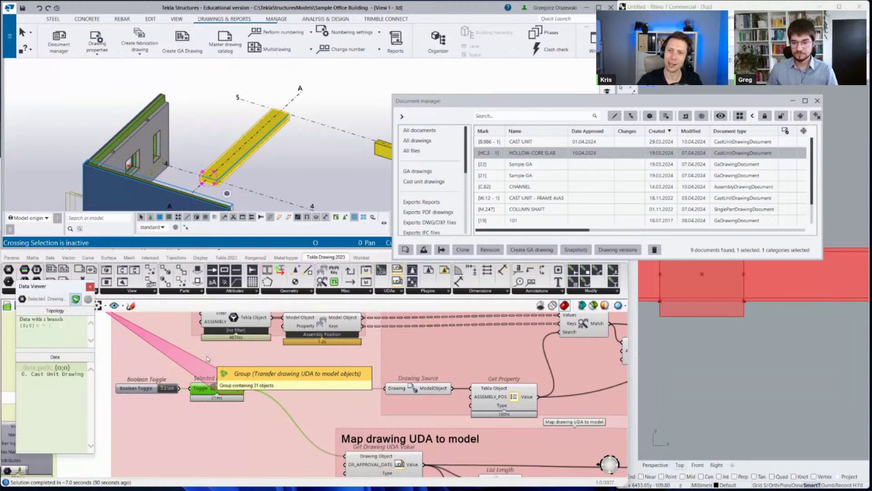
pyautogui.scroll(-1, 201, 360)
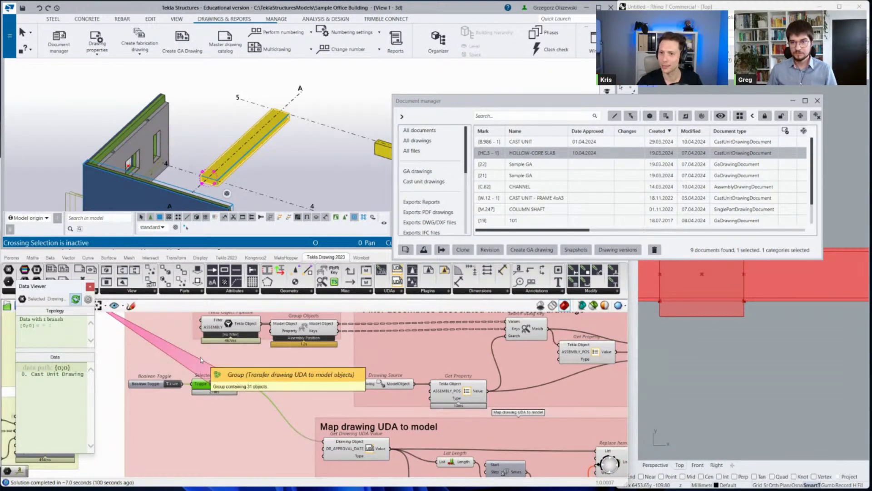
pyautogui.moveTo(59, 290); pyautogui.dragTo(52, 313)
pyautogui.click(69, 291)
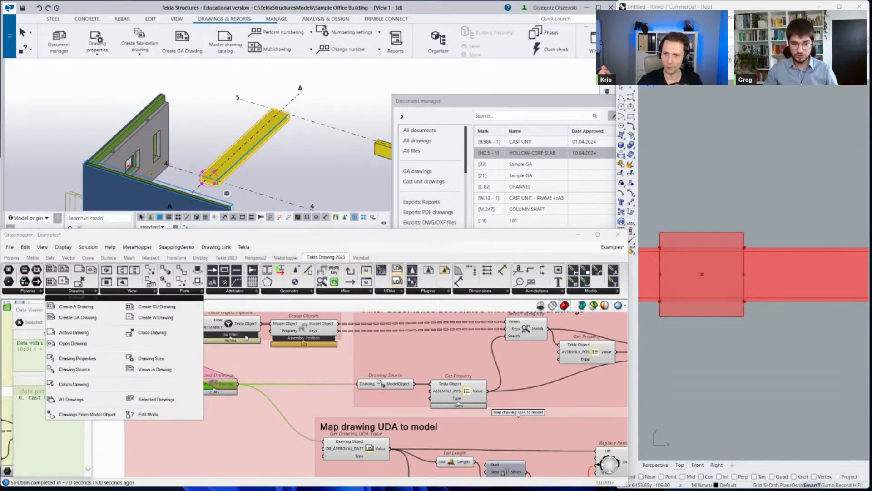
pyautogui.click(73, 359)
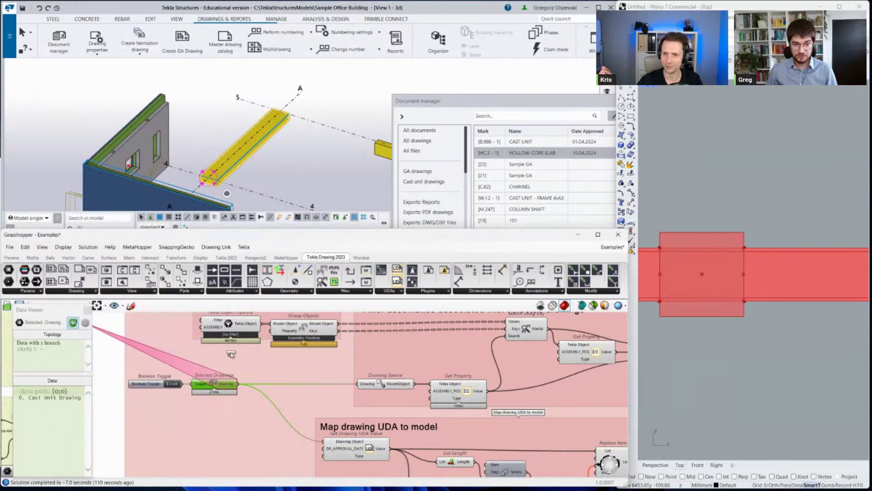
pyautogui.scroll(-3, 247, 431)
pyautogui.click(247, 430)
pyautogui.scroll(4, 238, 434)
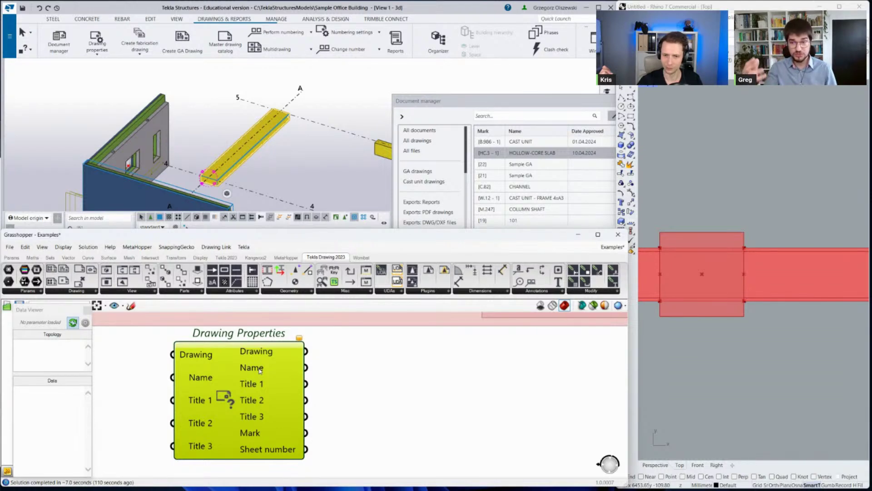
pyautogui.moveTo(564, 107); pyautogui.dragTo(448, 89)
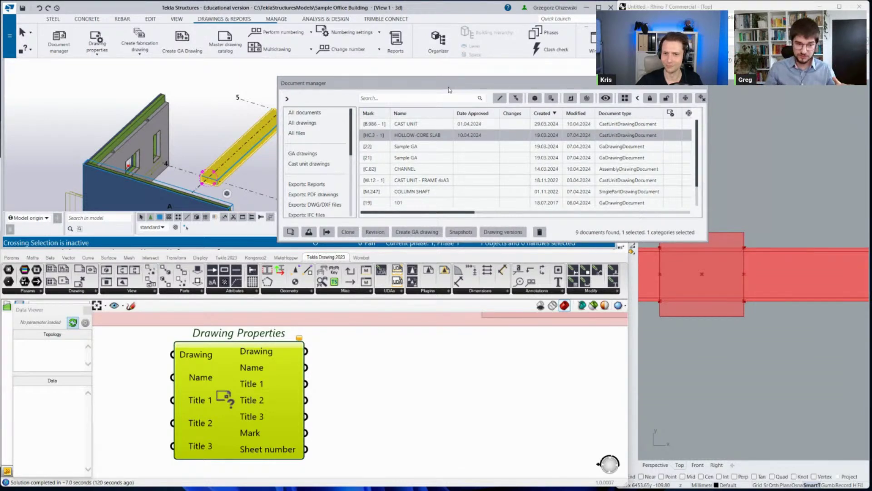
# Delete the Drawing Properties component placed below the Transfer drawing UDA to model objects group.
pyautogui.click(84, 291)
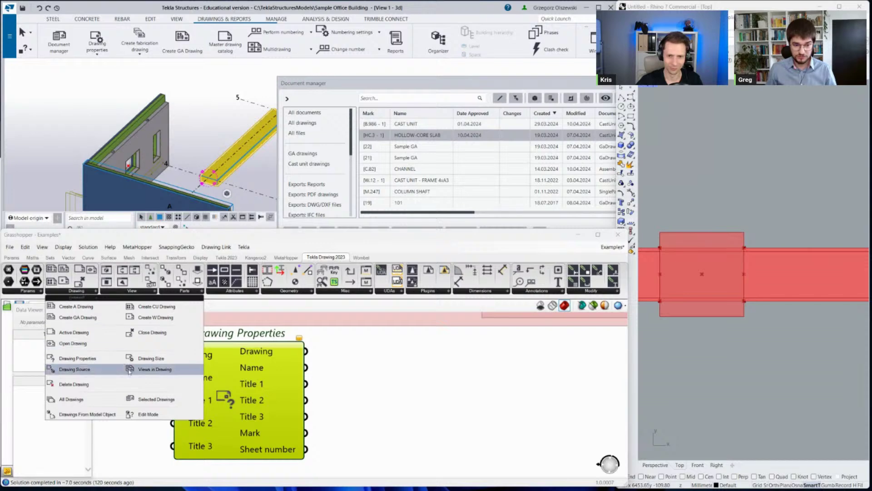
pyautogui.click(156, 398)
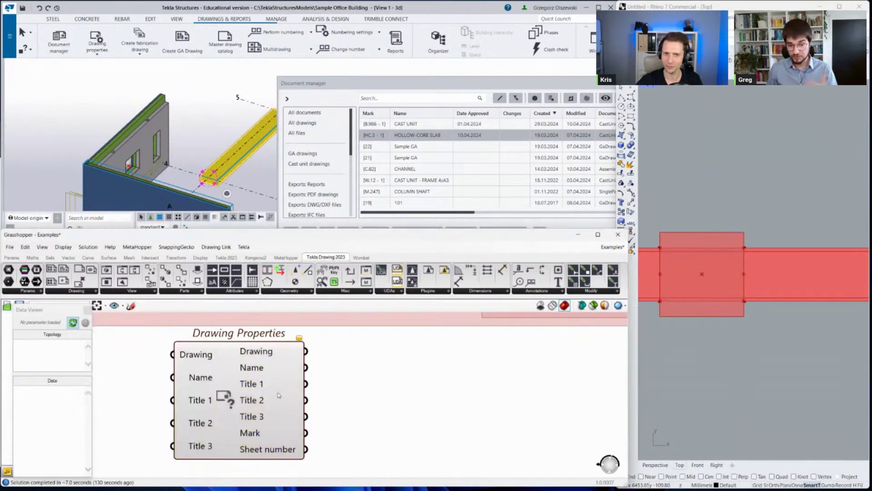
pyautogui.click(225, 403)
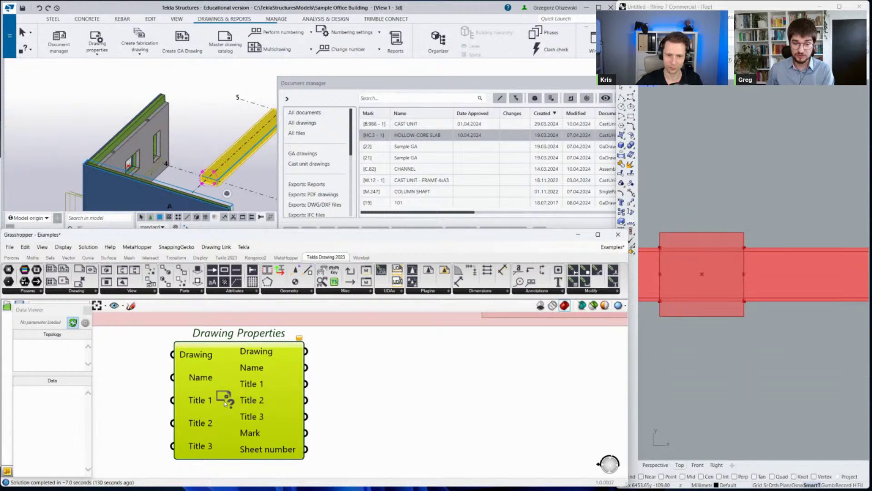
pyautogui.press('Delete')
pyautogui.scroll(-5, 220, 402)
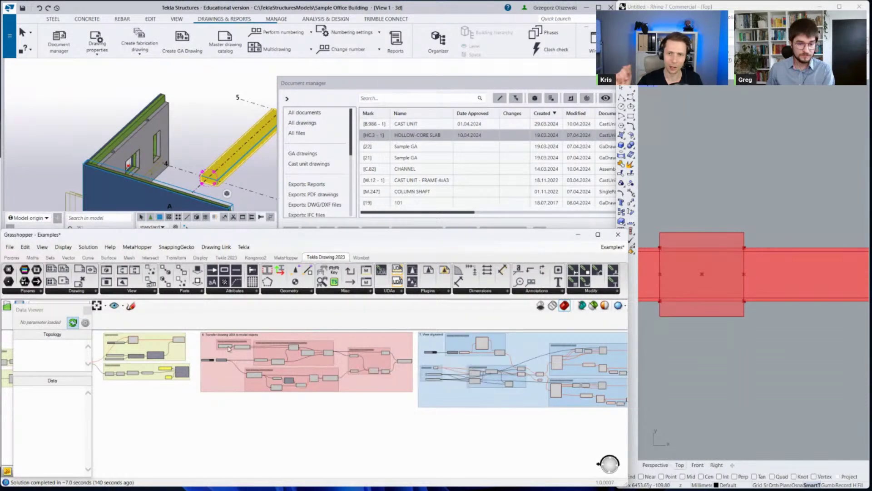
# Browse the example groups from Transfer drawing UDA to model objects through to 12. Part marks repositioning.
pyautogui.scroll(5, 218, 349)
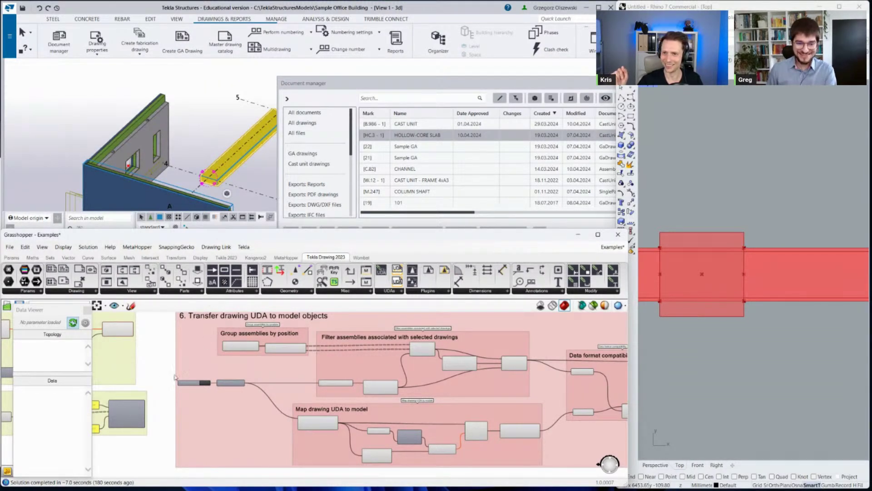
pyautogui.scroll(-10, 132, 386)
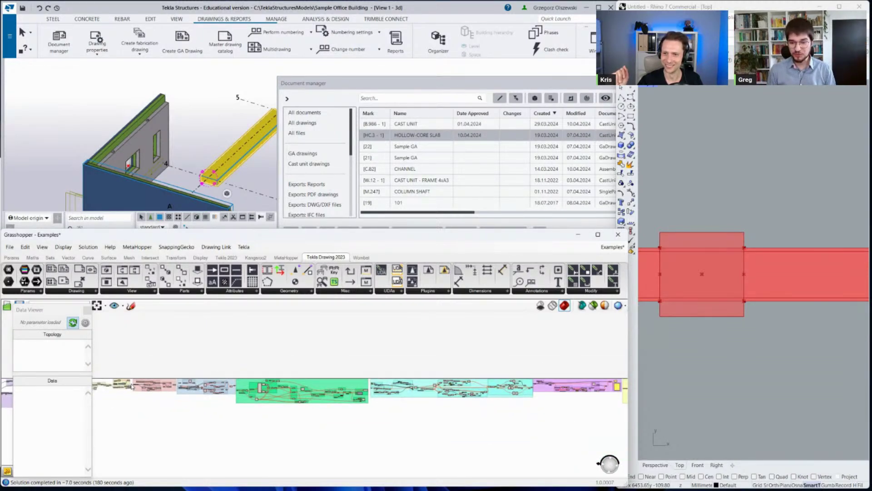
pyautogui.scroll(10, 296, 404)
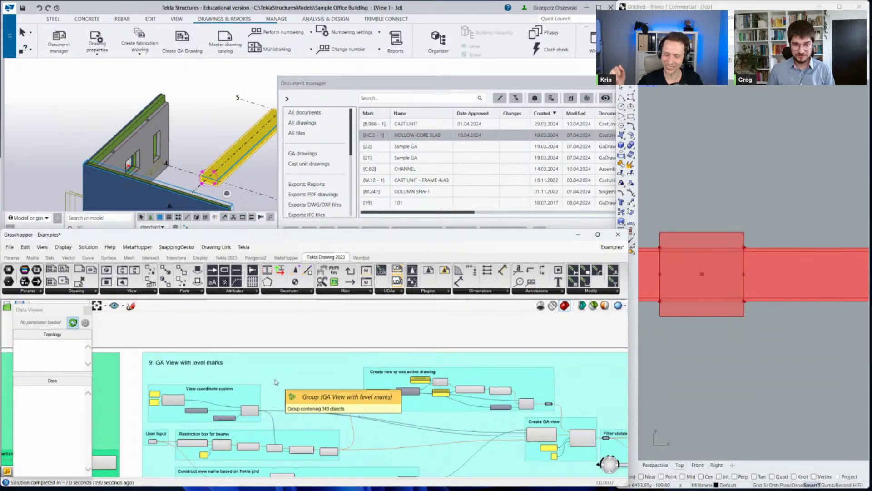
pyautogui.scroll(-5, 275, 382)
pyautogui.moveTo(275, 380); pyautogui.dragTo(406, 377, button='right')
pyautogui.scroll(5, 264, 379)
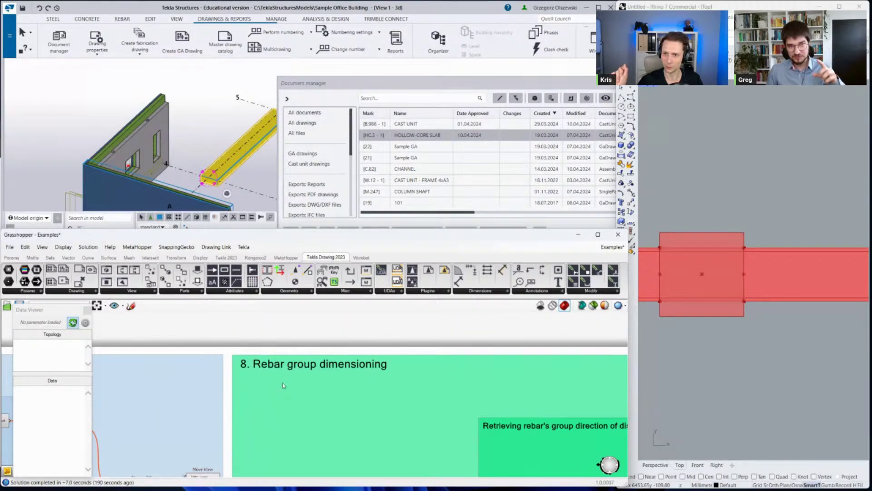
pyautogui.scroll(-5, 265, 386)
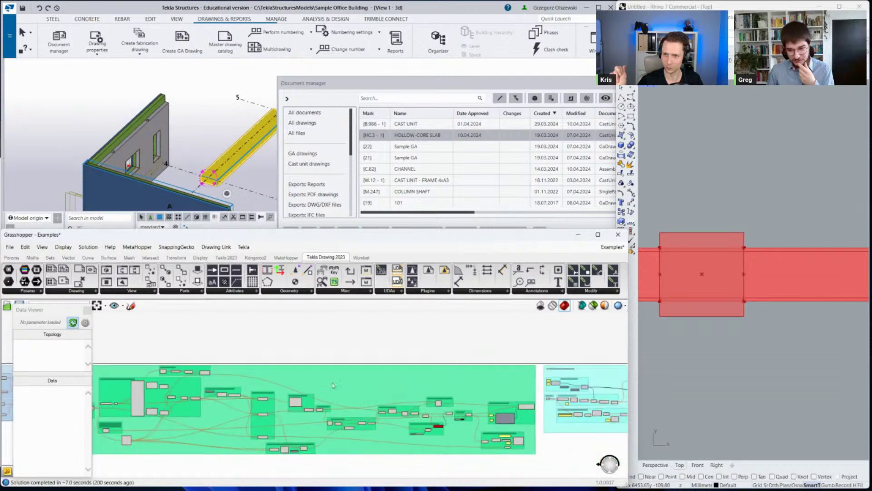
pyautogui.scroll(5, 445, 385)
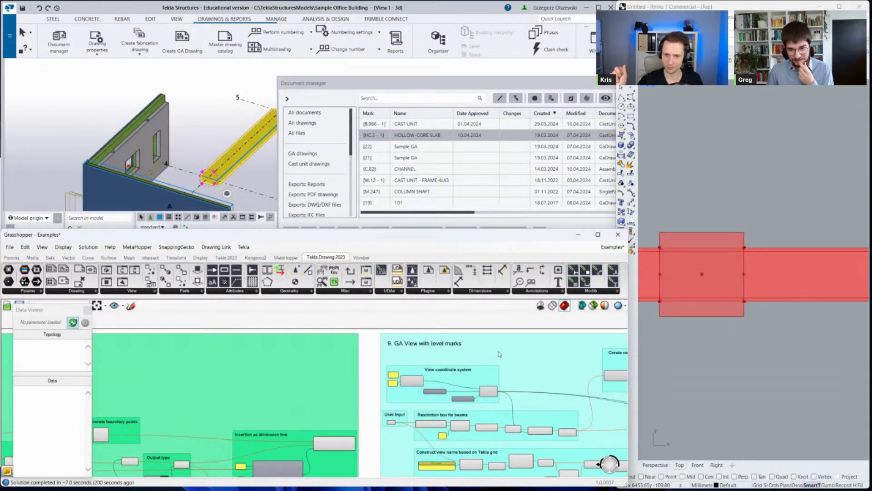
pyautogui.scroll(-5, 346, 361)
pyautogui.moveTo(578, 359); pyautogui.dragTo(237, 364, button='right')
pyautogui.scroll(4, 469, 363)
pyautogui.moveTo(469, 363); pyautogui.dragTo(191, 367, button='right')
pyautogui.scroll(3, 359, 353)
pyautogui.scroll(3, 354, 352)
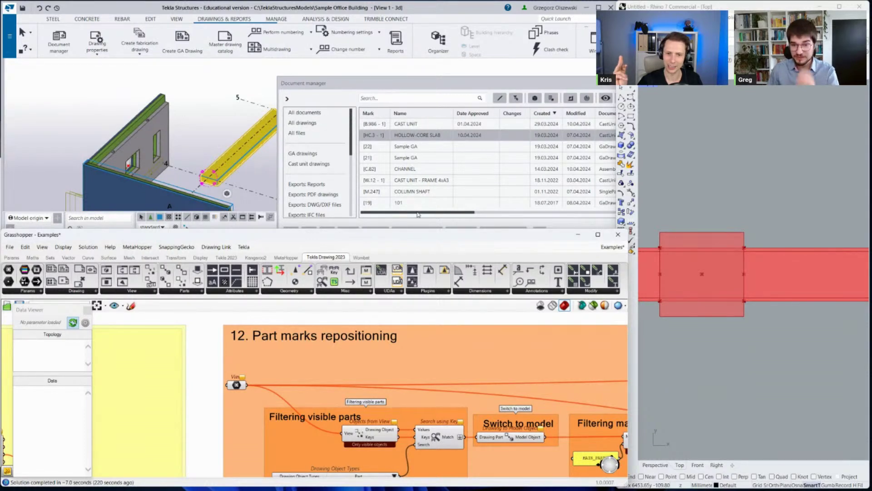
# Open GA drawing 201 from the Document manager and examine the overlapping IPE360 and IPE400 marks at the column.
pyautogui.scroll(-1, 420, 182)
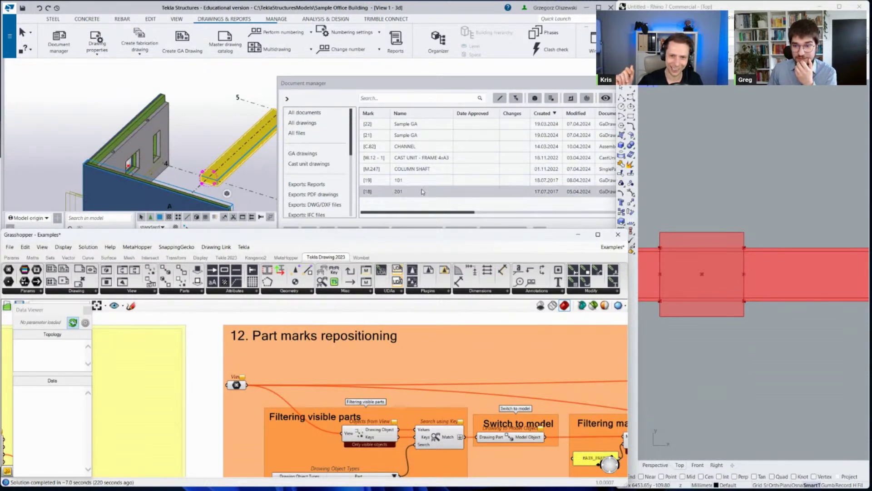
pyautogui.doubleClick(421, 191)
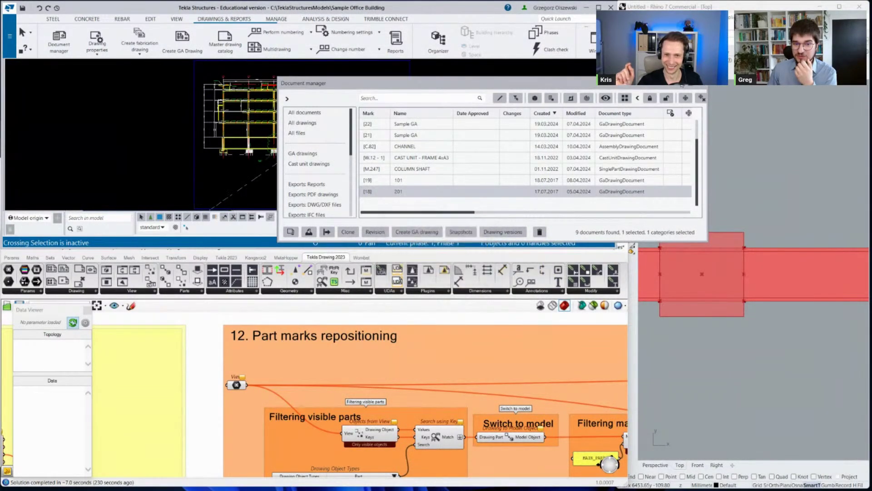
pyautogui.scroll(6, 249, 128)
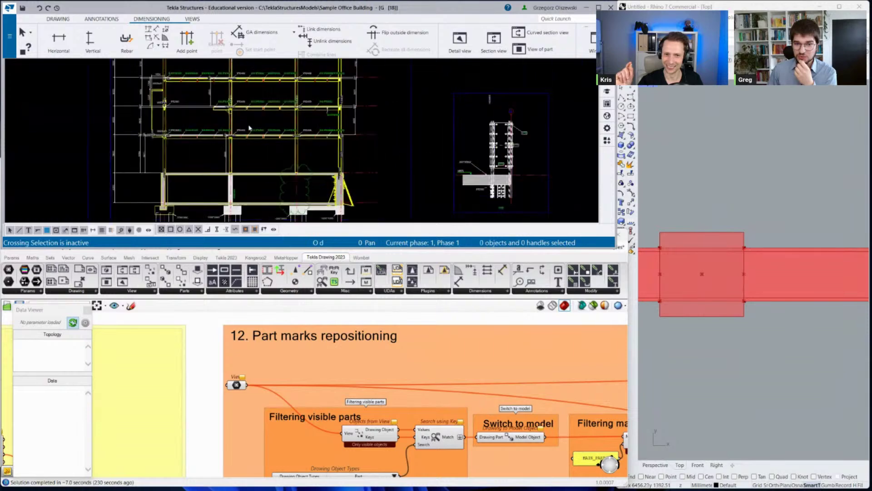
pyautogui.rightClick(252, 114)
pyautogui.click(277, 143)
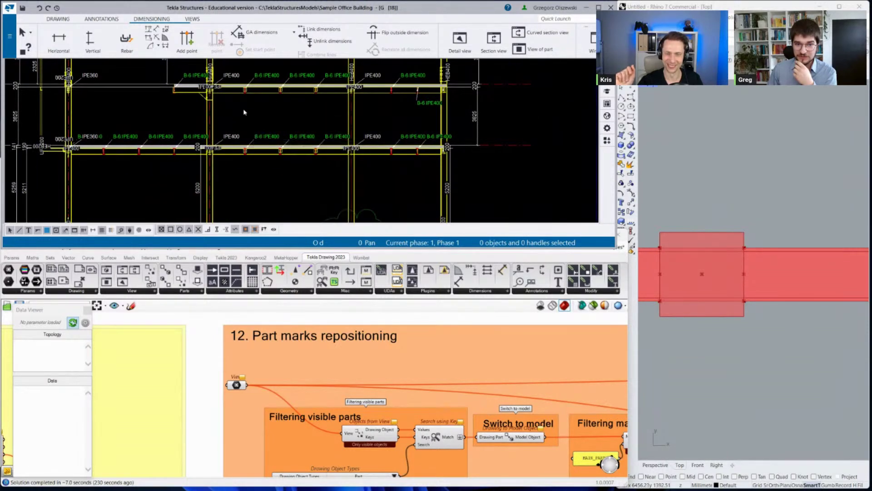
pyautogui.scroll(3, 232, 91)
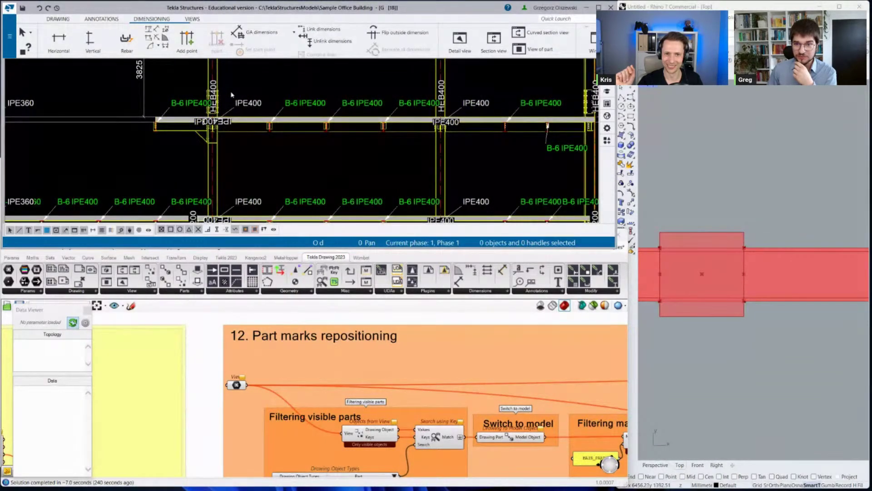
pyautogui.scroll(2, 232, 96)
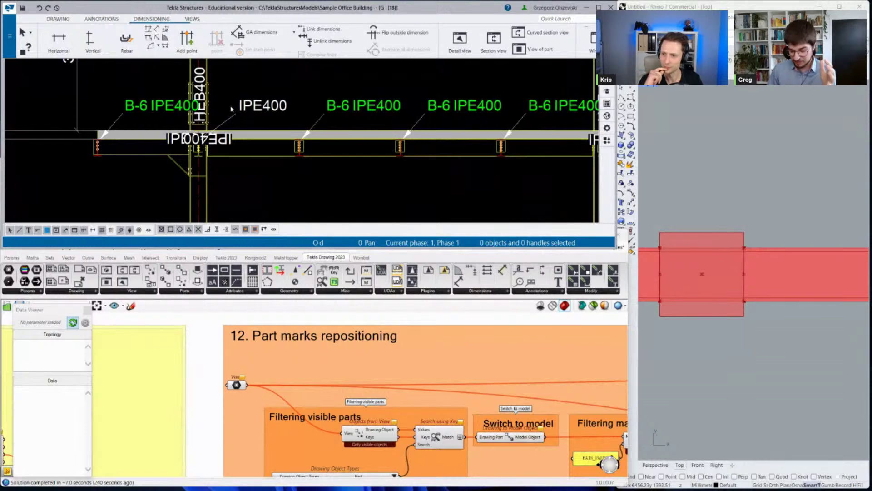
# Move the overlapping IPE400 mark along the beam, clear of the IPE360 mark, to just beside the column.
pyautogui.moveTo(212, 144); pyautogui.dragTo(323, 141)
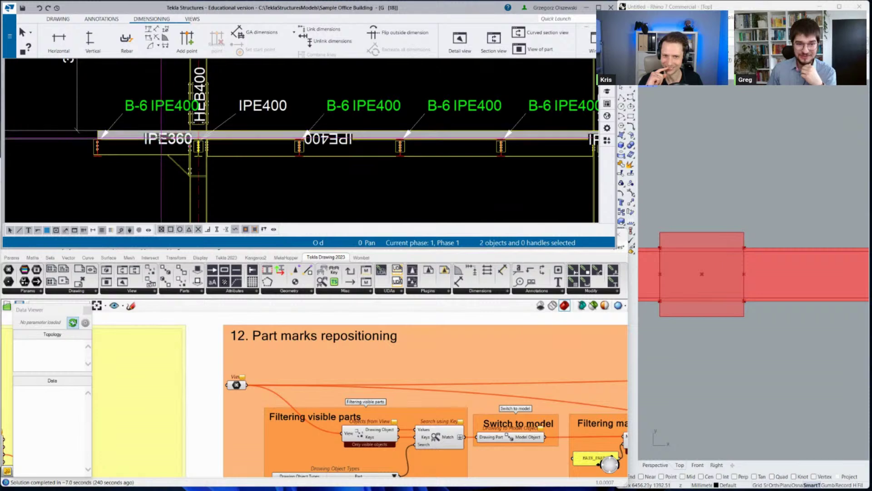
pyautogui.scroll(-2, 199, 118)
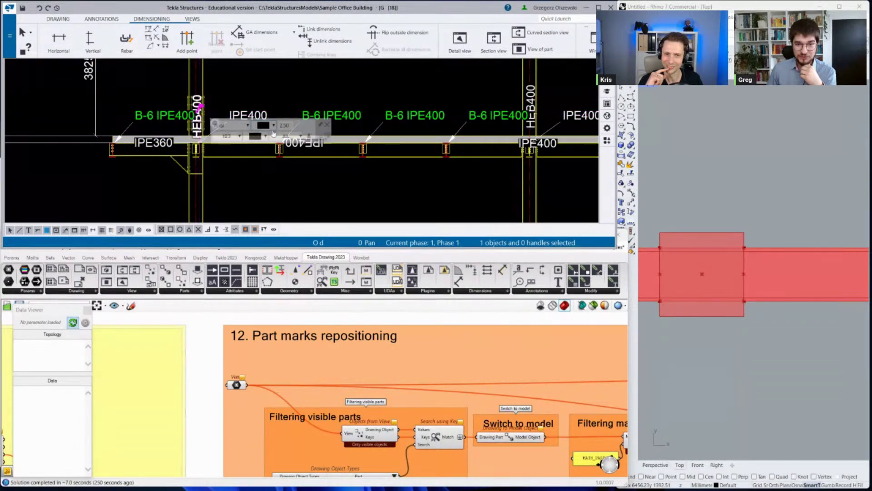
pyautogui.moveTo(321, 146); pyautogui.dragTo(253, 146)
pyautogui.click(202, 157)
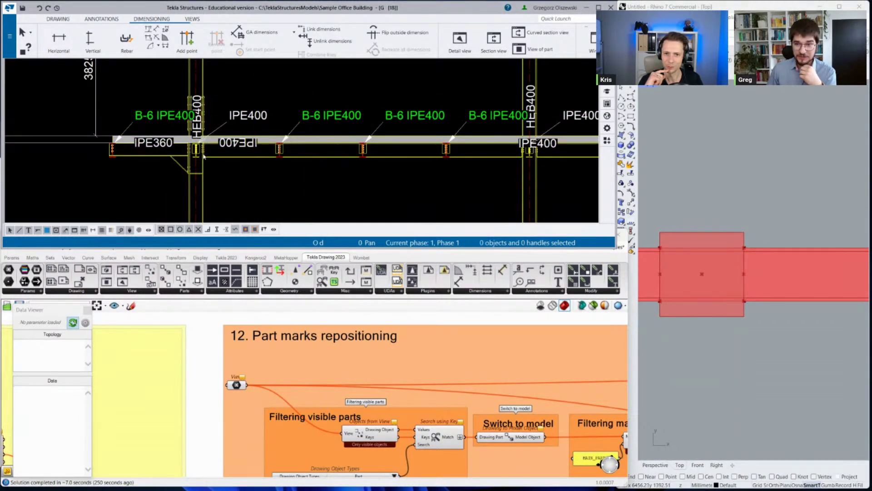
# Set the large section view of drawing 201 as the single database object in the Part marks repositioning group's View parameter.
pyautogui.scroll(-2, 200, 154)
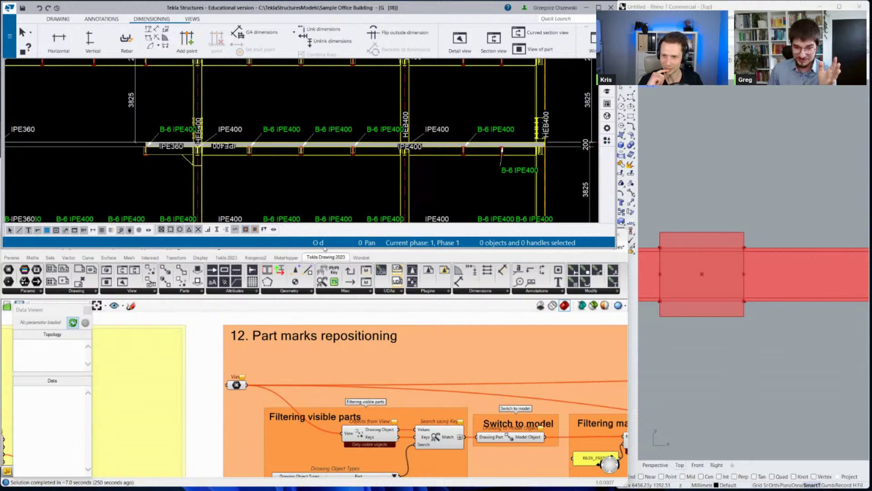
pyautogui.scroll(-5, 304, 149)
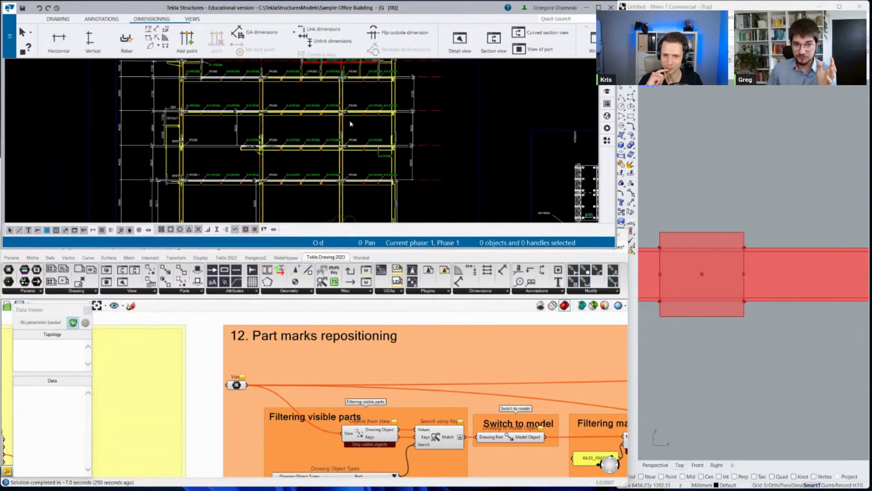
pyautogui.scroll(2, 265, 95)
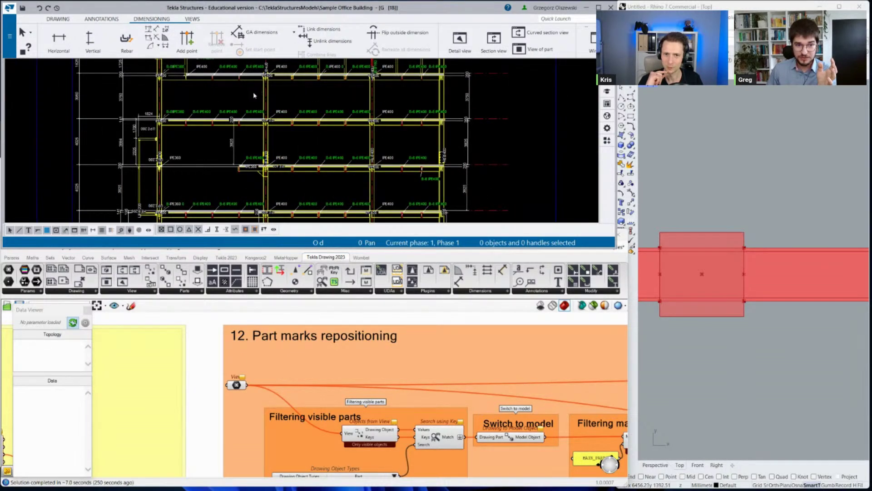
pyautogui.rightClick(237, 386)
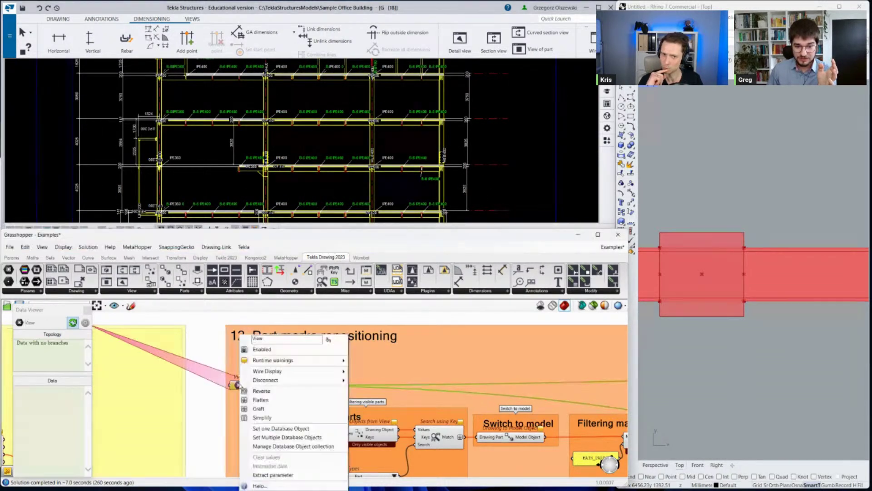
pyautogui.click(273, 428)
pyautogui.scroll(-2, 304, 154)
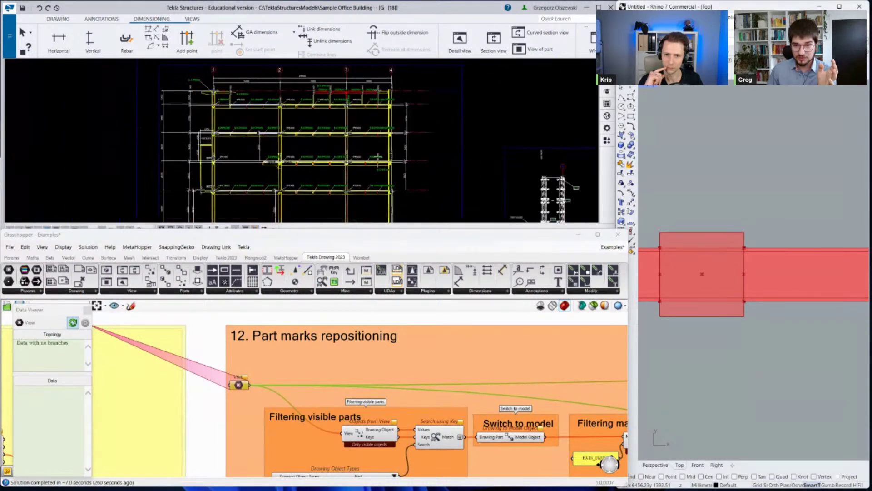
pyautogui.click(460, 127)
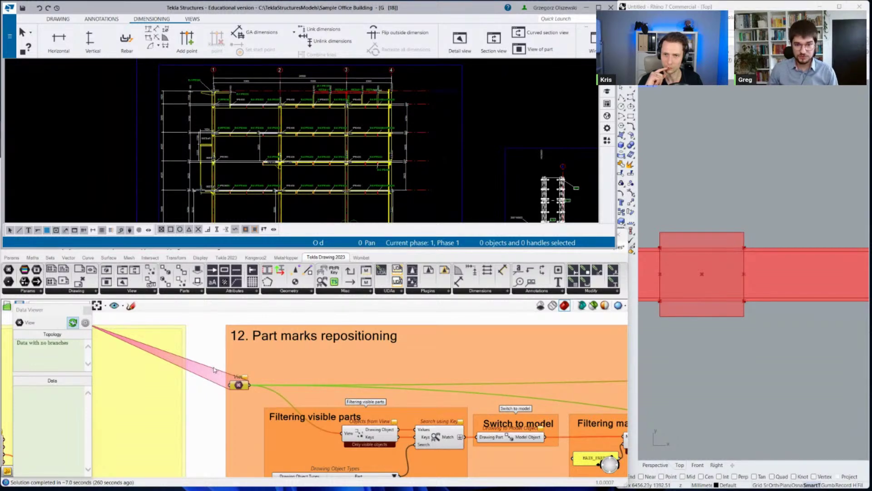
pyautogui.click(287, 324)
# Inspect the Objects from View component in Filtering visible parts and compare it with the section view.
pyautogui.scroll(-2, 287, 323)
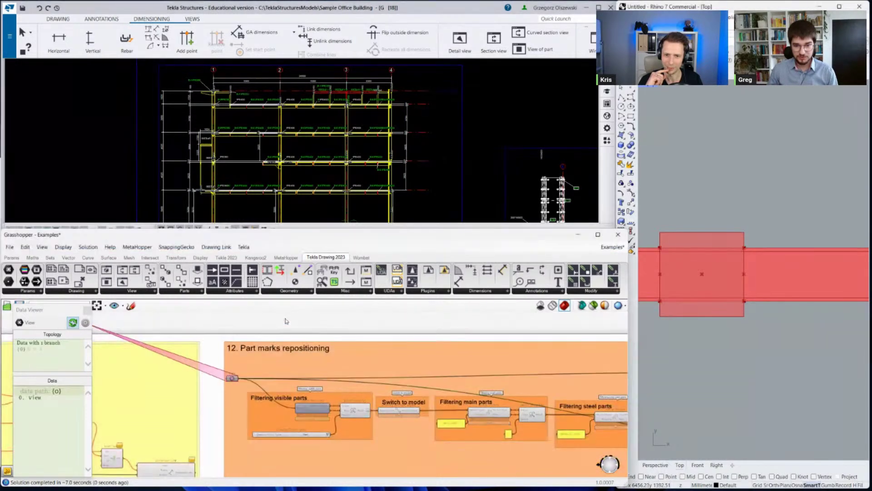
pyautogui.scroll(3, 341, 414)
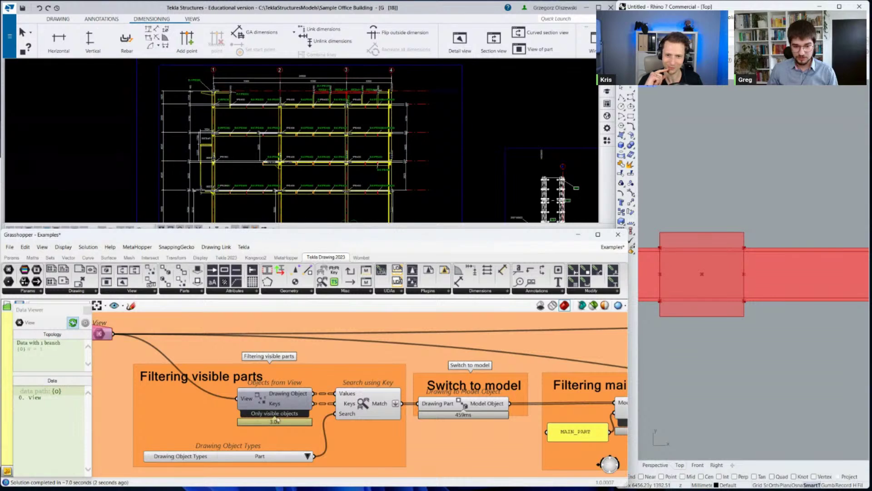
pyautogui.scroll(2, 272, 417)
pyautogui.click(249, 394)
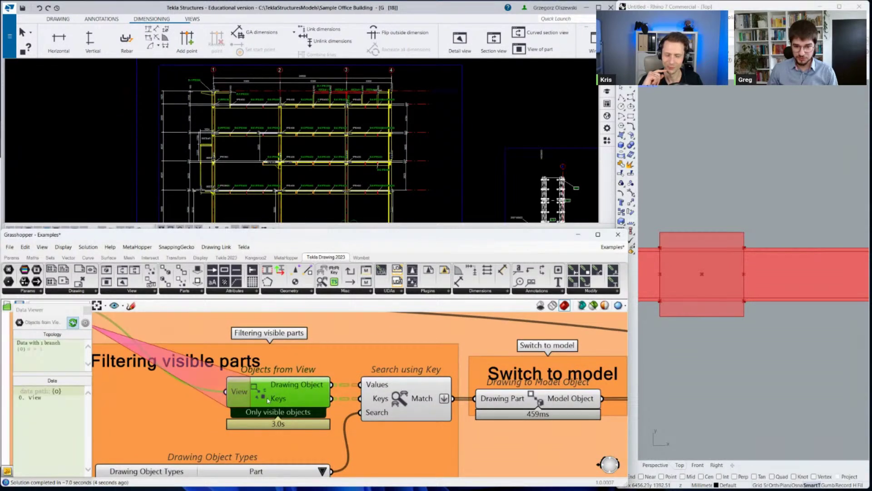
pyautogui.scroll(-5, 181, 400)
pyautogui.scroll(3, 338, 201)
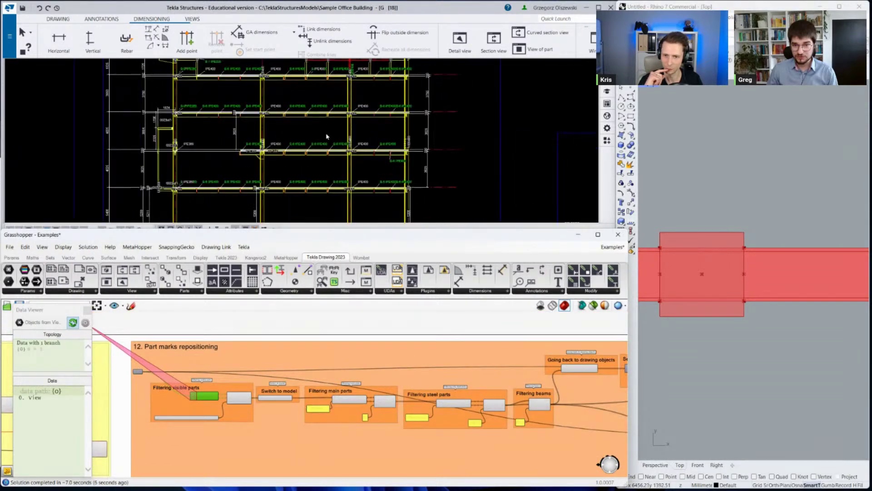
# Select the Polygon component in the Outlining parts with a missing mark group and examine its inputs alongside the section view.
pyautogui.scroll(-2, 470, 366)
pyautogui.scroll(5, 396, 389)
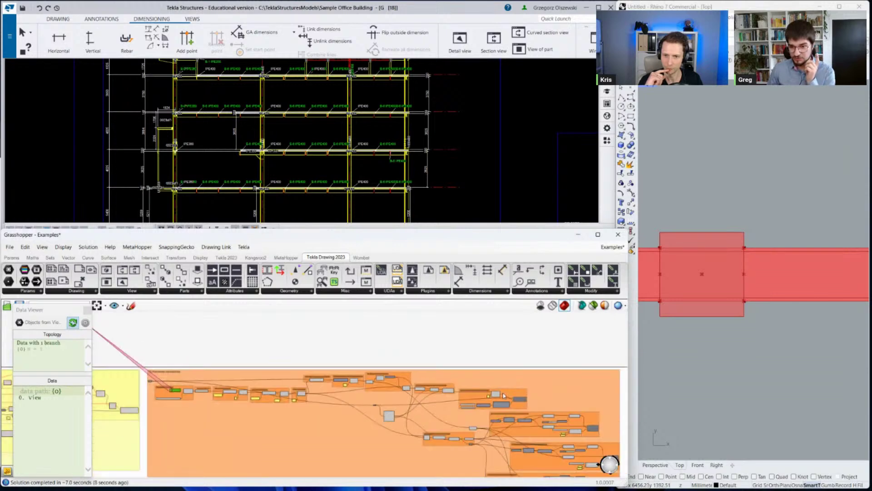
pyautogui.click(530, 405)
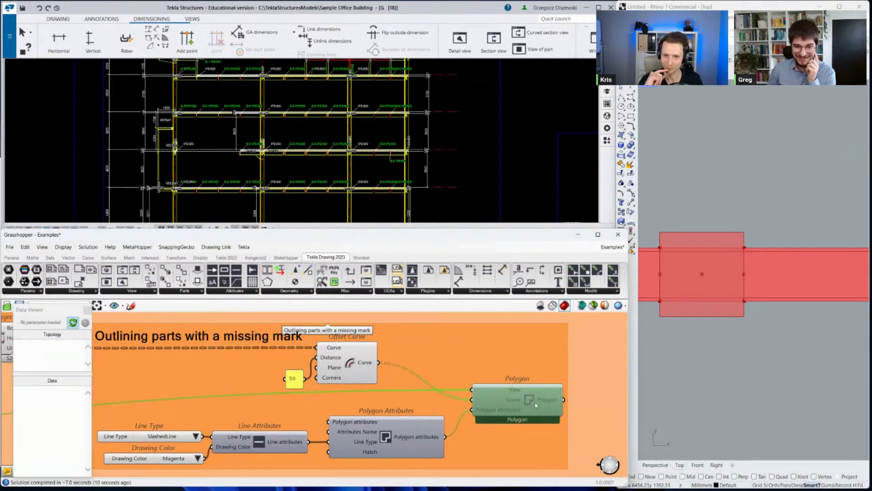
pyautogui.scroll(-1, 529, 404)
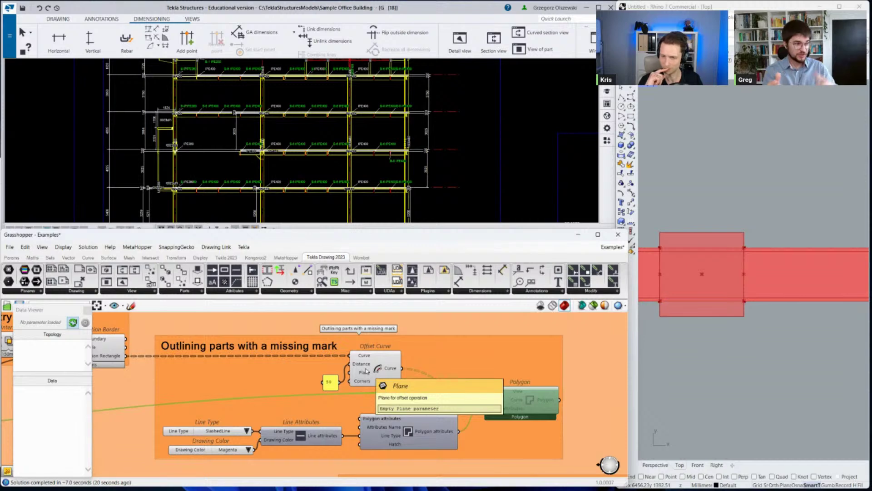
pyautogui.scroll(-3, 368, 199)
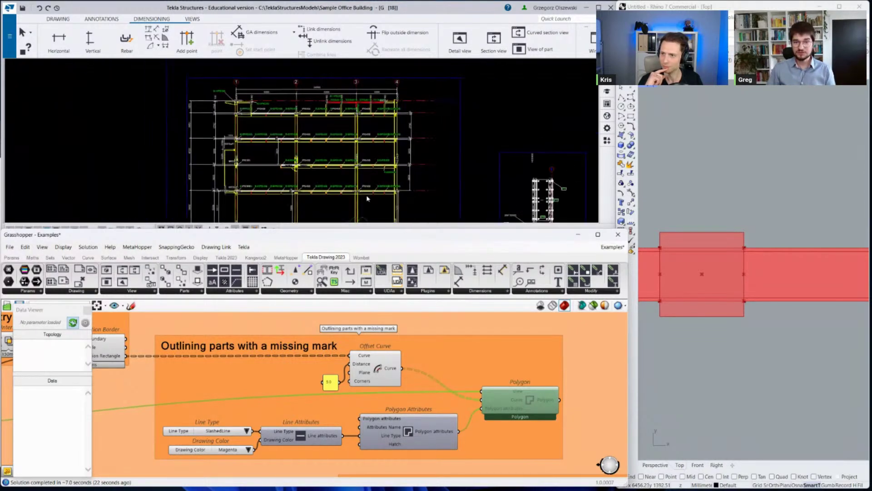
pyautogui.scroll(2, 349, 136)
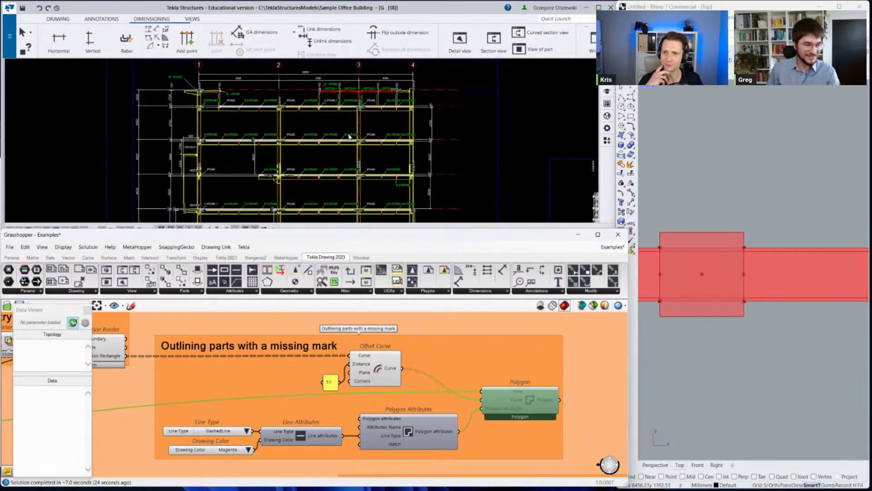
# Enable the Polygon component in the Outlining parts with a missing mark group and inspect the outlined parts in the section view.
pyautogui.rightClick(530, 401)
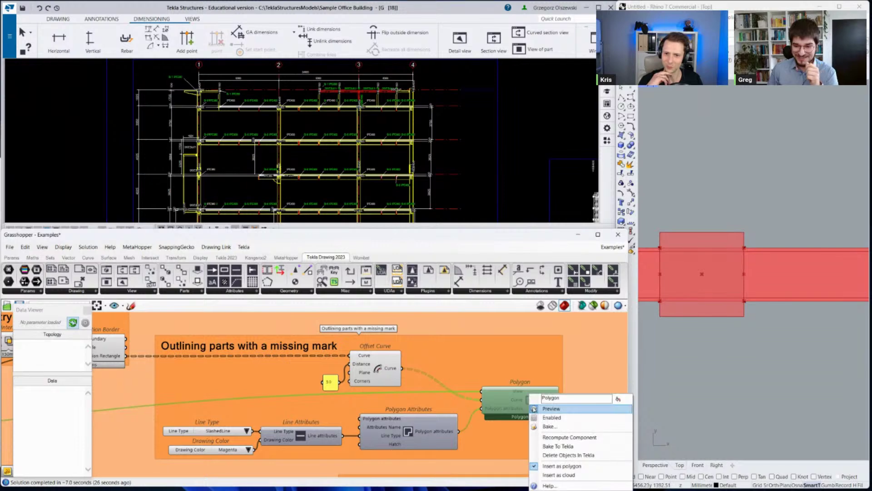
pyautogui.click(545, 420)
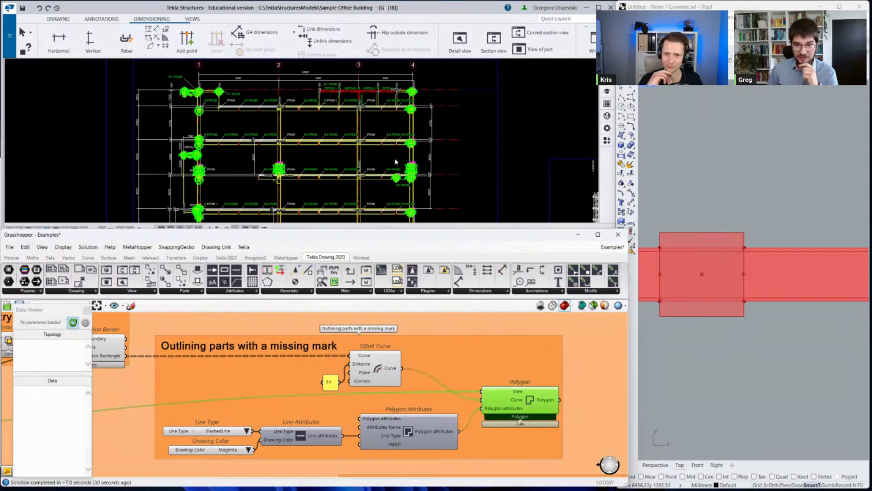
pyautogui.scroll(10, 421, 109)
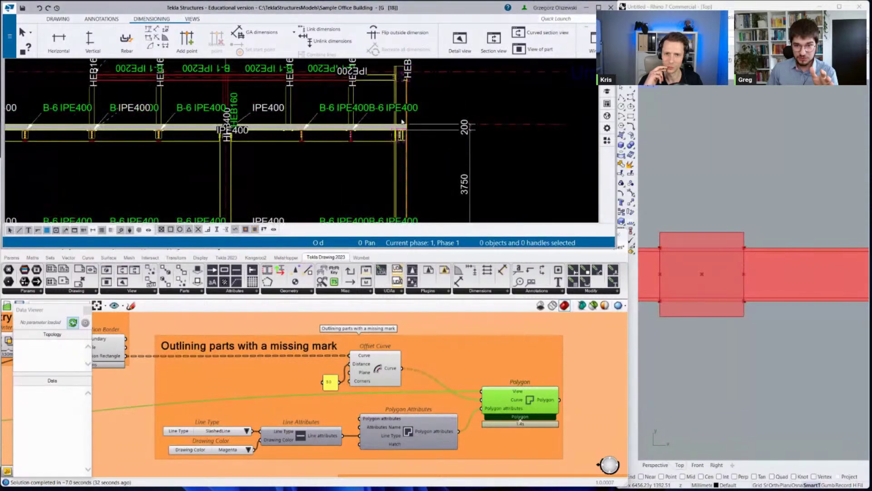
pyautogui.scroll(3, 401, 138)
pyautogui.click(408, 167)
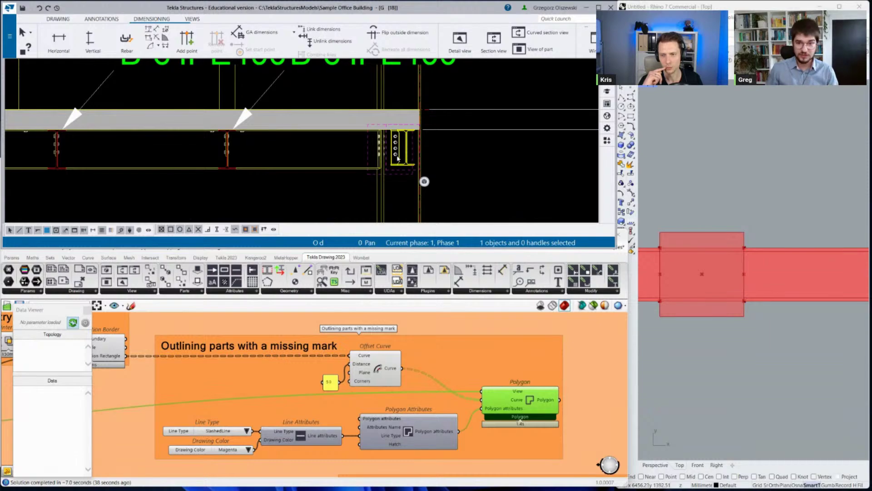
pyautogui.scroll(-2, 455, 142)
pyautogui.scroll(-8, 454, 142)
pyautogui.scroll(3, 156, 108)
pyautogui.scroll(4, 156, 108)
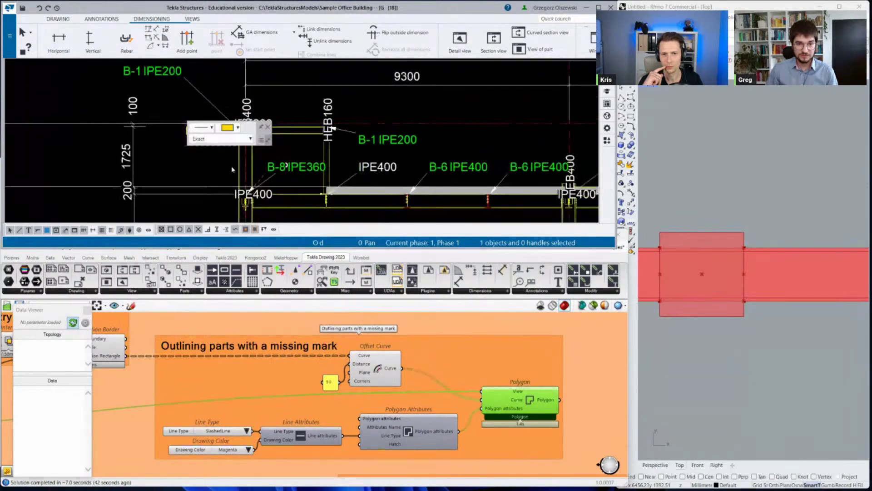
# Try to add a mark to the outlined tapered cantilever beam at the top of grid 1, using view properties.
pyautogui.scroll(1, 214, 153)
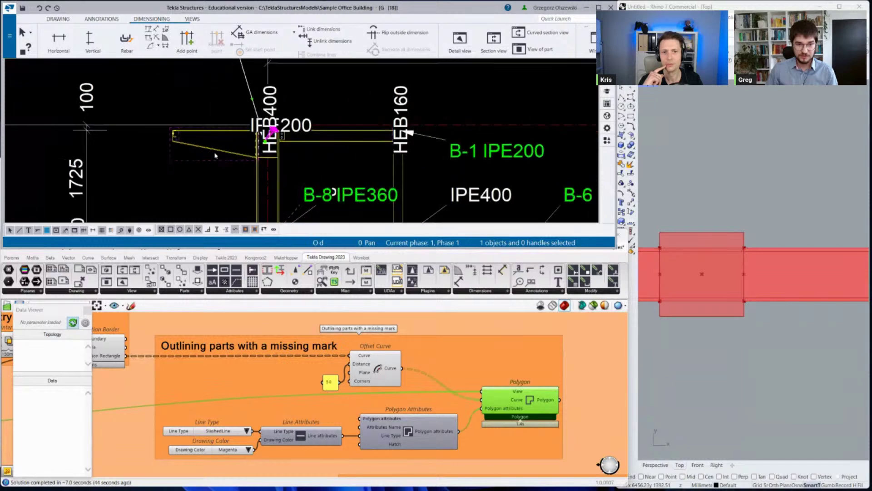
pyautogui.rightClick(207, 148)
pyautogui.moveTo(240, 209)
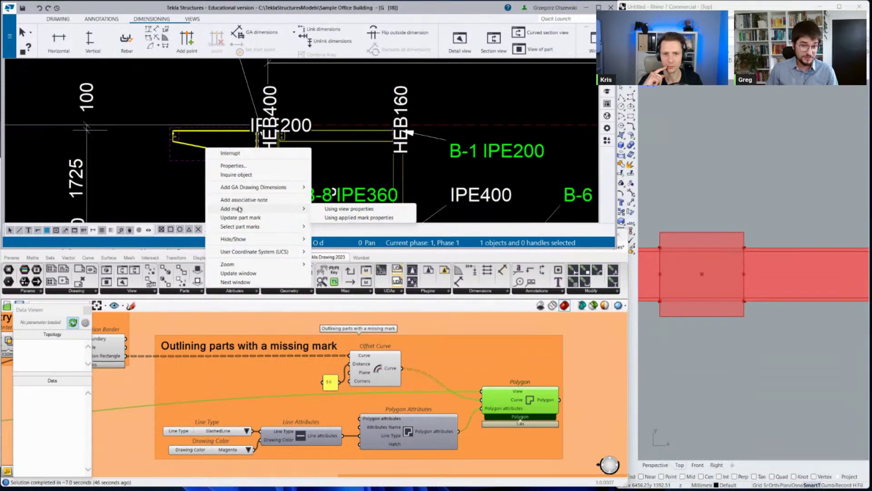
pyautogui.click(338, 209)
pyautogui.moveTo(232, 143); pyautogui.dragTo(171, 165)
pyautogui.click(199, 159)
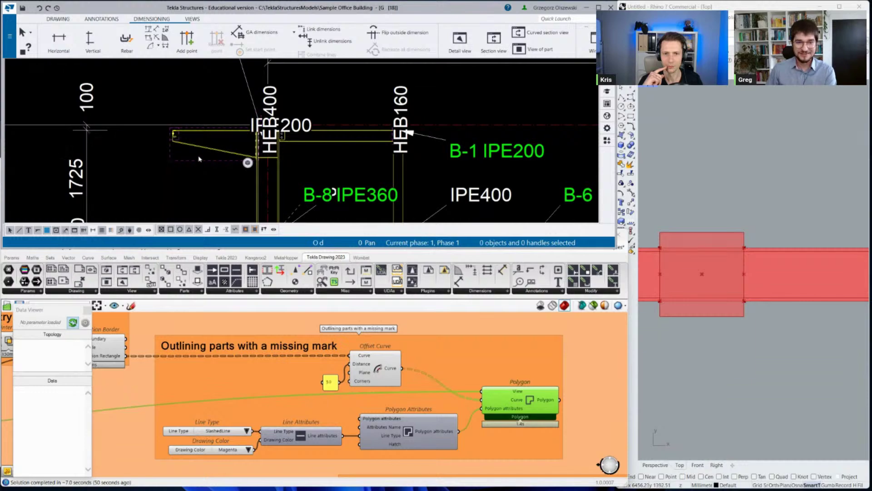
# Check the other outlined parts in the section view, and delete the Polygon component's outlines from the Tekla drawing.
pyautogui.scroll(-6, 187, 175)
pyautogui.scroll(6, 185, 178)
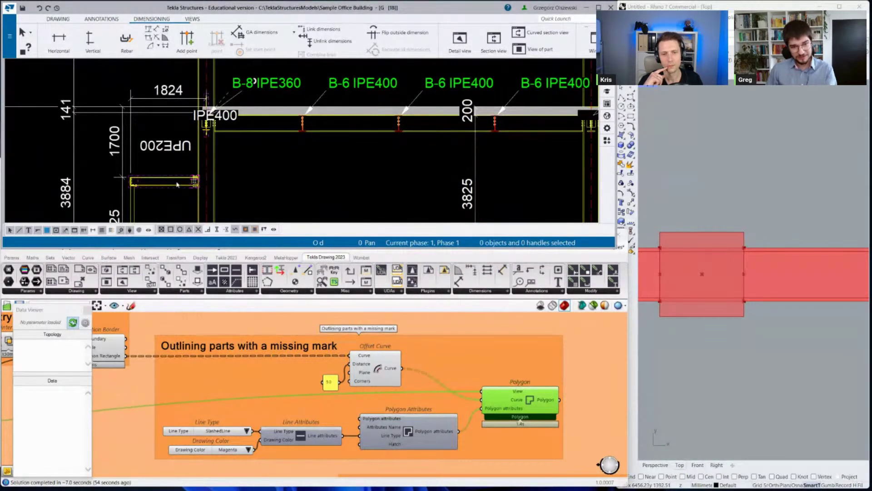
pyautogui.scroll(-2, 176, 182)
pyautogui.scroll(-5, 176, 179)
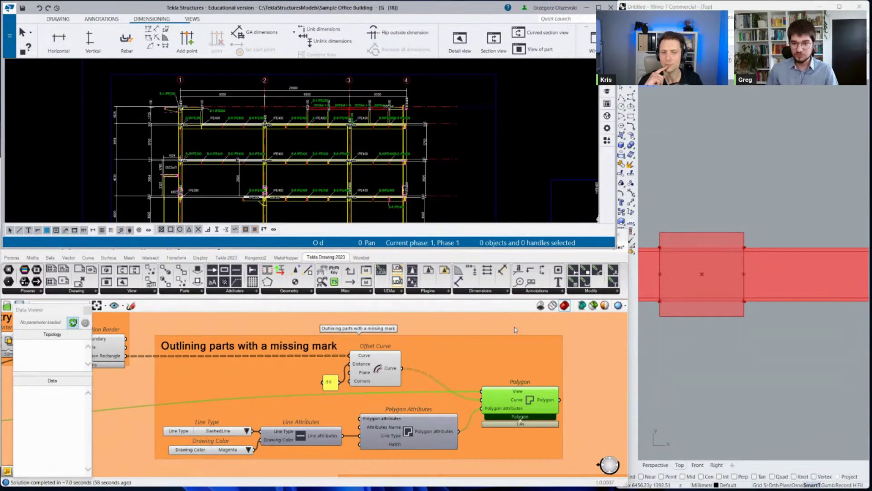
pyautogui.rightClick(527, 400)
pyautogui.click(567, 456)
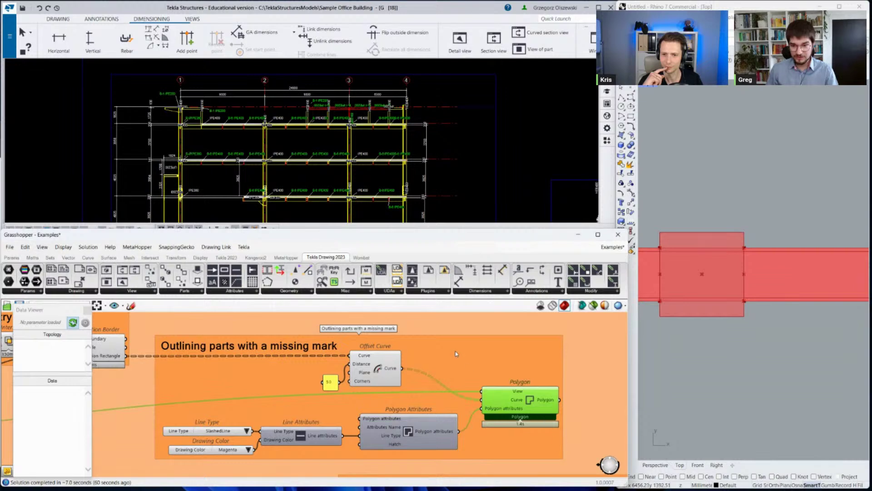
# Enable the Modify Mark component in the Placing marks for horizontal beams along line group.
pyautogui.scroll(-3, 456, 355)
pyautogui.scroll(4, 523, 376)
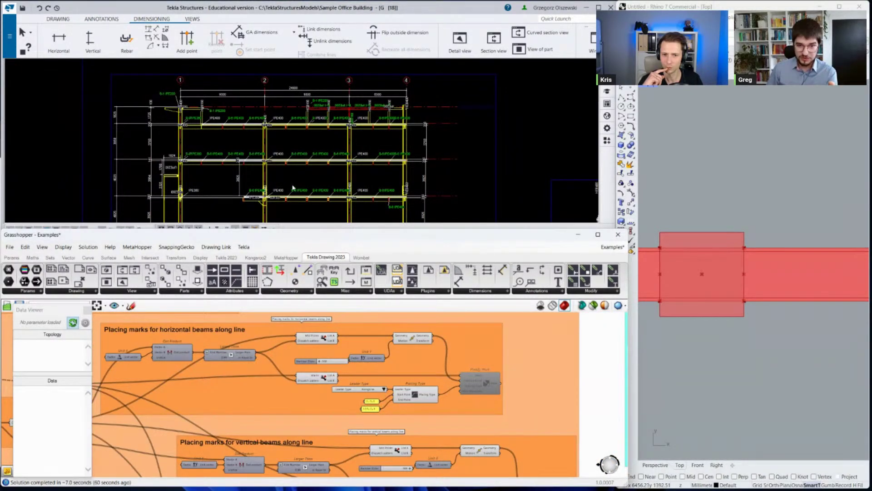
pyautogui.scroll(3, 293, 187)
pyautogui.click(273, 165)
pyautogui.scroll(2, 380, 159)
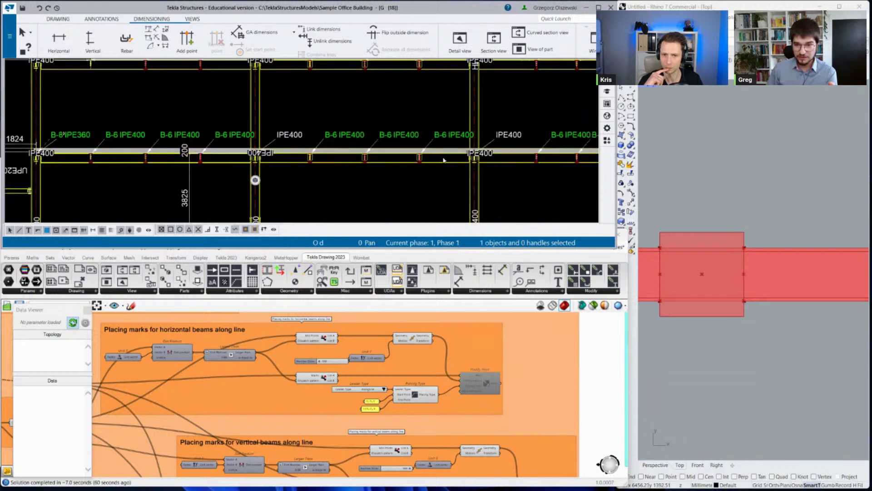
pyautogui.click(518, 179)
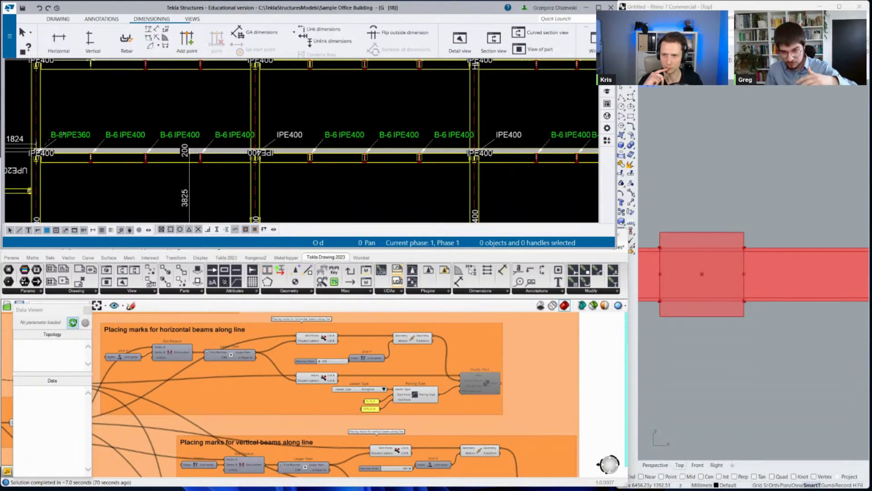
pyautogui.scroll(2, 477, 377)
pyautogui.rightClick(487, 383)
pyautogui.click(506, 406)
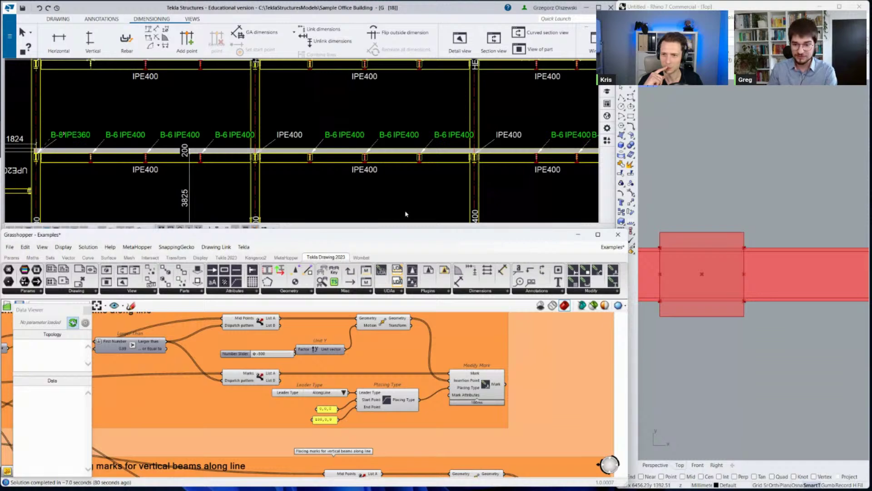
# Enable the Modify Mark component in the Placing marks for vertical beams along line group.
pyautogui.scroll(-3, 389, 364)
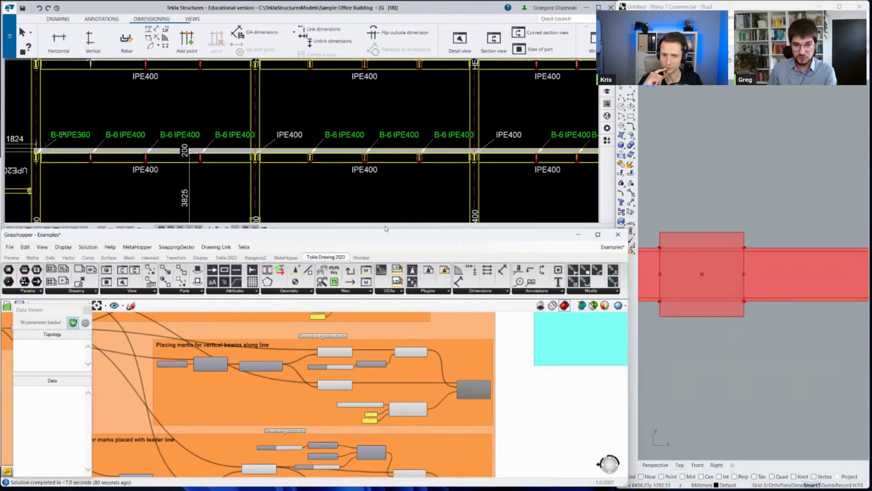
pyautogui.scroll(-2, 354, 153)
pyautogui.scroll(2, 449, 200)
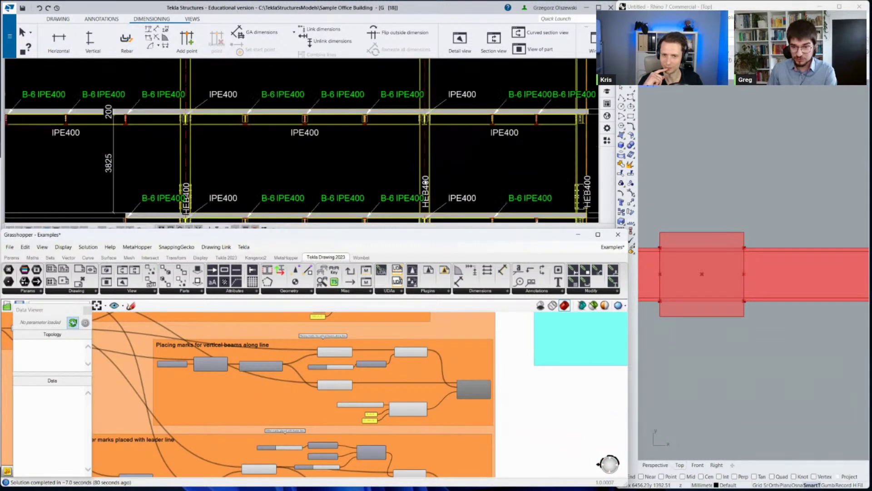
pyautogui.click(445, 185)
pyautogui.scroll(2, 445, 186)
pyautogui.scroll(3, 476, 405)
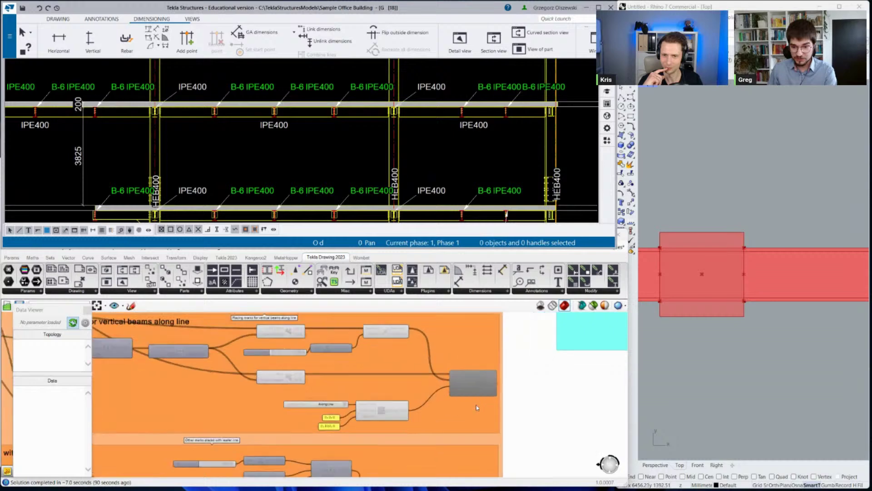
pyautogui.rightClick(481, 379)
pyautogui.click(501, 408)
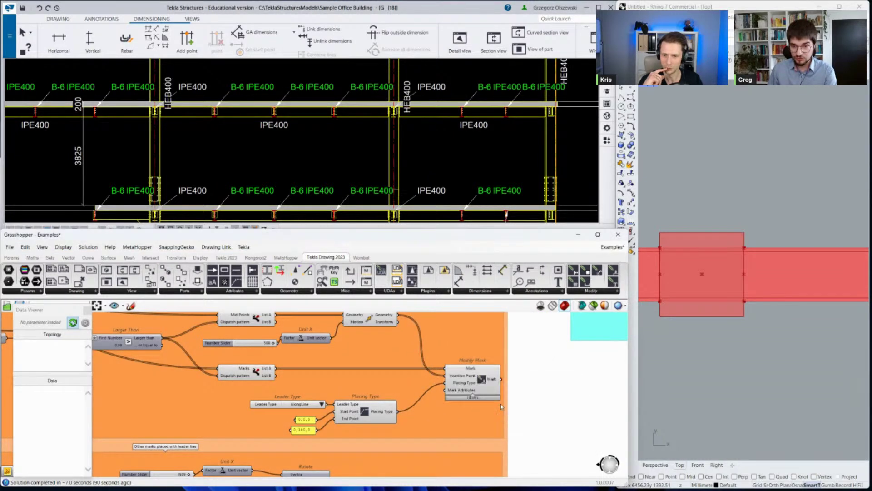
# Enable the Modify Mark component in the Other marks placed with leader line group and check the preview points in Rhino.
pyautogui.scroll(-1, 385, 192)
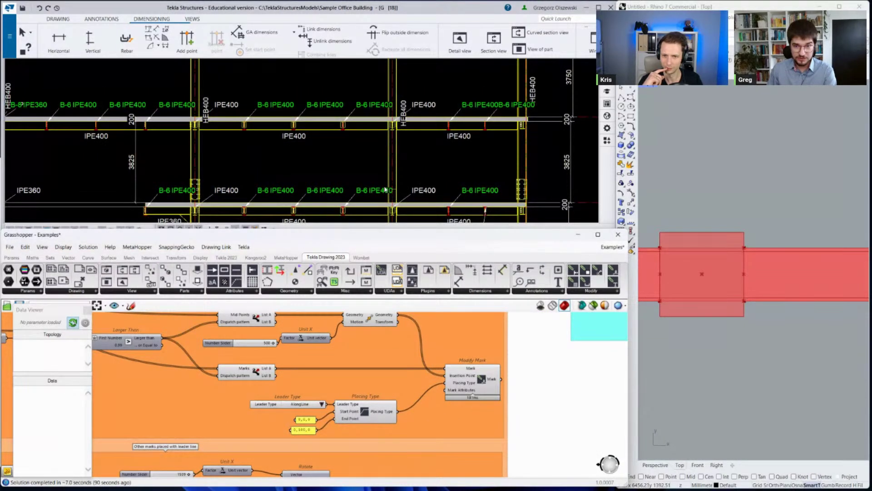
pyautogui.scroll(-1, 386, 189)
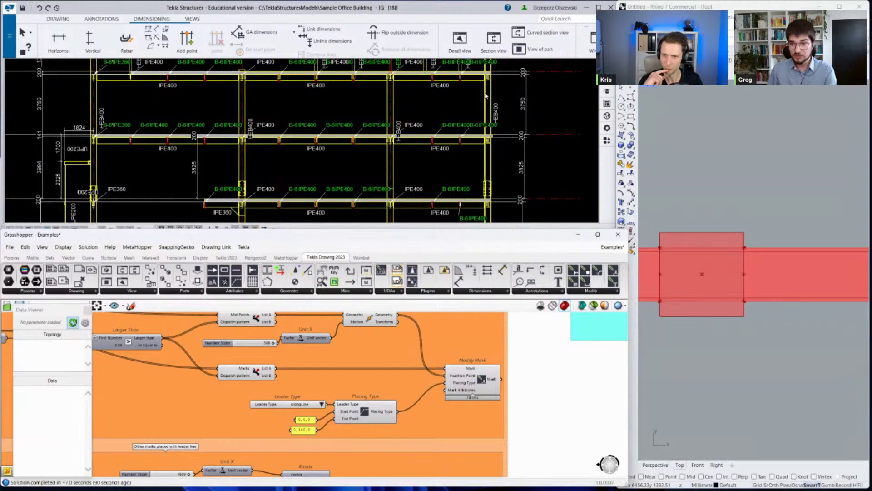
pyautogui.click(502, 108)
pyautogui.scroll(-2, 502, 109)
pyautogui.scroll(-1, 458, 315)
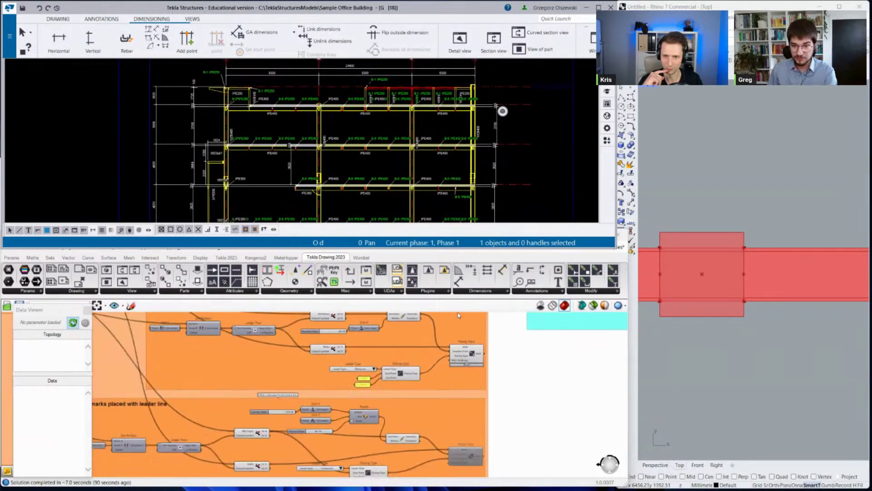
pyautogui.scroll(3, 458, 315)
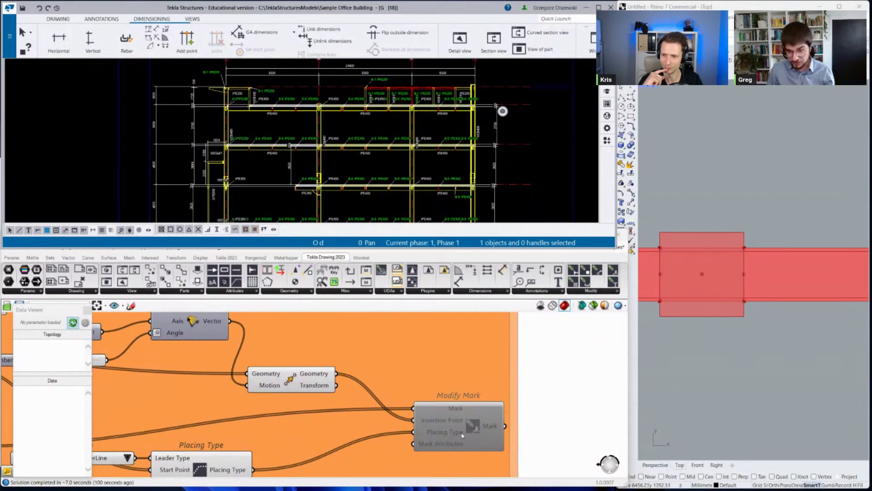
pyautogui.click(463, 446)
pyautogui.rightClick(469, 430)
pyautogui.click(490, 454)
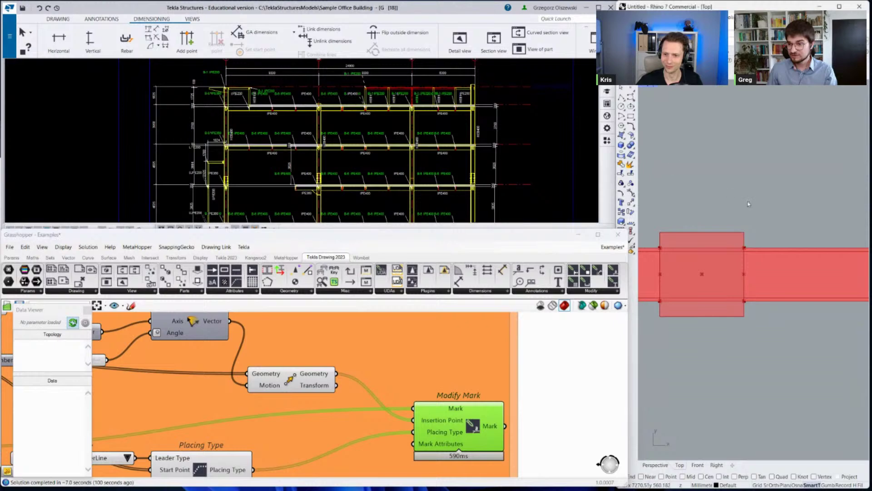
pyautogui.scroll(-6, 662, 162)
pyautogui.scroll(6, 769, 160)
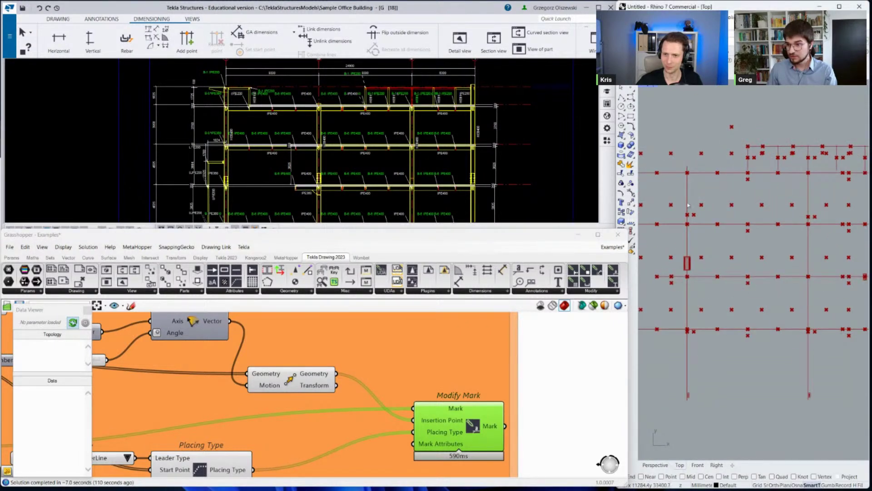
pyautogui.scroll(-3, 692, 205)
pyautogui.scroll(5, 686, 254)
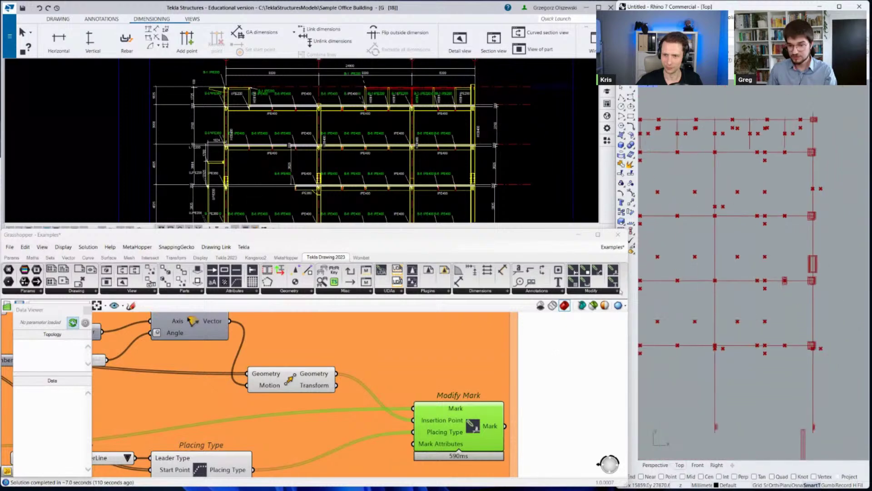
pyautogui.scroll(-4, 508, 402)
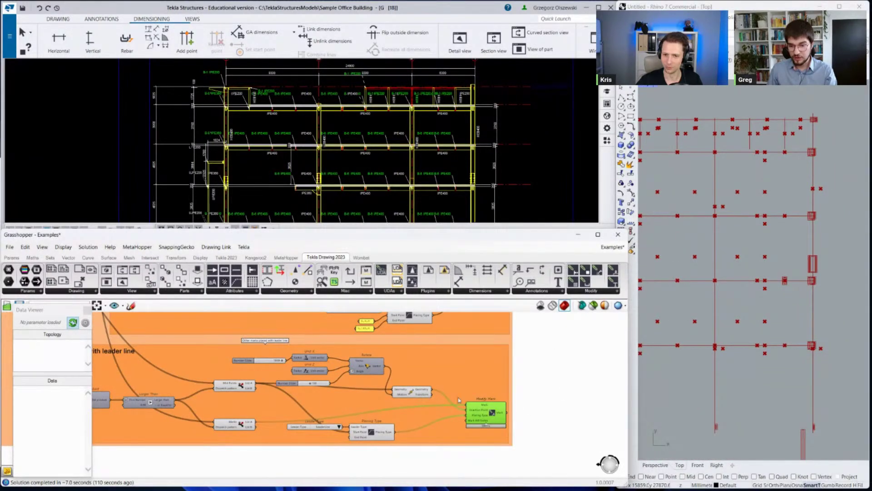
pyautogui.click(561, 396)
pyautogui.doubleClick(541, 393)
pyautogui.write('deconstruct makr')
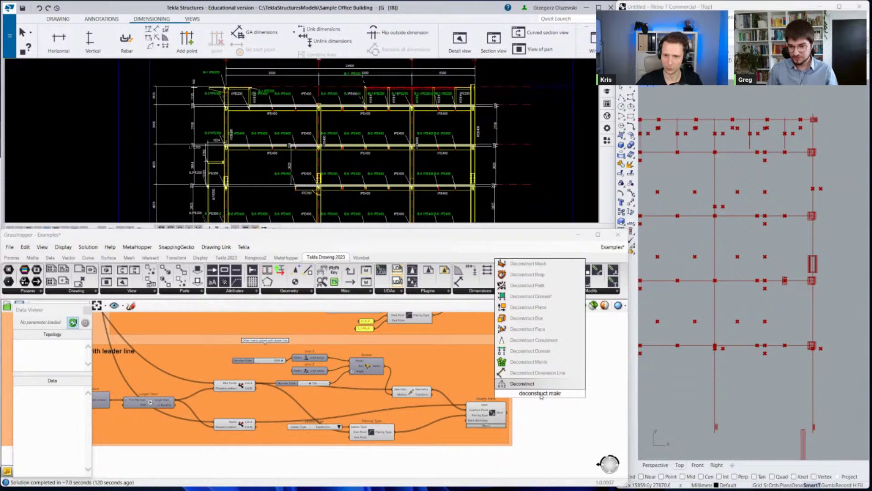
pyautogui.press('Escape')
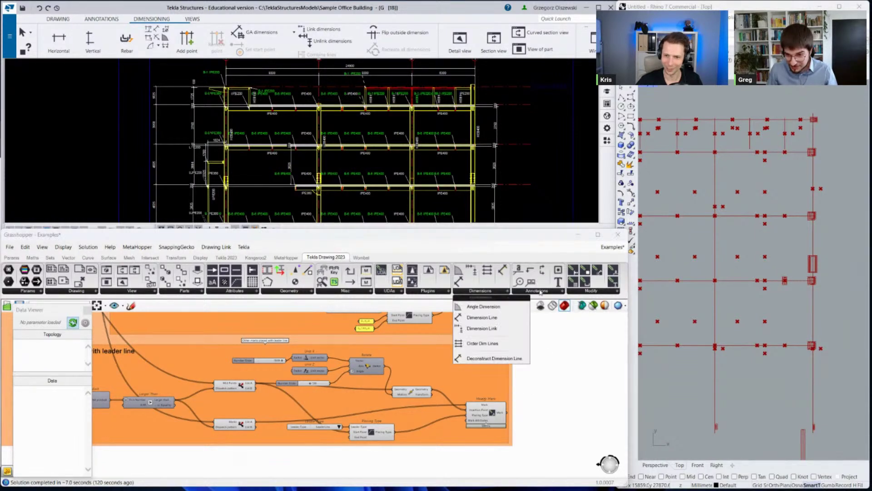
# Add a Deconstruct Mark component beside the leader line group, feed it the Modify Mark output, and preview the mark boxes and leader lines.
pyautogui.click(543, 292)
pyautogui.moveTo(543, 454); pyautogui.dragTo(555, 401)
pyautogui.scroll(2, 555, 409)
pyautogui.moveTo(463, 412); pyautogui.dragTo(518, 404)
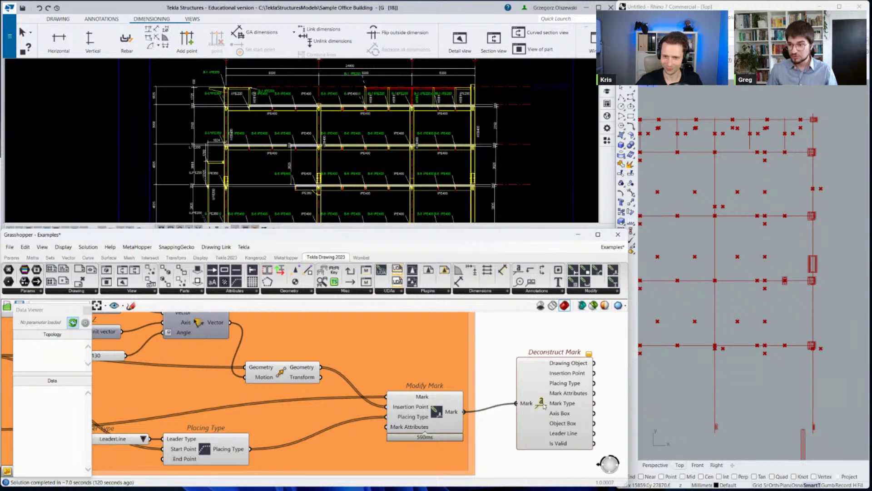
pyautogui.scroll(-2, 809, 284)
pyautogui.scroll(2, 809, 284)
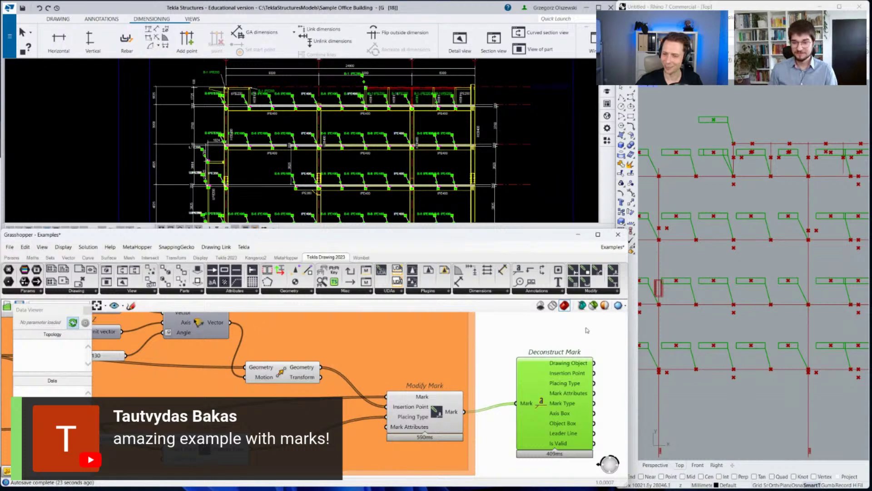
pyautogui.click(572, 334)
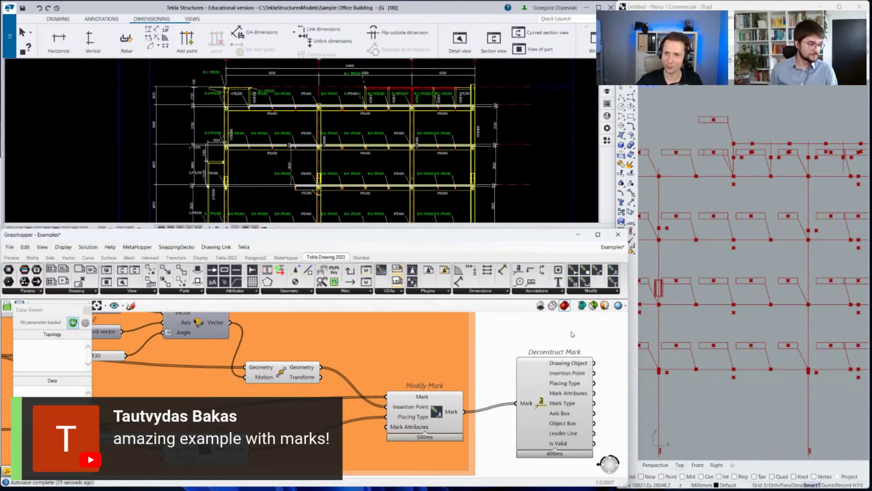